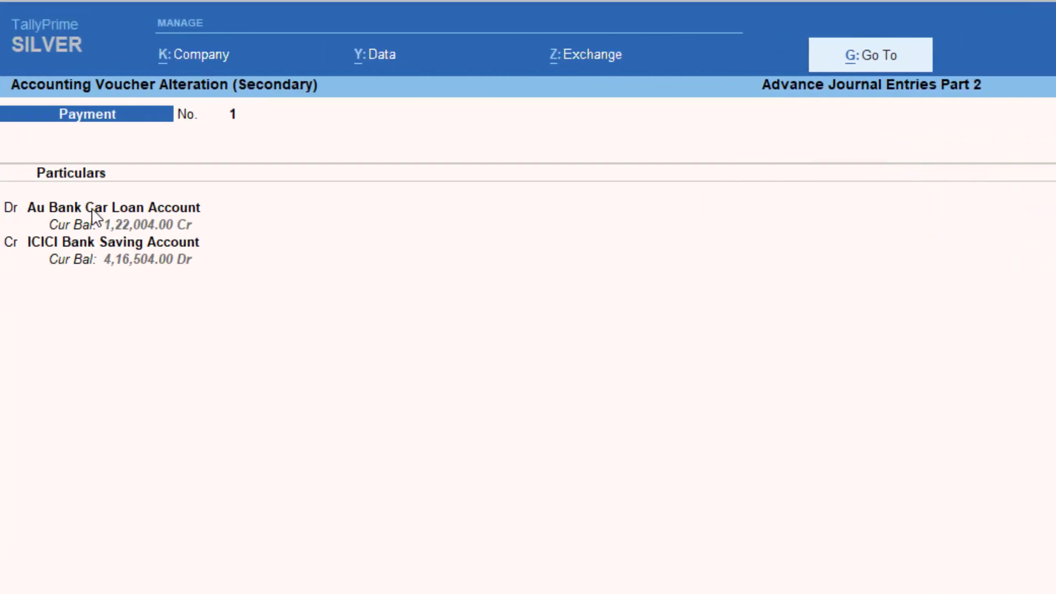
Review the car loan debit and ICICI Bank credit lines of payment voucher 1 and accept the voucher.
{"action": "left_click", "coordinate": [93, 214]}
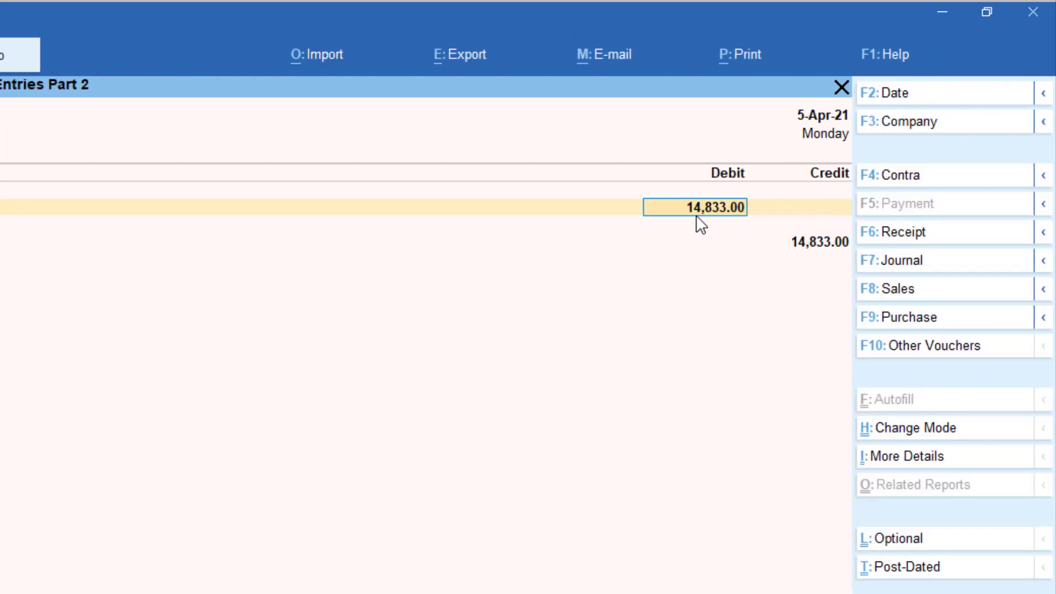
{"action": "key", "text": "Return"}
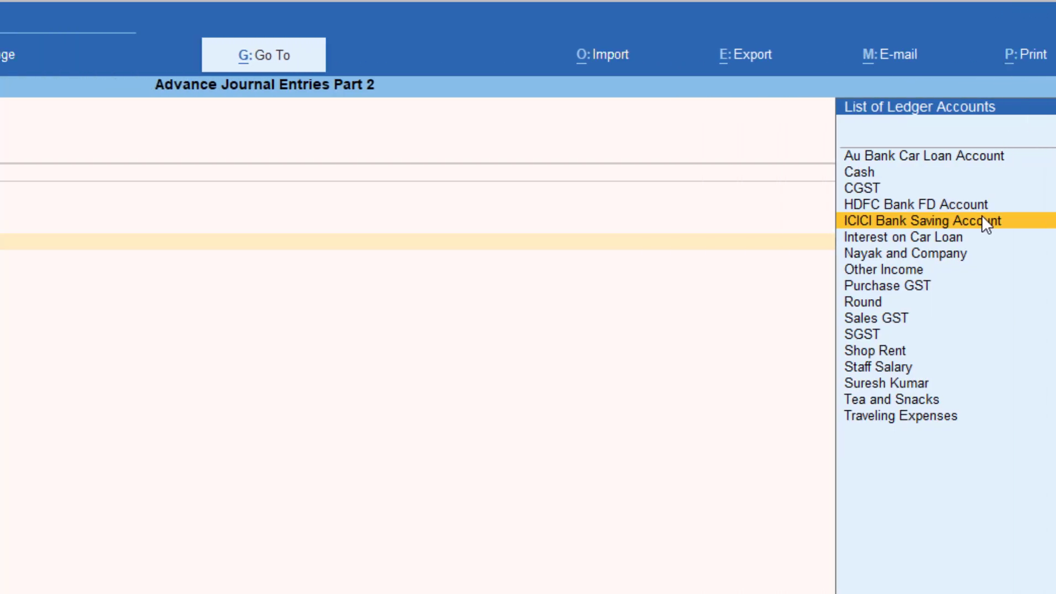
{"action": "left_click", "coordinate": [985, 221]}
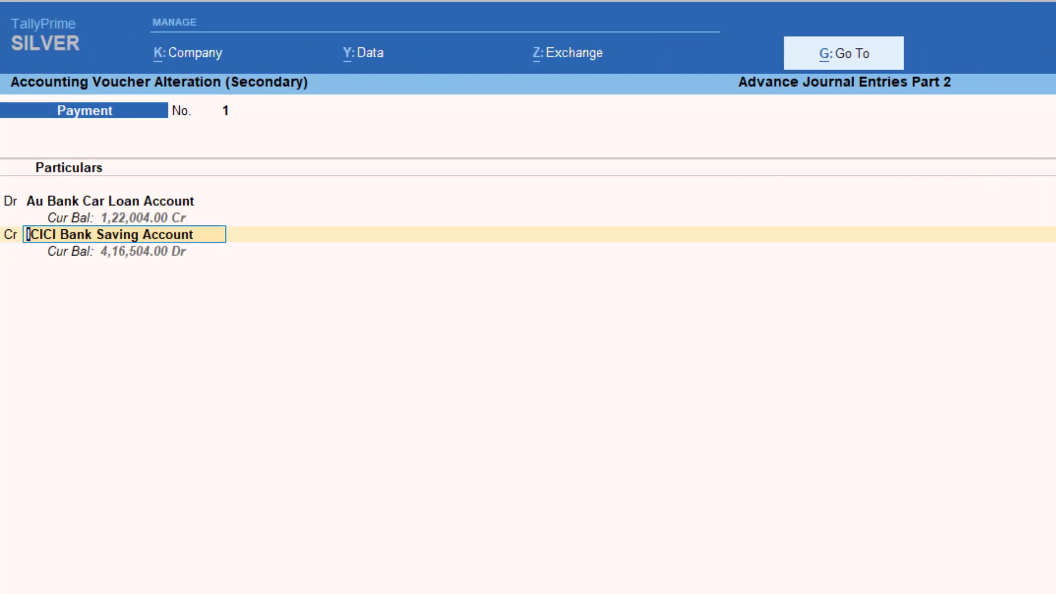
{"action": "key", "text": "Return"}
{"action": "key", "text": "Return"}
{"action": "key", "text": "Return"}
{"action": "key", "text": "Return"}
{"action": "key", "text": "Return"}
{"action": "key", "text": "Return"}
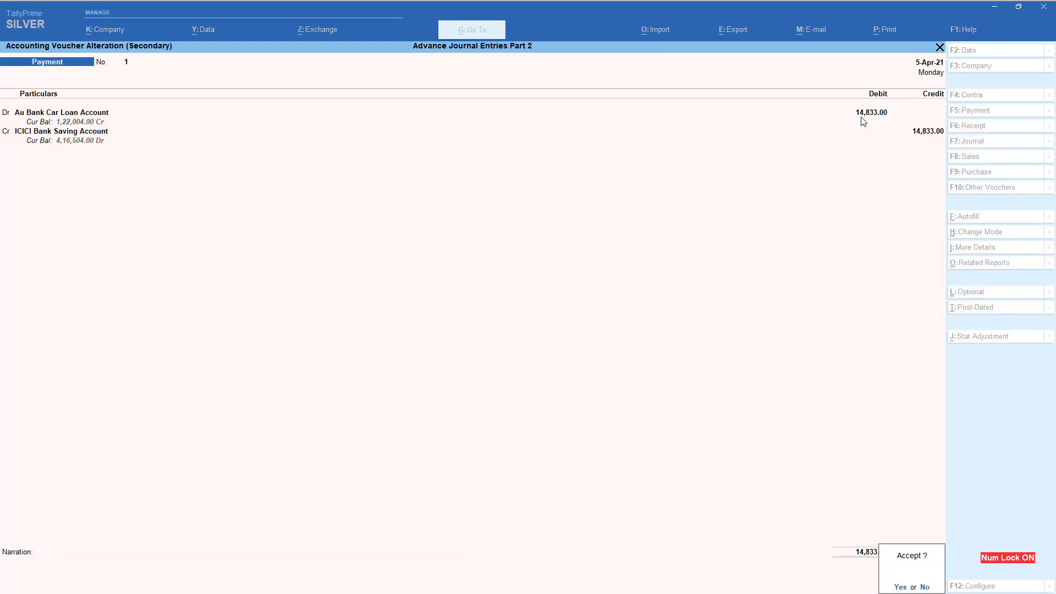
{"action": "key", "text": "Return"}
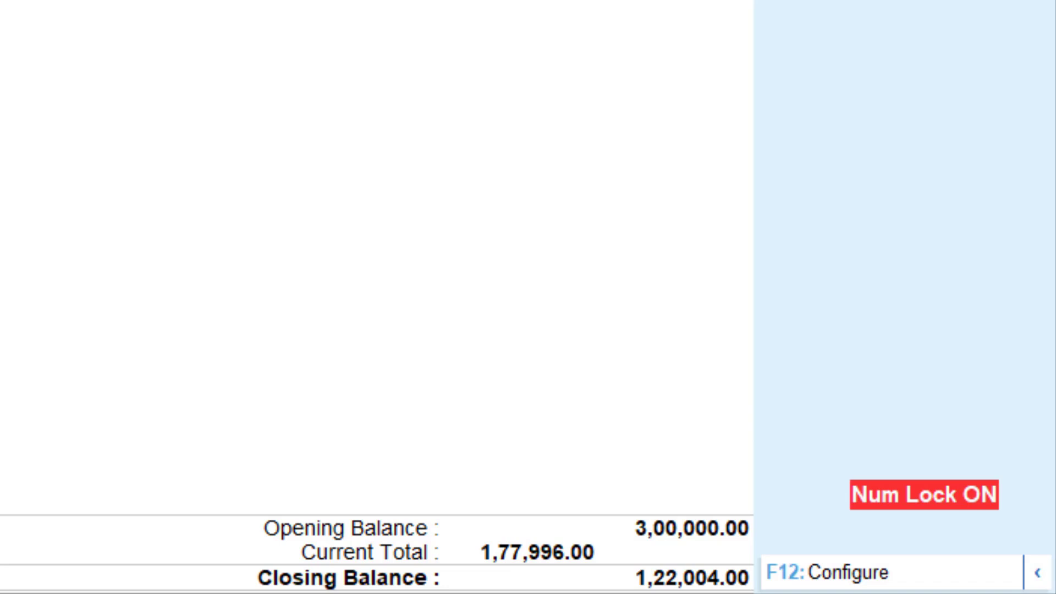
Recheck the 5-Apr-21 payment voucher from the Au Bank Car Loan ledger, close it, and go to the last ledger entry.
{"action": "key", "text": "Return"}
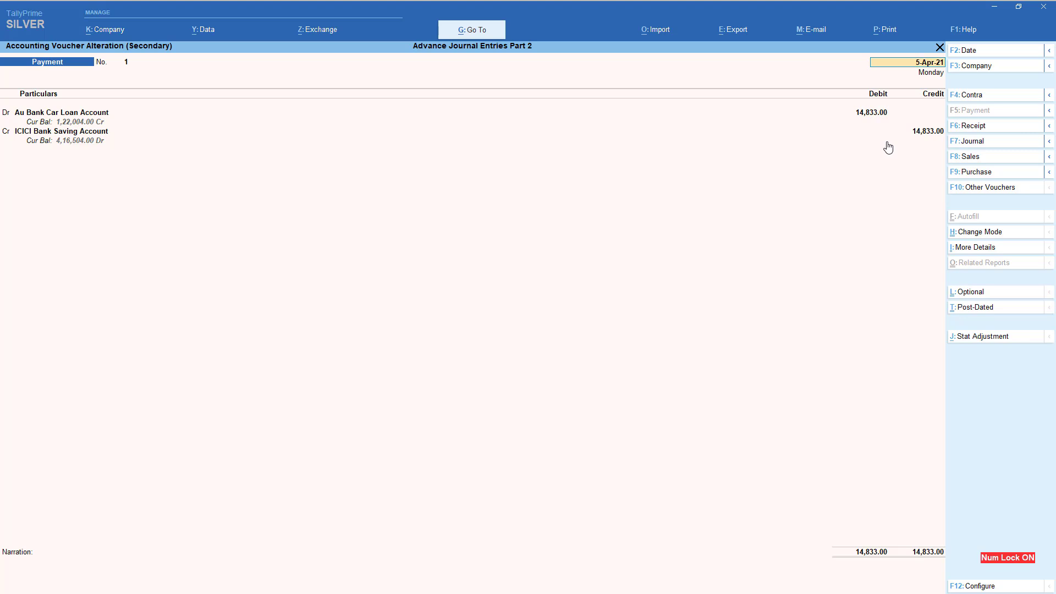
{"action": "key", "text": "Escape"}
{"action": "key", "text": "y"}
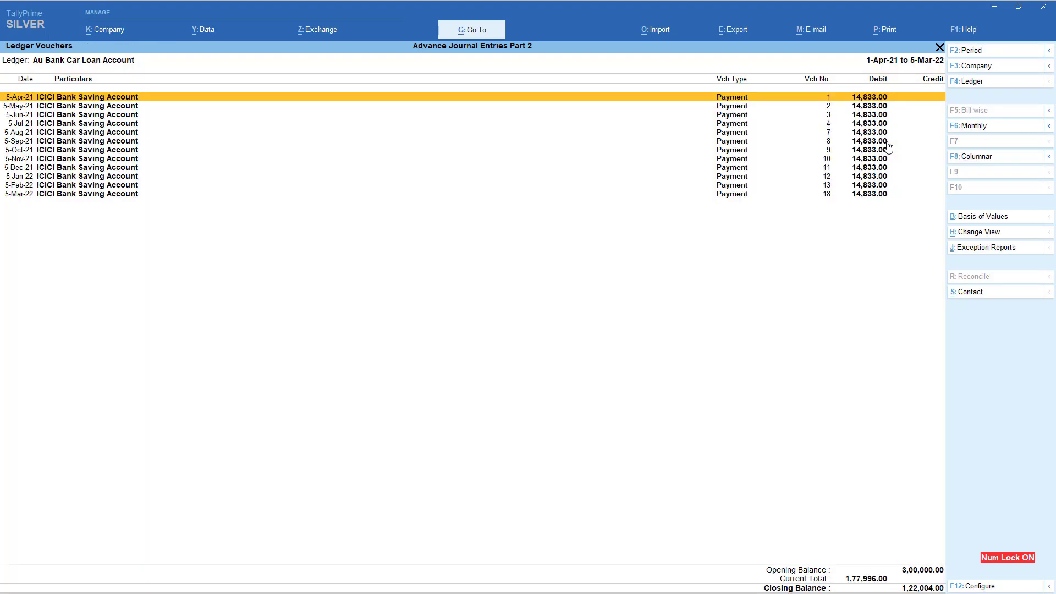
{"action": "key", "text": "End"}
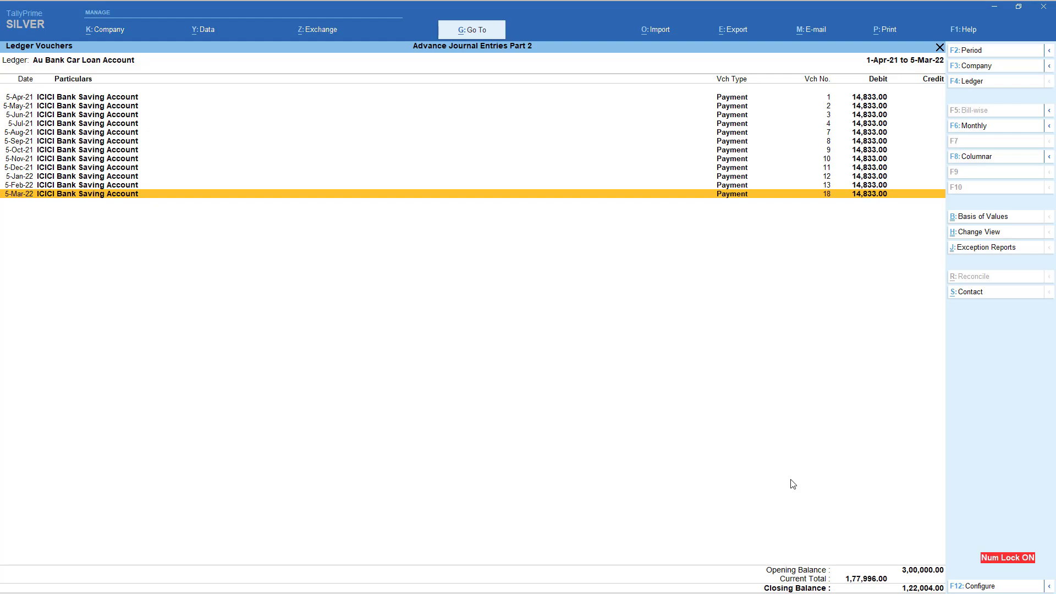
Switch to the loan interest certificate image, read the yearly interest amount, and return to TallyPrime.
{"action": "key", "text": "alt"}
{"action": "key", "text": "alt+Tab"}
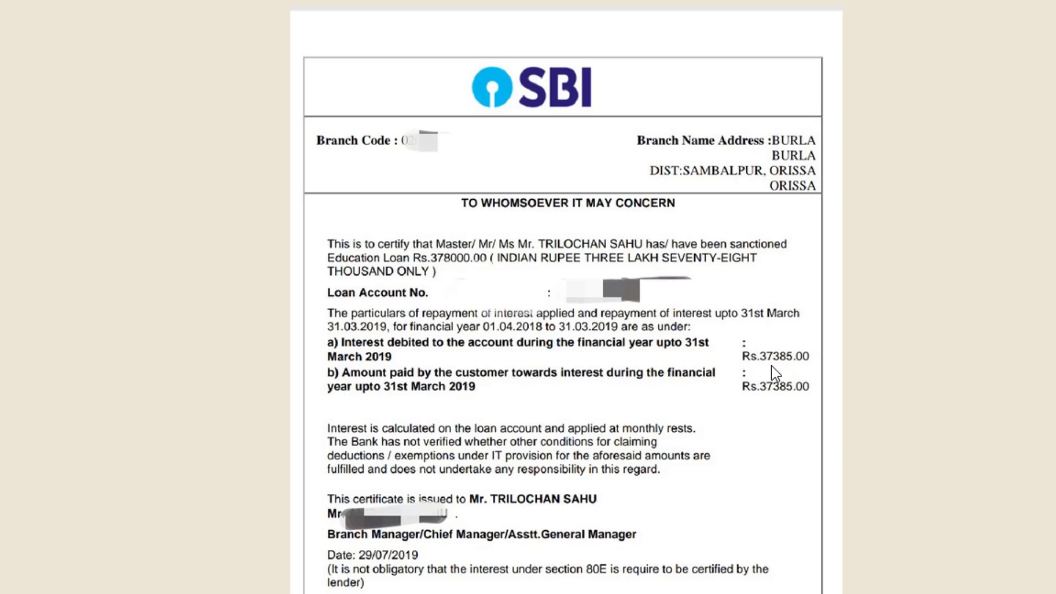
{"action": "key", "text": "alt+Tab"}
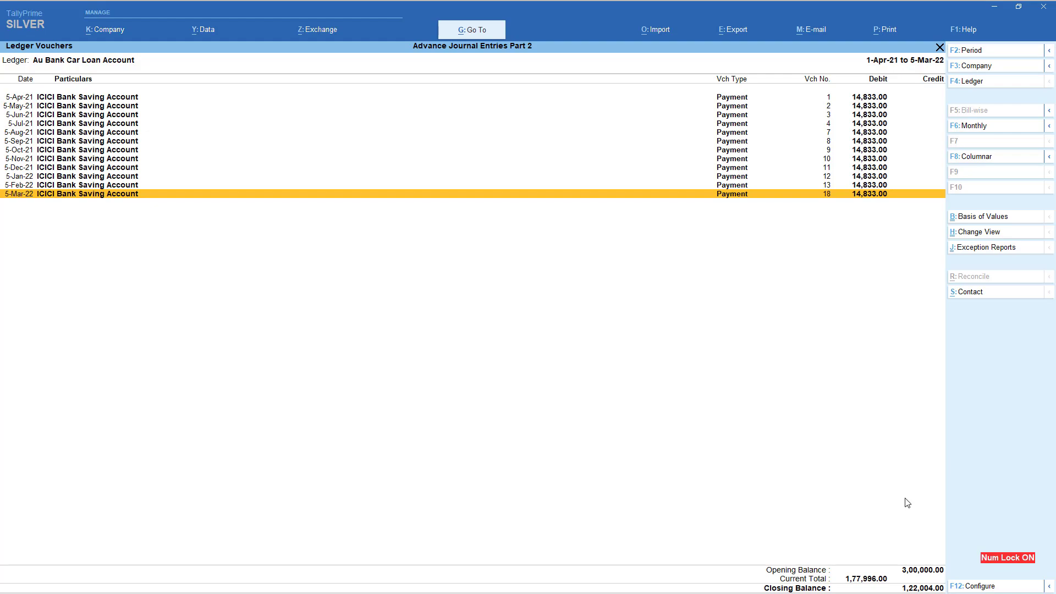
{"action": "key", "text": "alt+Tab"}
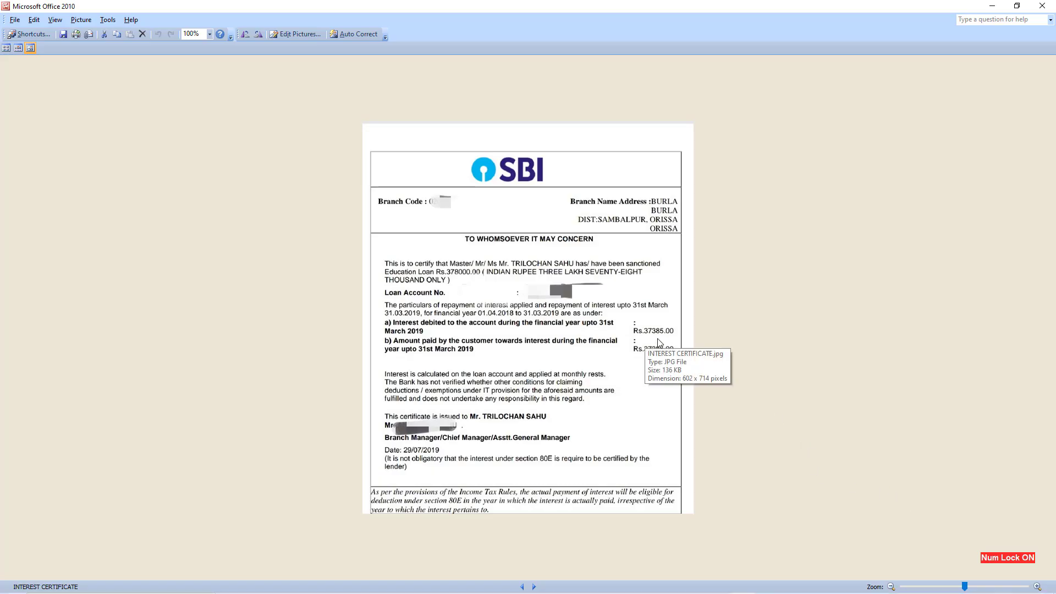
{"action": "key", "text": "alt+Tab"}
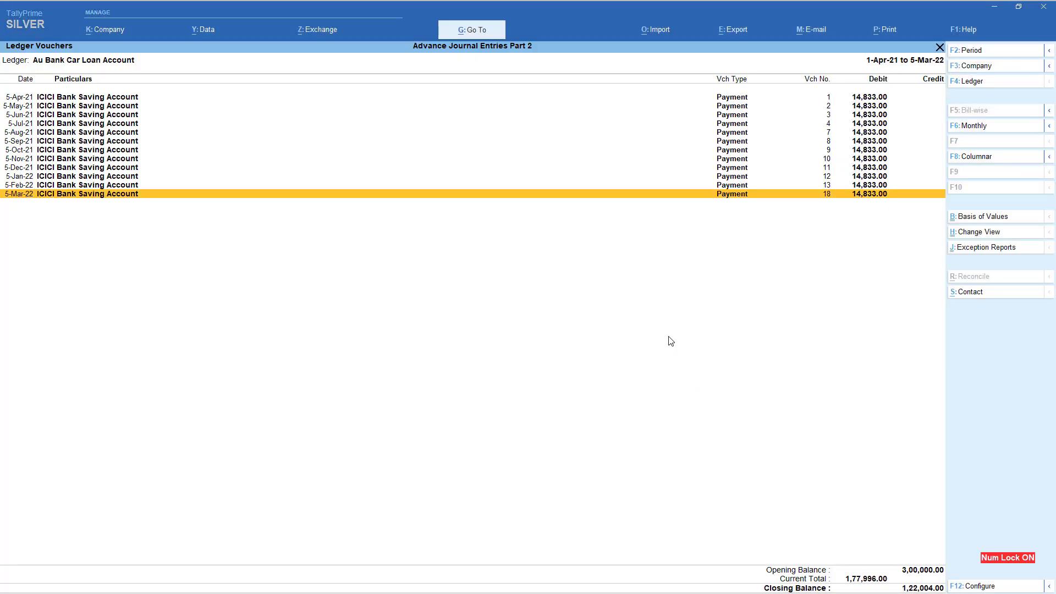
Start a new journal voucher from the car loan ledger and date it 31-Mar-22.
{"action": "key", "text": "alt+a"}
{"action": "key", "text": "F7"}
{"action": "key", "text": "F2"}
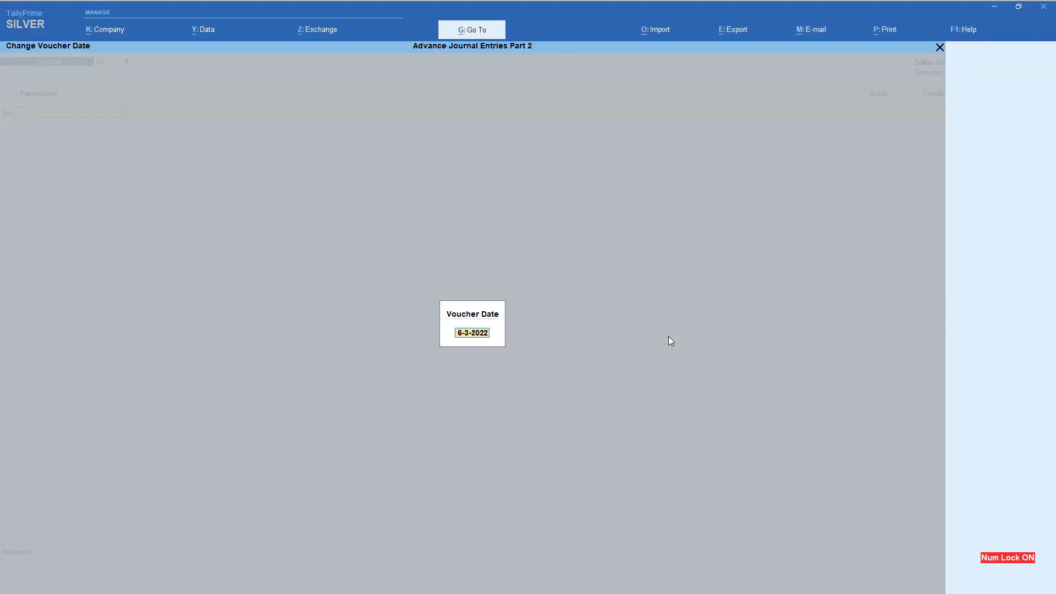
{"action": "type", "text": "31.3."}
{"action": "type", "text": "2020"}
{"action": "key", "text": "Return"}
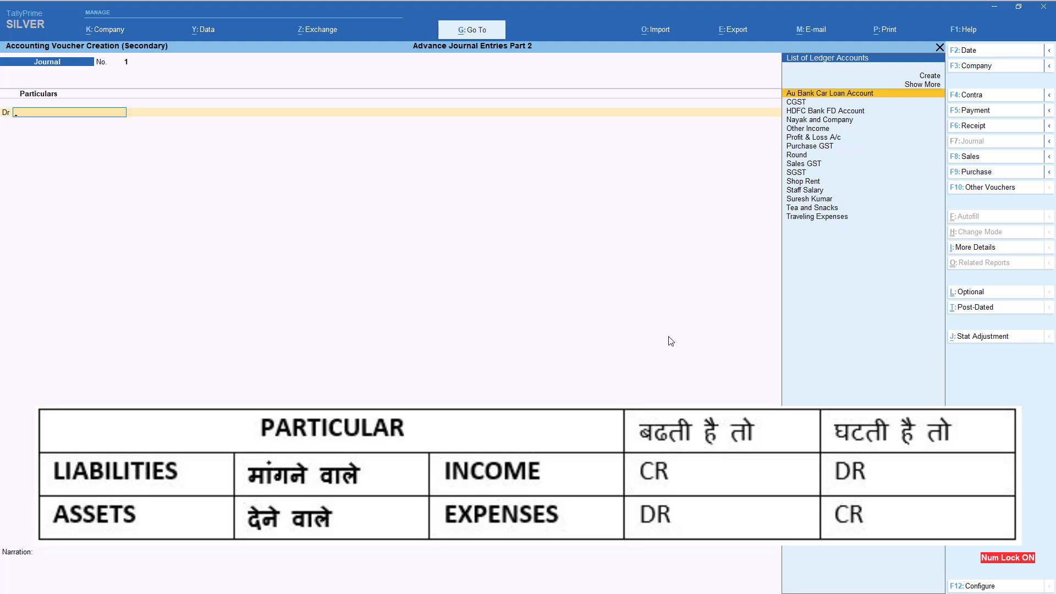
Begin creating a ledger for the debit line, named Interest Paid on Car Loan, with no alias.
{"action": "key", "text": "alt+c"}
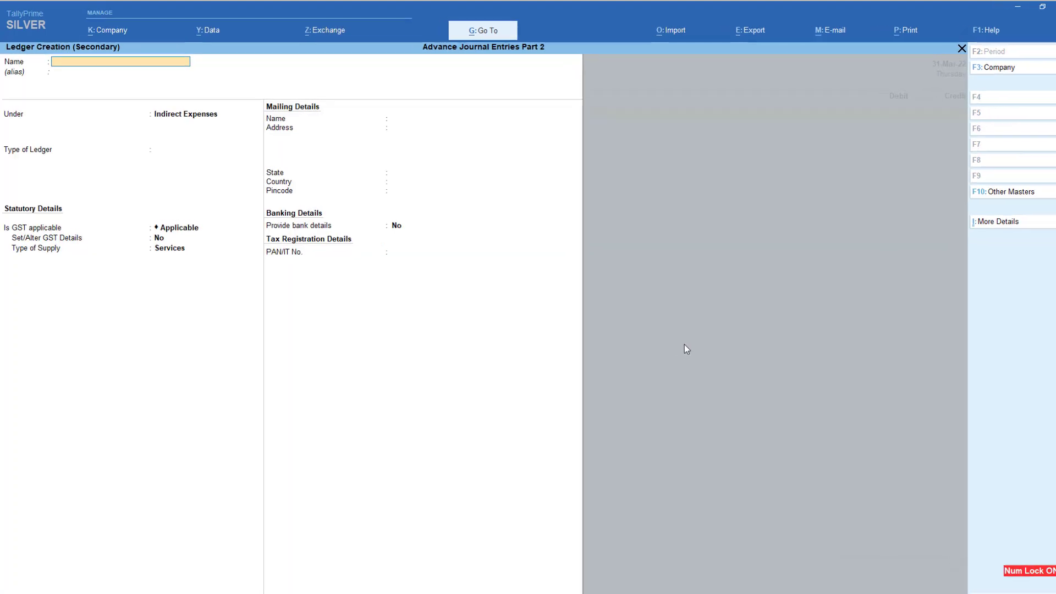
{"action": "type", "text": "In"}
{"action": "type", "text": "terest"}
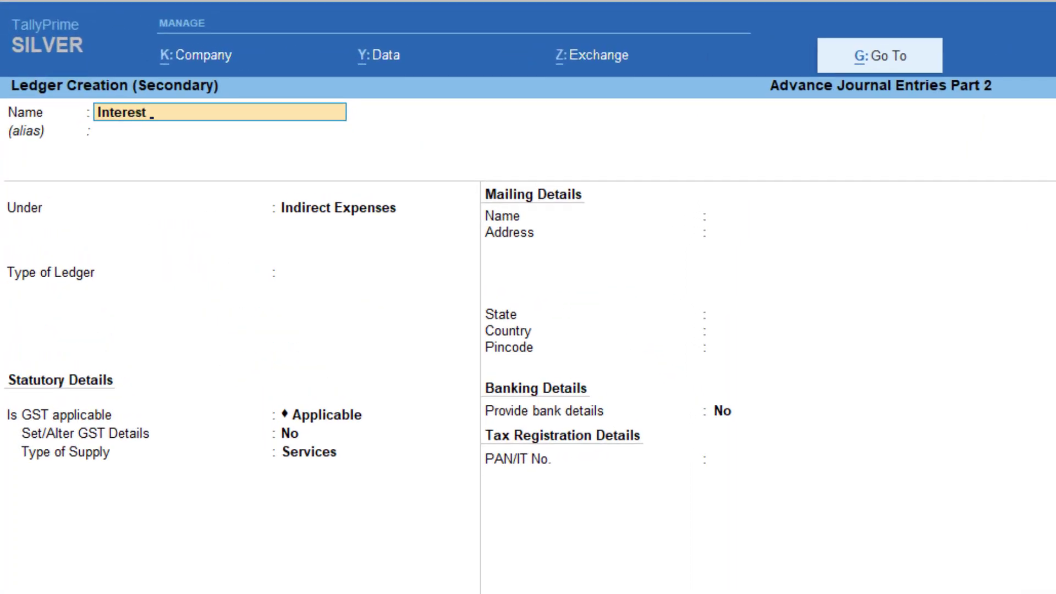
{"action": "type", "text": " Paid on Car Loan"}
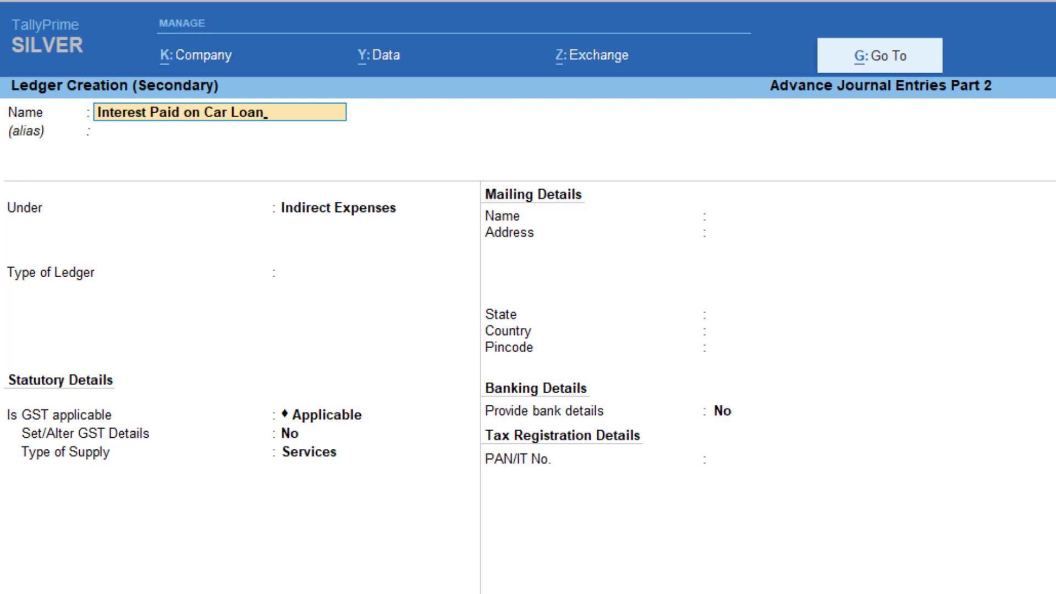
{"action": "key", "text": "Return"}
{"action": "key", "text": "Return"}
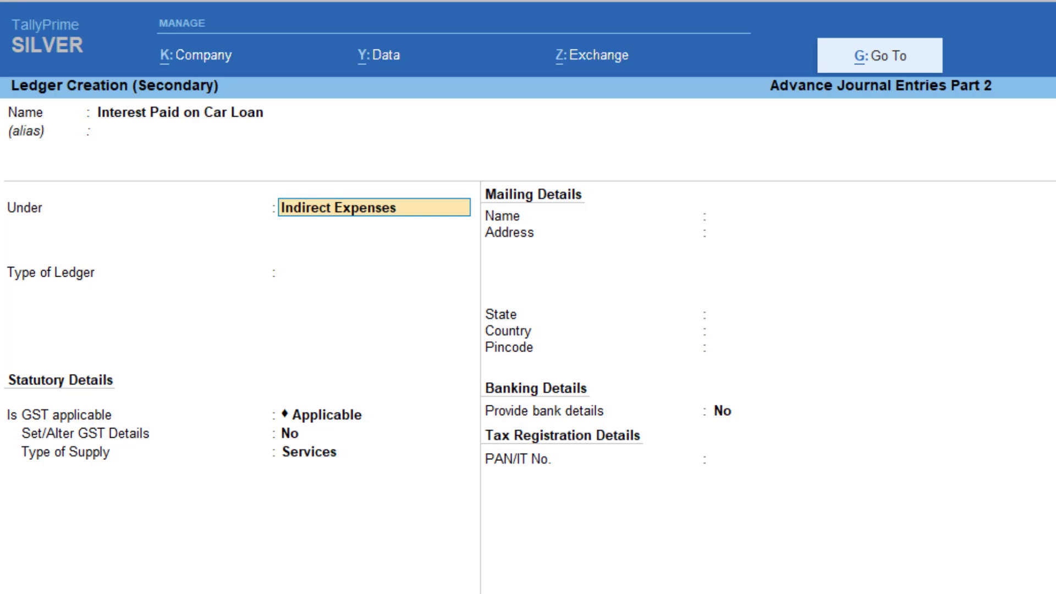
Keep the new ledger under Indirect Expenses, set GST applicability to Not Applicable, and save the ledger.
{"action": "key", "text": "Return"}
{"action": "key", "text": "Return"}
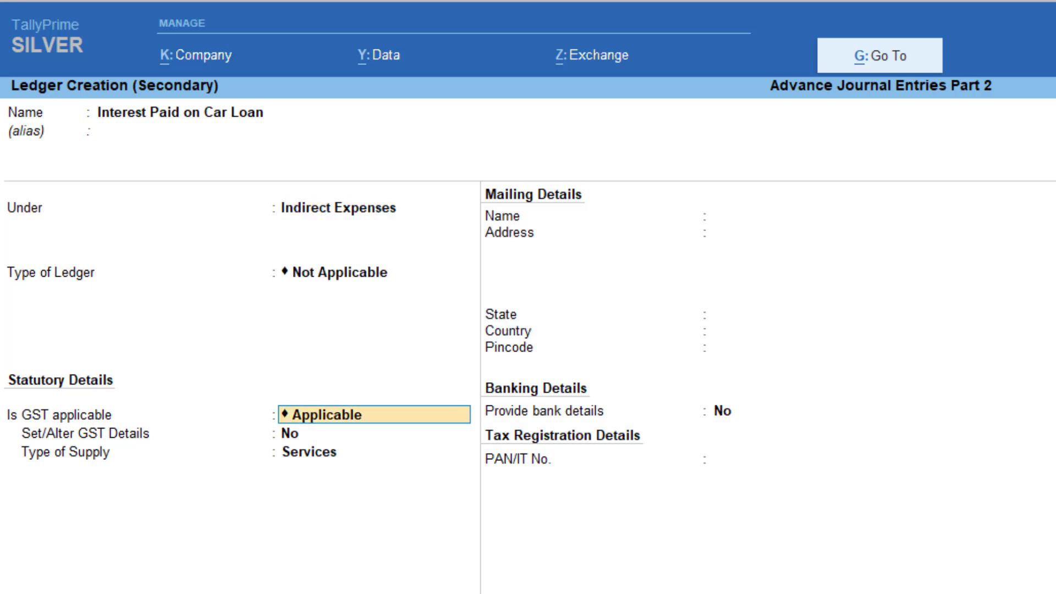
{"action": "type", "text": "Not"}
{"action": "key", "text": "Return"}
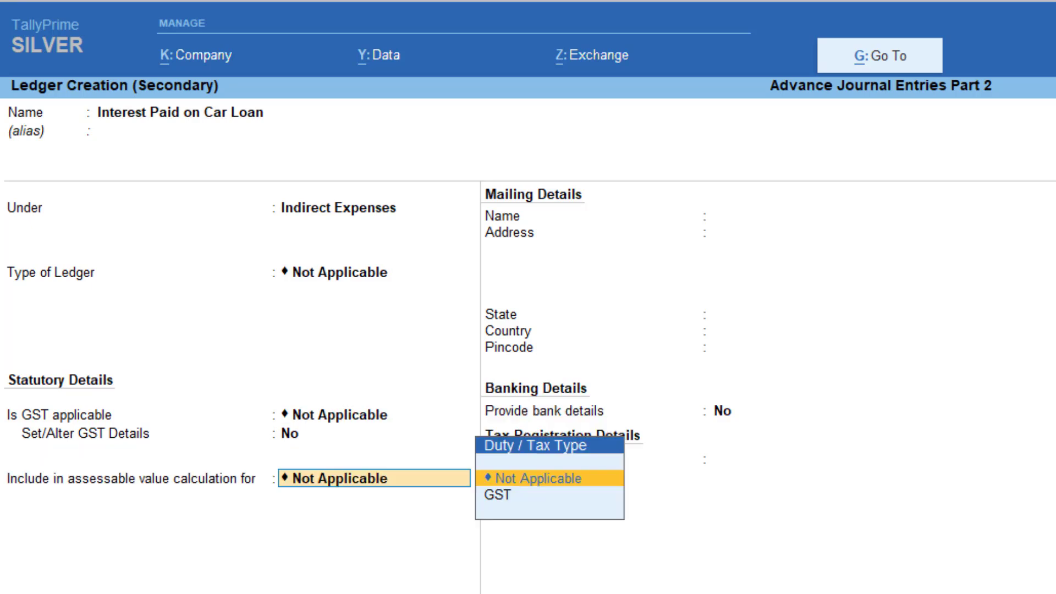
{"action": "key", "text": "Return"}
{"action": "key", "text": "Return"}
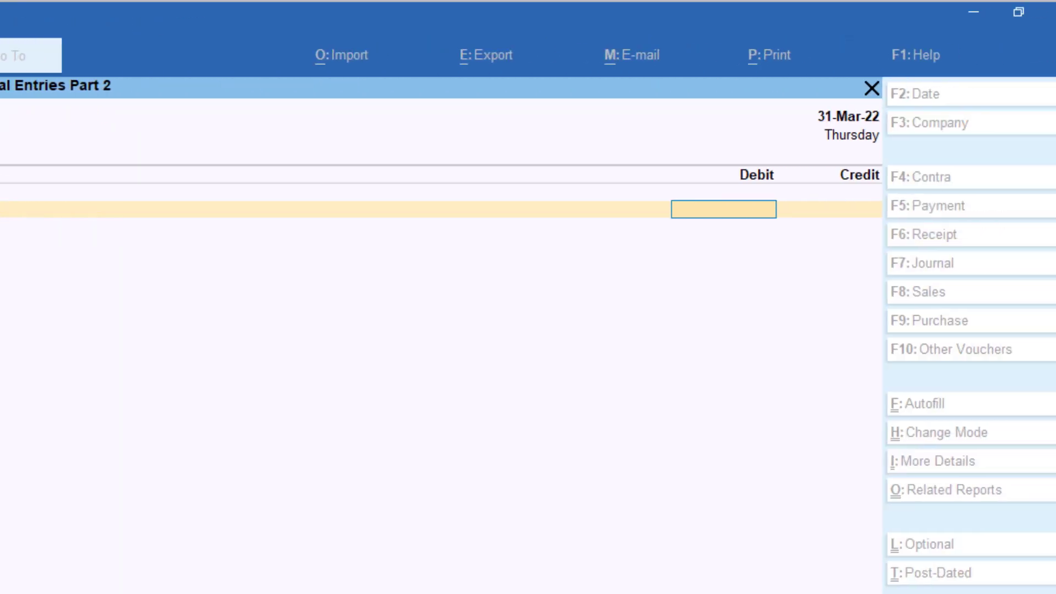
Debit 37385 to Interest Paid on Car Loan, credit Au Bank Car Loan Account, save the journal, and select its entry in the ledger.
{"action": "type", "text": "37385"}
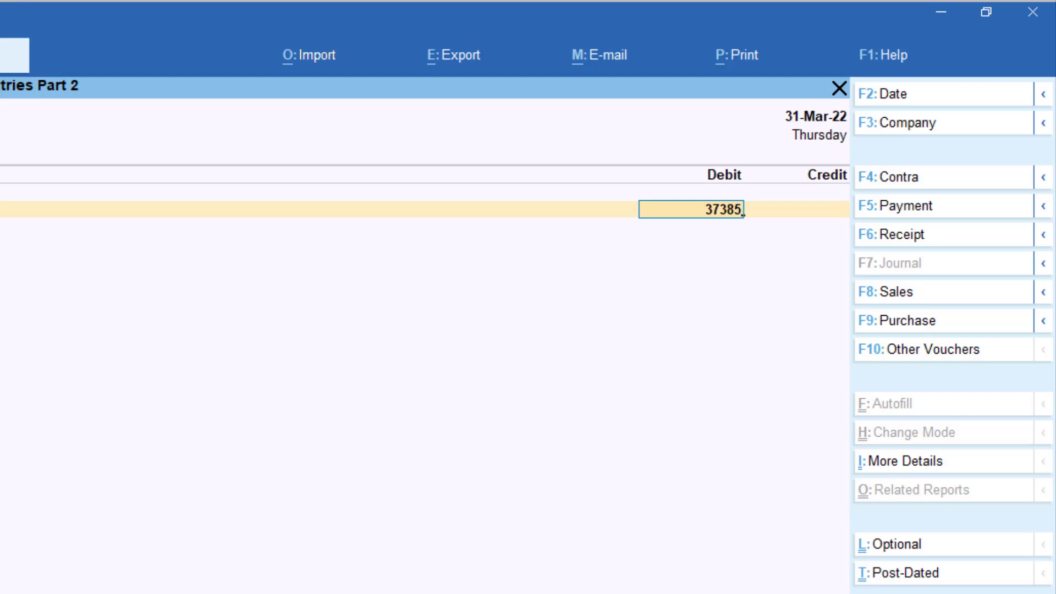
{"action": "key", "text": "Return"}
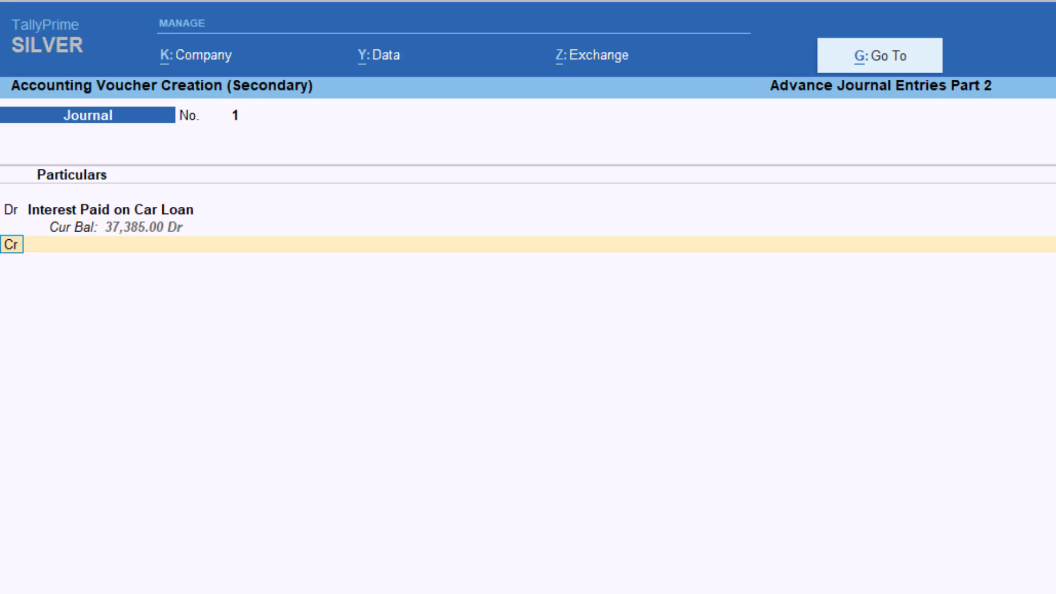
{"action": "key", "text": "Return"}
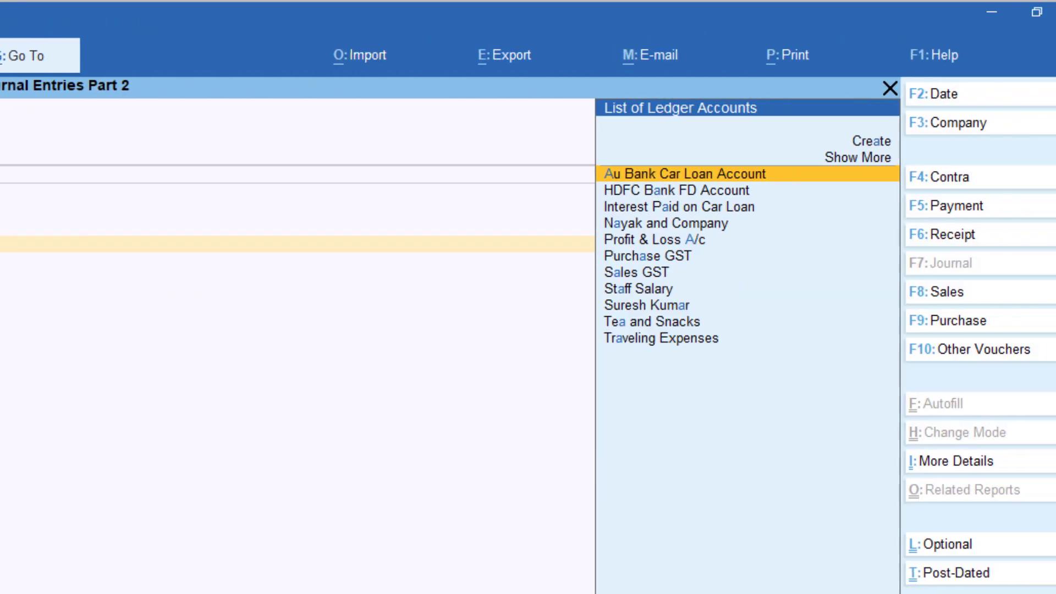
{"action": "type", "text": "au"}
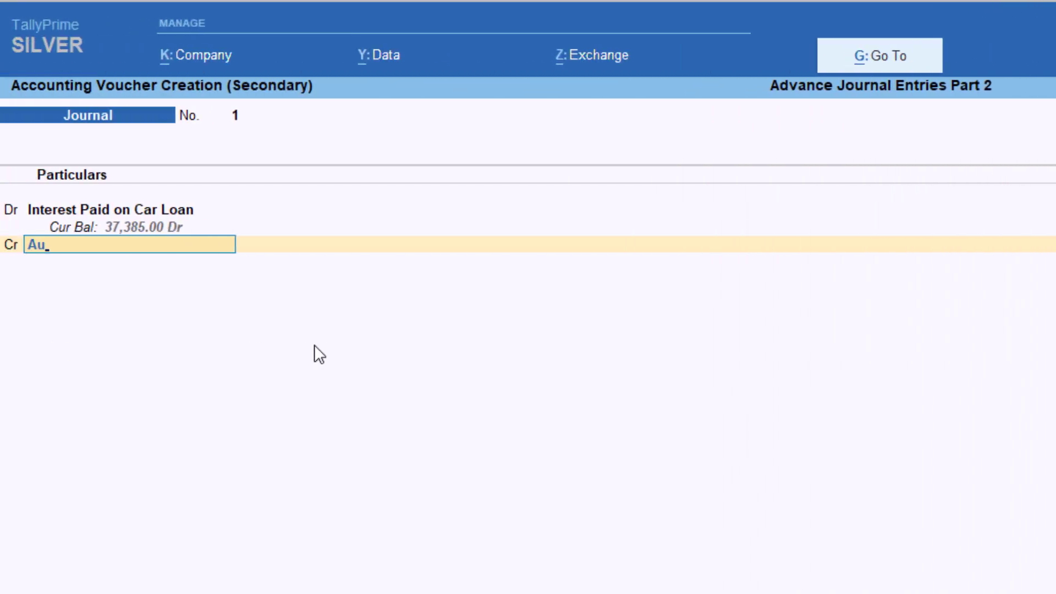
{"action": "key", "text": "Return"}
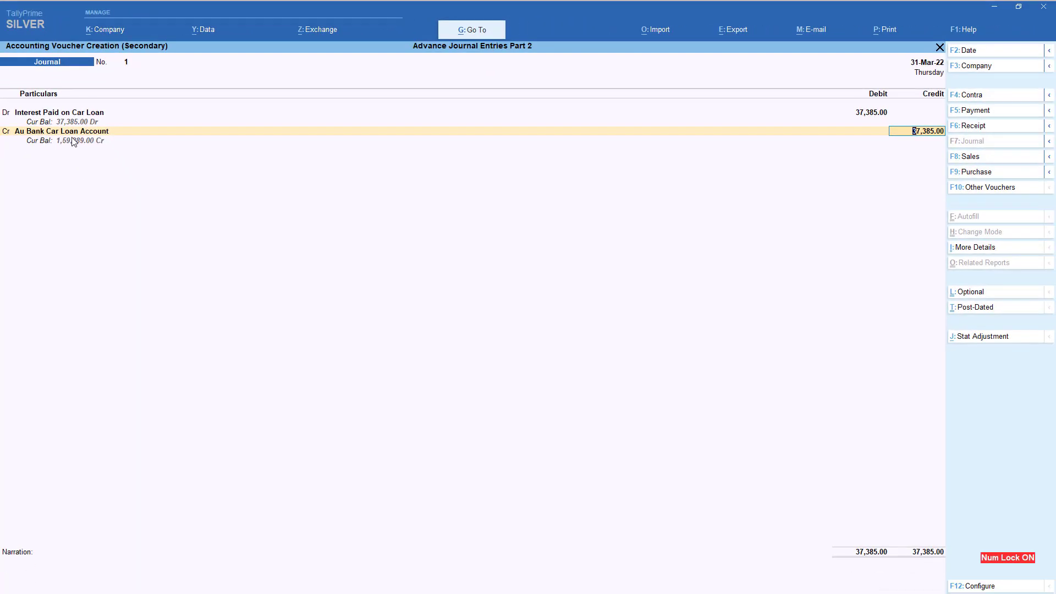
{"action": "key", "text": "Return"}
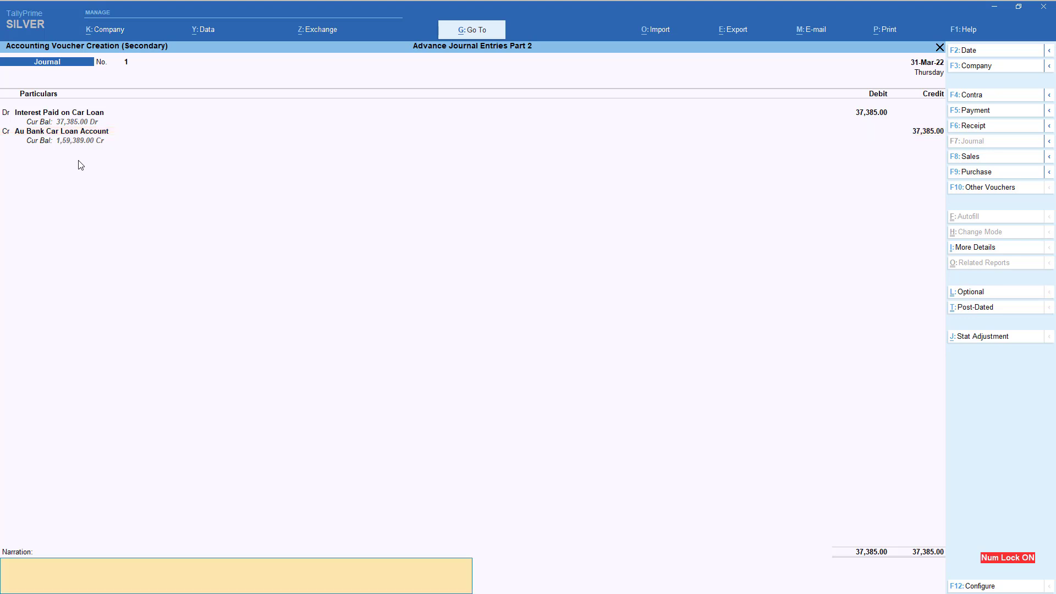
{"action": "key", "text": "Return"}
{"action": "key", "text": "Return"}
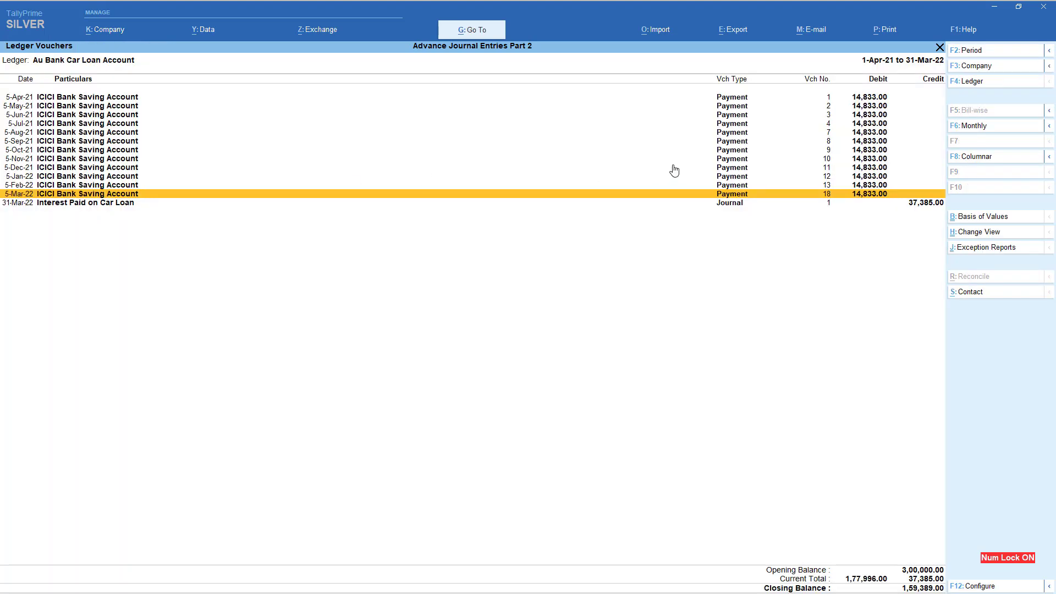
{"action": "left_click", "coordinate": [911, 207]}
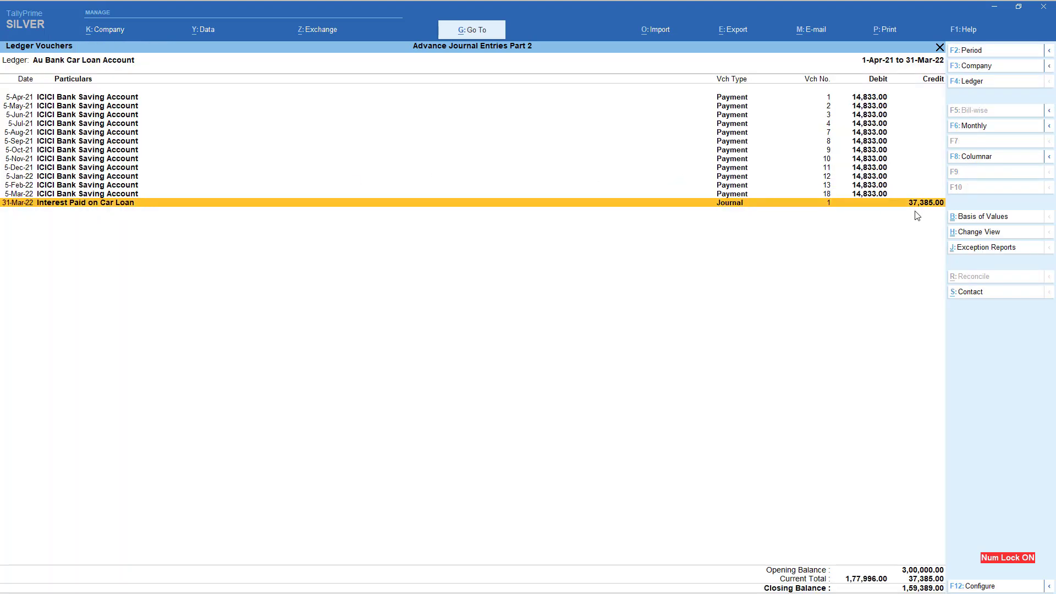
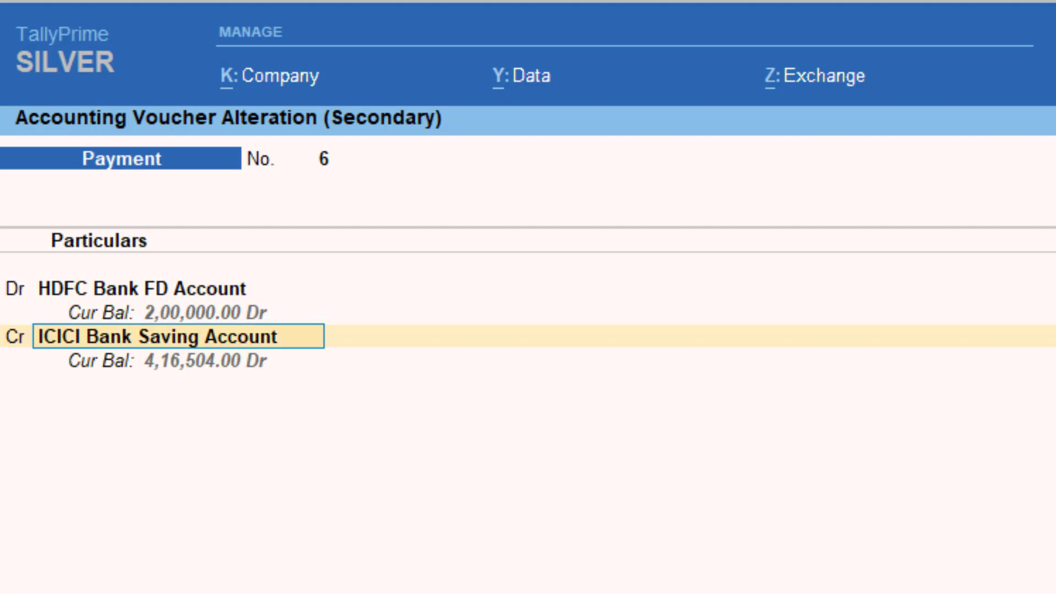
Review the HDFC Bank FD Account debit and ICICI Bank credit lines in payment voucher 6.
{"action": "key", "text": "Return"}
{"action": "key", "text": "Return"}
{"action": "key", "text": "Return"}
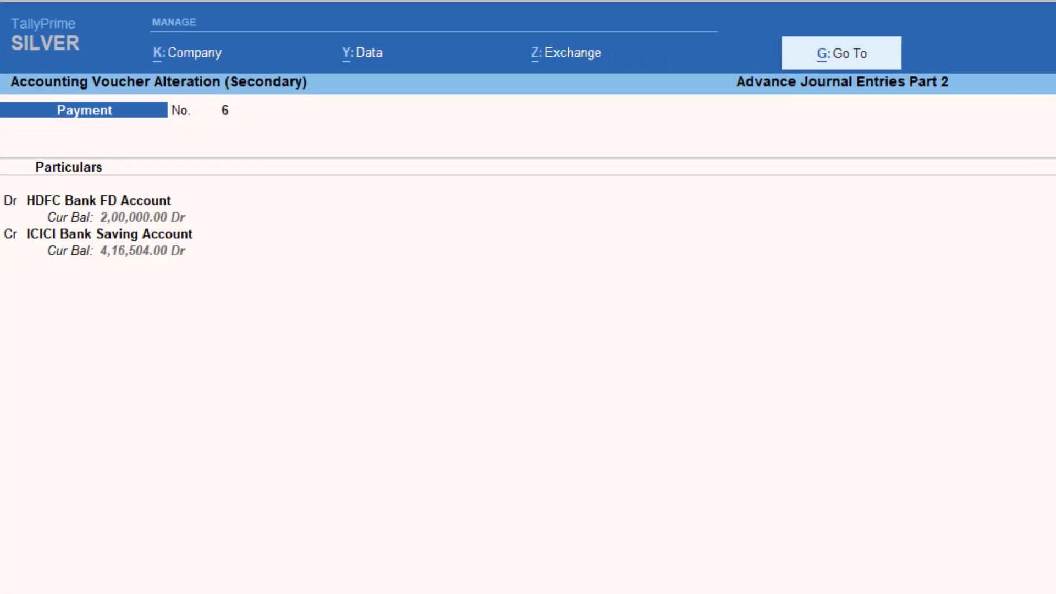
{"action": "key", "text": "Return"}
{"action": "key", "text": "Return"}
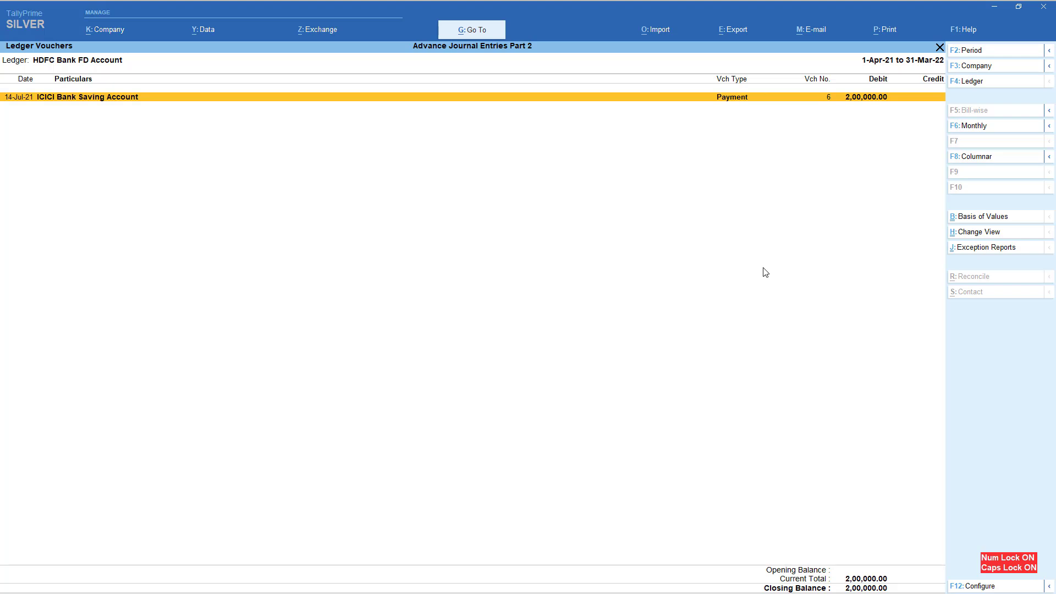
Add a journal voucher from the HDFC Bank FD Account ledger and debit 5000 to HDFC Bank FD Account.
{"action": "key", "text": "alt+a"}
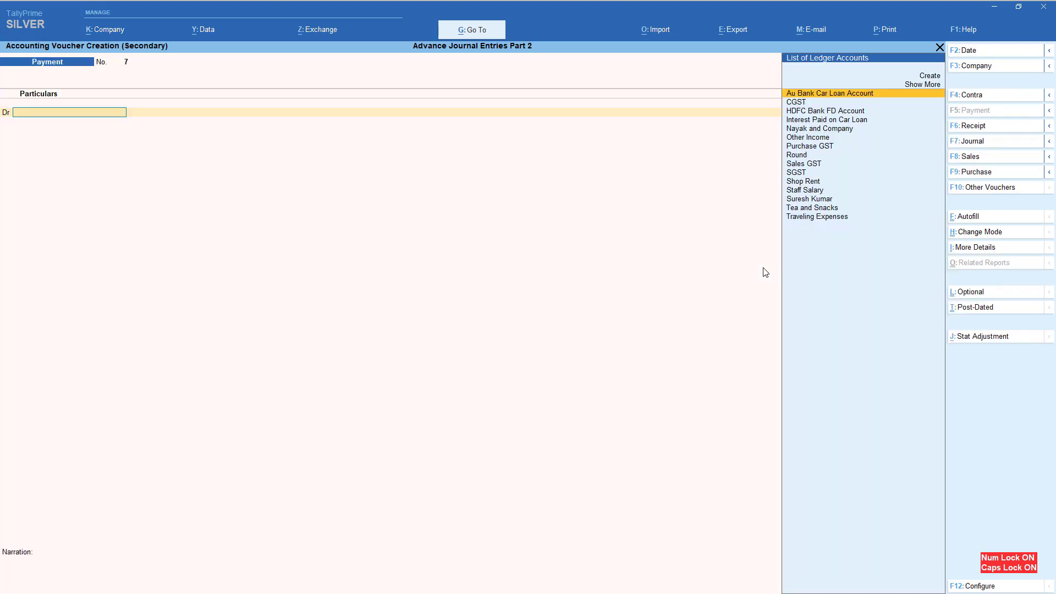
{"action": "key", "text": "F7"}
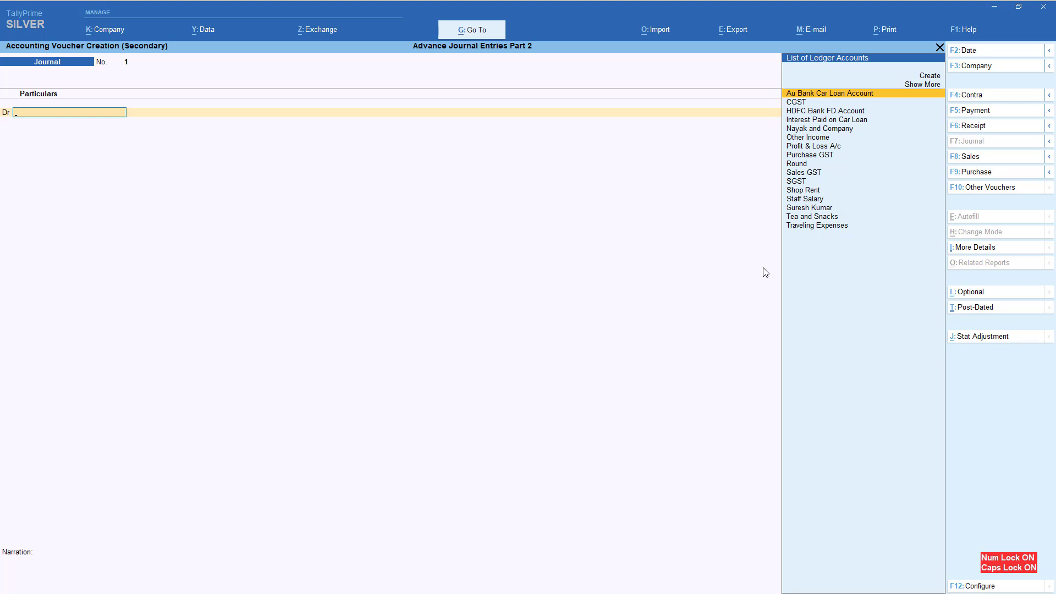
{"action": "type", "text": "HDF"}
{"action": "key", "text": "Return"}
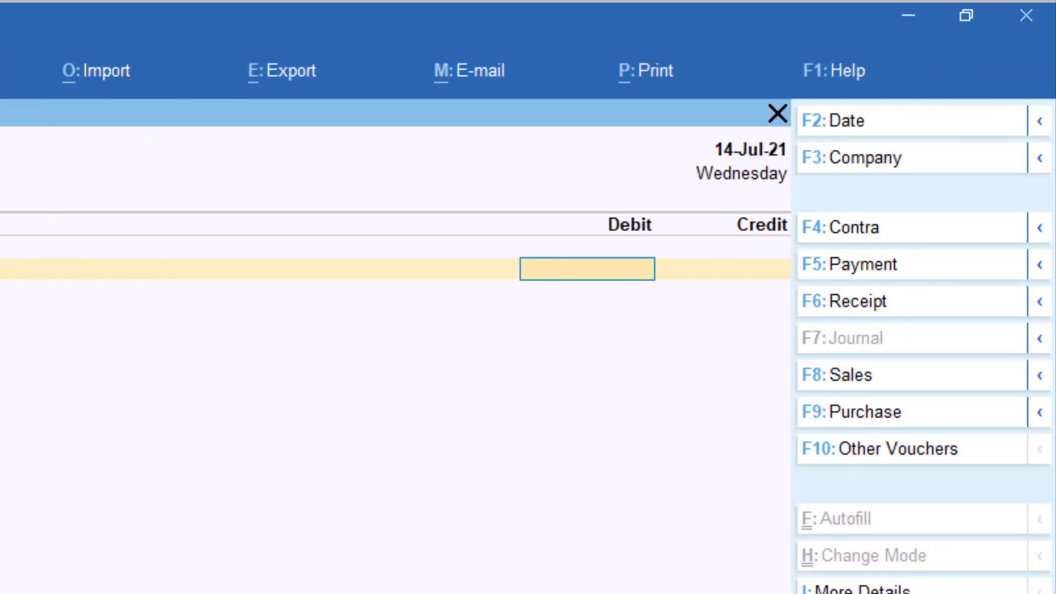
{"action": "type", "text": "5000"}
{"action": "key", "text": "Return"}
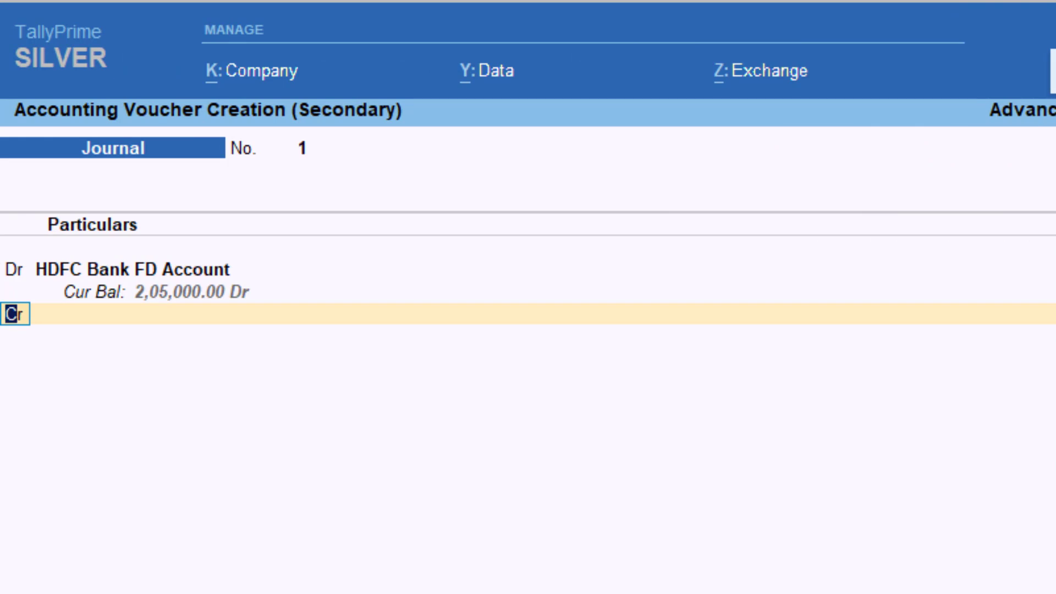
Begin creating a ledger for the credit line, named Interest Earn on FD, with no alias.
{"action": "key", "text": "Return"}
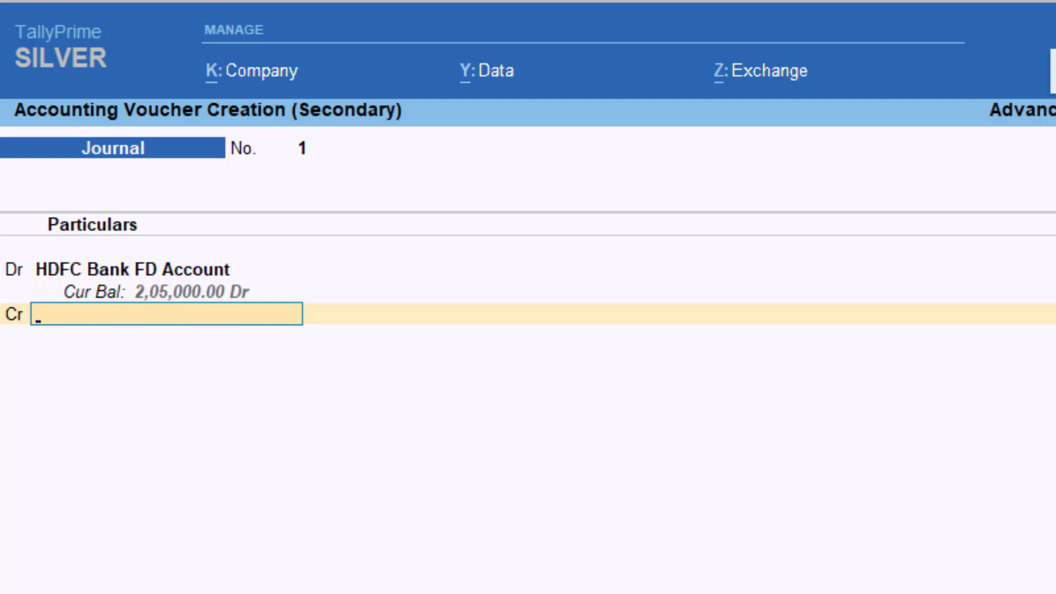
{"action": "key", "text": "alt+c"}
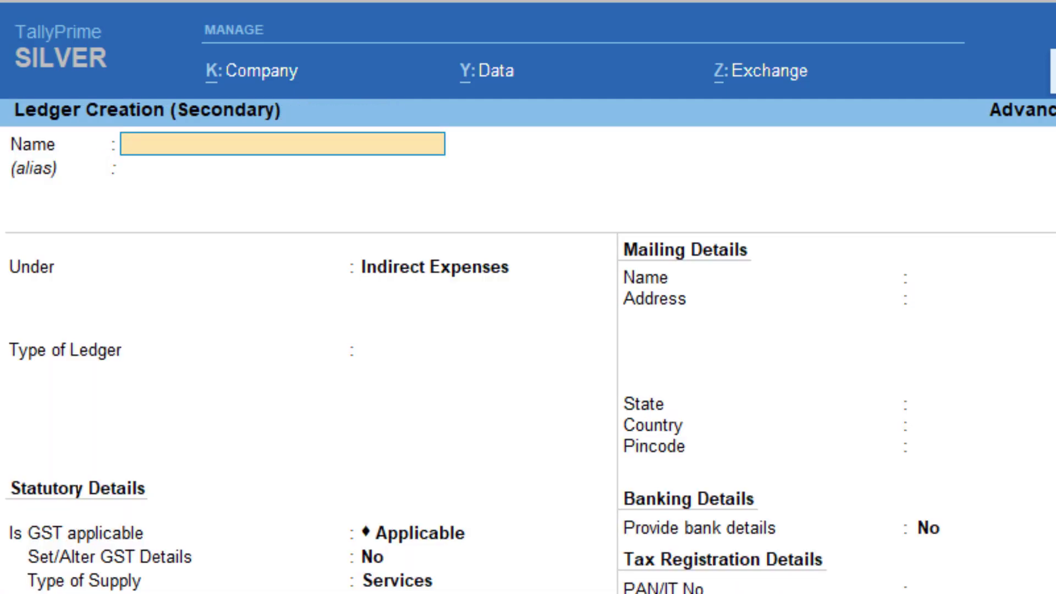
{"action": "type", "text": "Interest Earn on FD"}
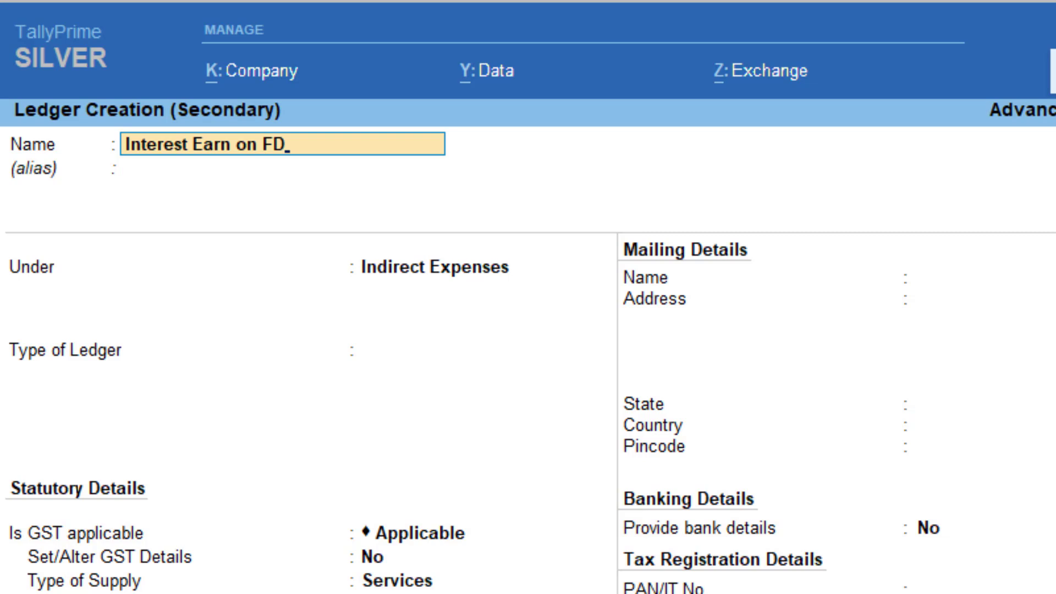
{"action": "key", "text": "Return"}
{"action": "key", "text": "BackSpace"}
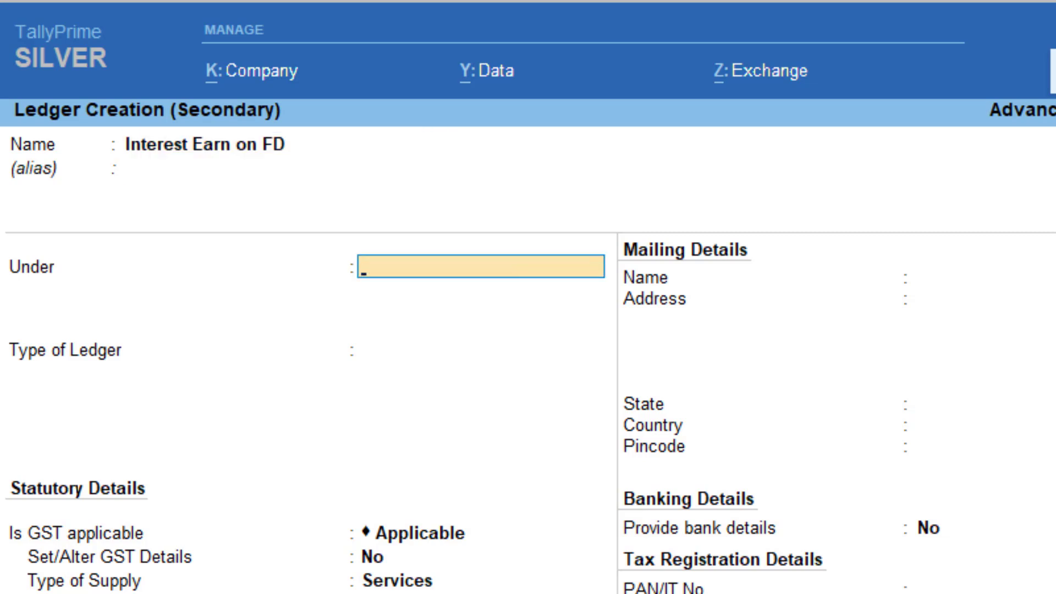
Try placing the new ledger under the Indirect Incomes group.
{"action": "type", "text": "Indi"}
{"action": "key", "text": "Return"}
{"action": "key", "text": "BackSpace"}
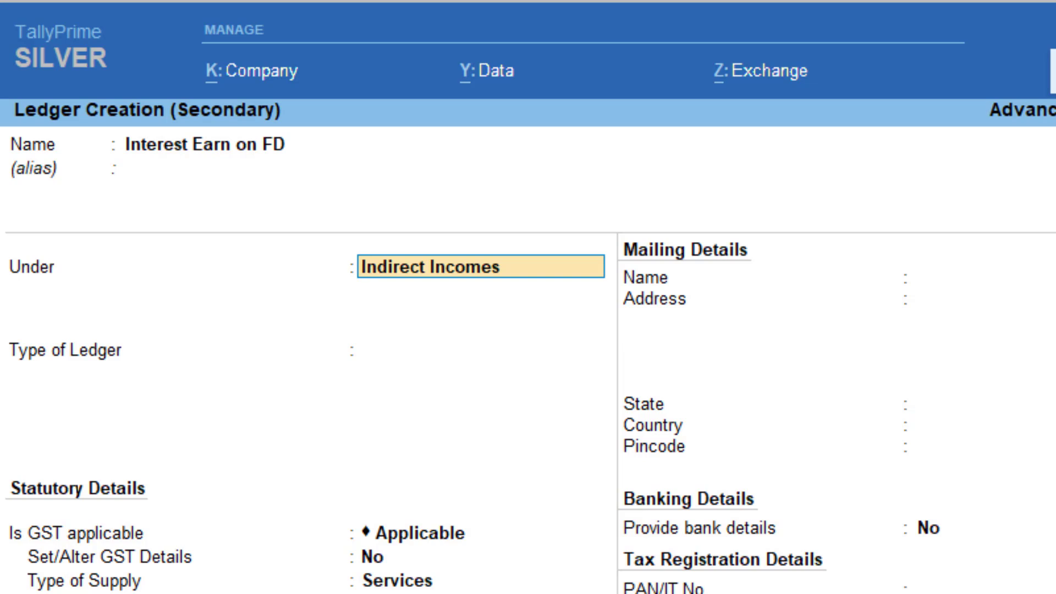
Place the Interest Earn on FD ledger under Capital Account, keep its default mailing details, and save it.
{"action": "type", "text": "Capi"}
{"action": "key", "text": "Return"}
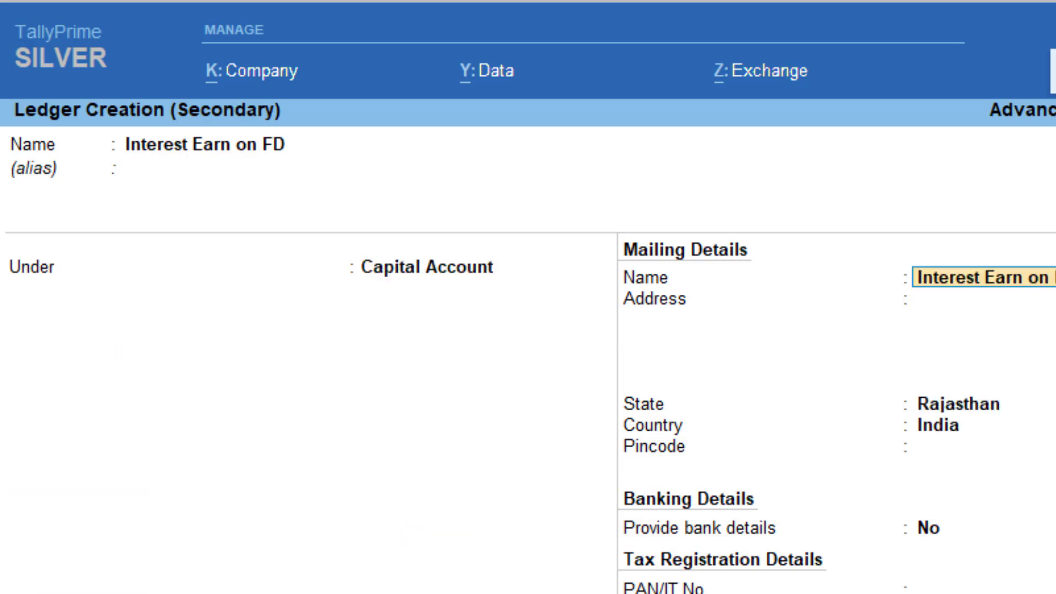
{"action": "key", "text": "BackSpace"}
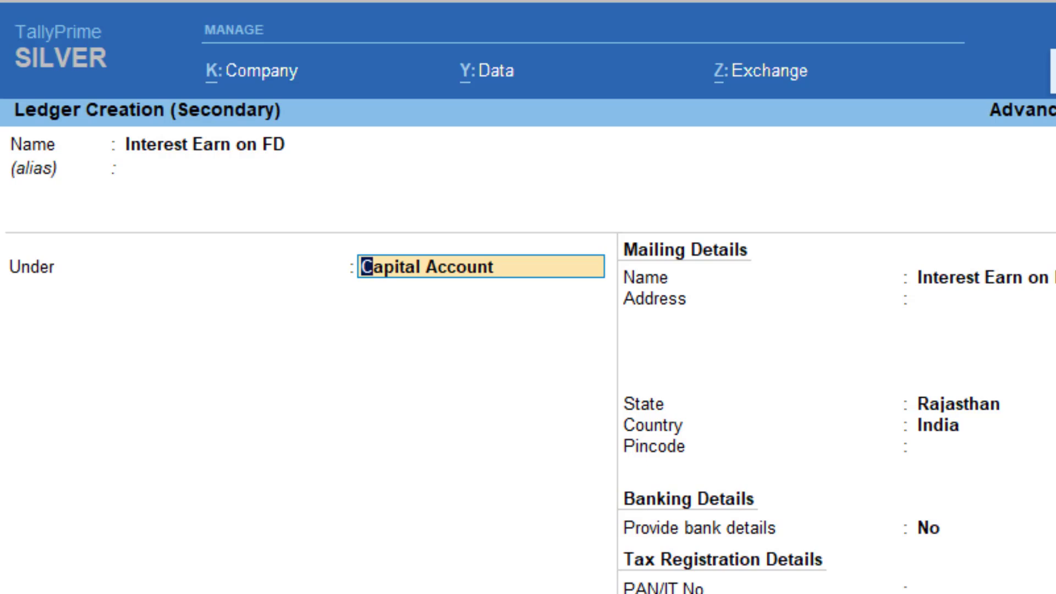
{"action": "key", "text": "Return"}
{"action": "key", "text": "Return"}
{"action": "key", "text": "Return"}
{"action": "key", "text": "Return"}
{"action": "key", "text": "Return"}
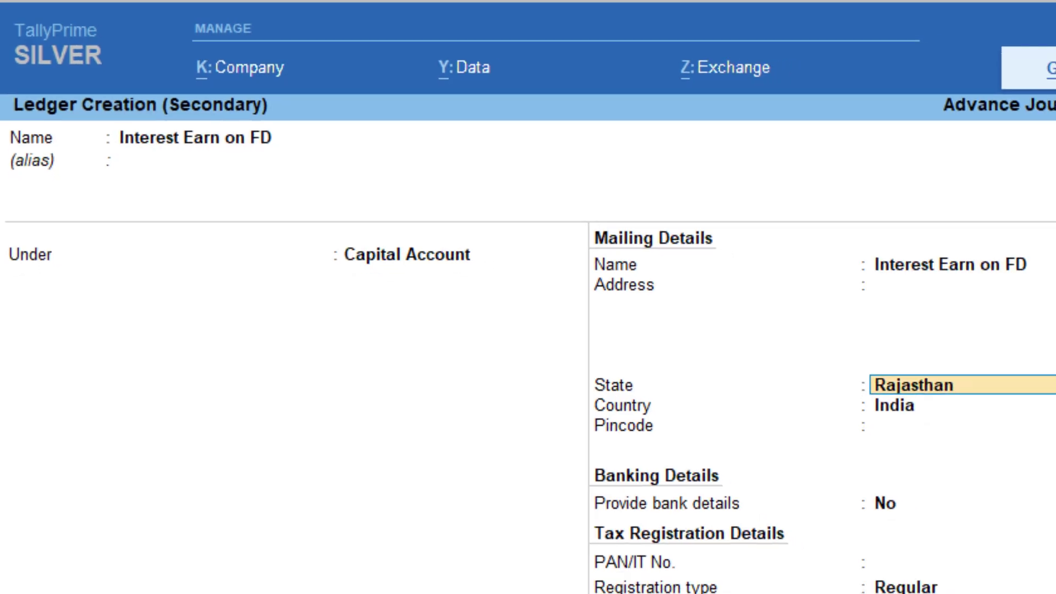
{"action": "key", "text": "ctrl+a"}
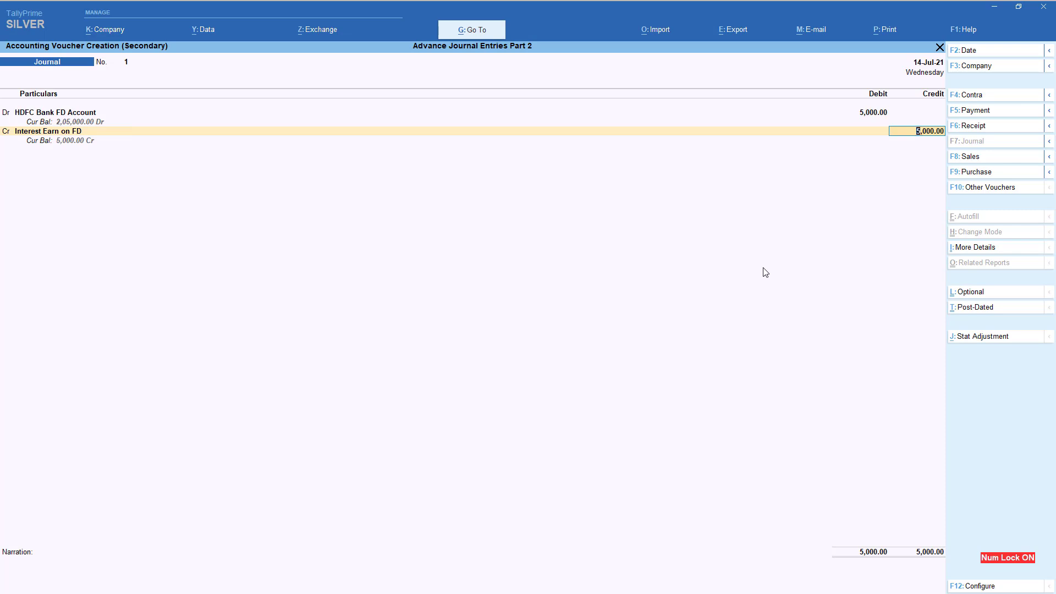
Date the journal 31.3.2022, save it with the 5,000 credit to Interest Earn on FD, and select its entry in the ledger.
{"action": "key", "text": "F2"}
{"action": "type", "text": "31.3.2022"}
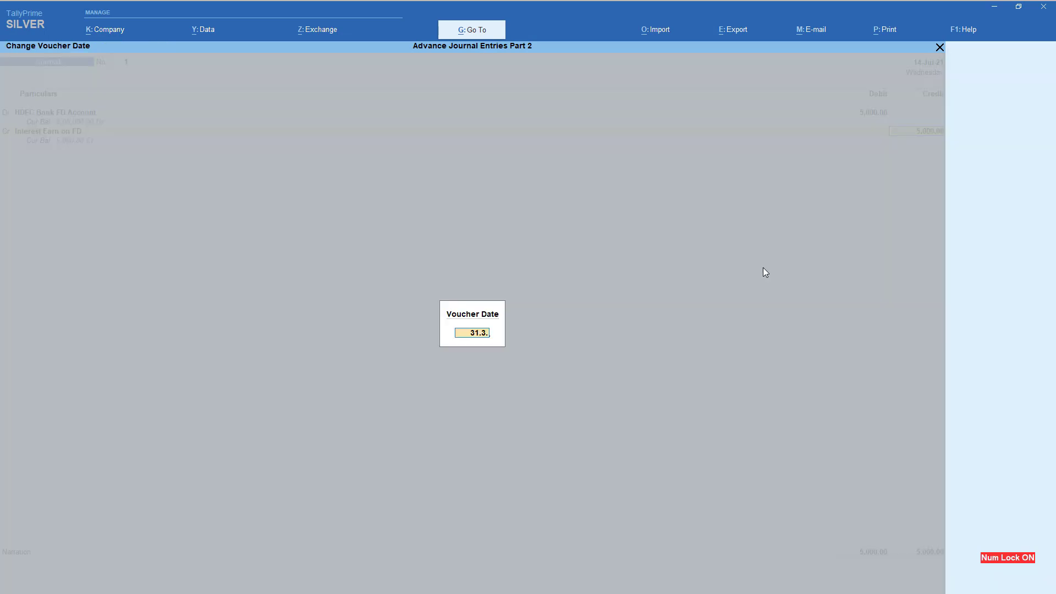
{"action": "key", "text": "Return"}
{"action": "key", "text": "Return"}
{"action": "key", "text": "Return"}
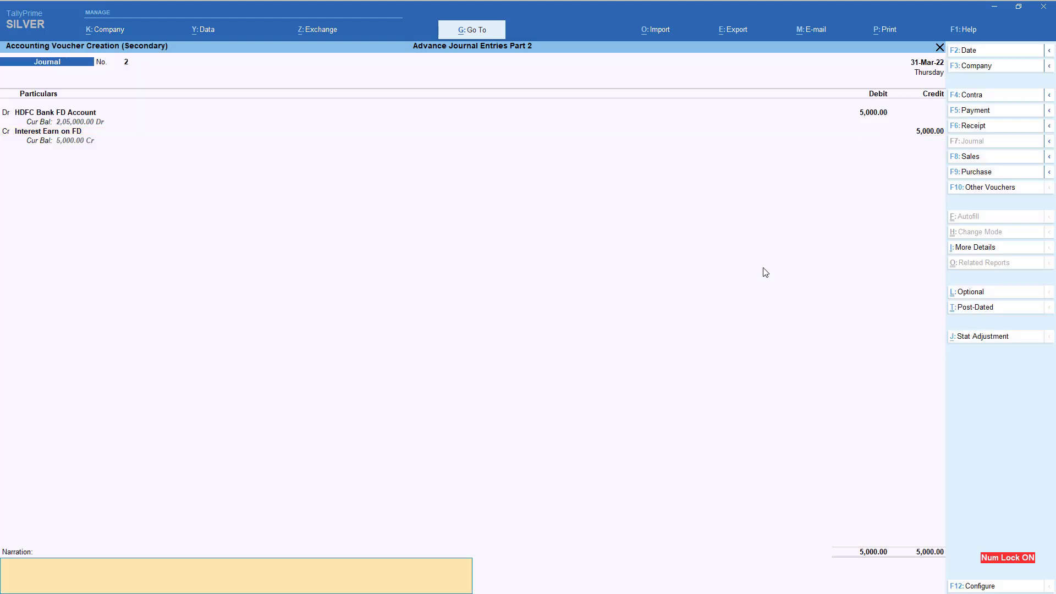
{"action": "key", "text": "Return"}
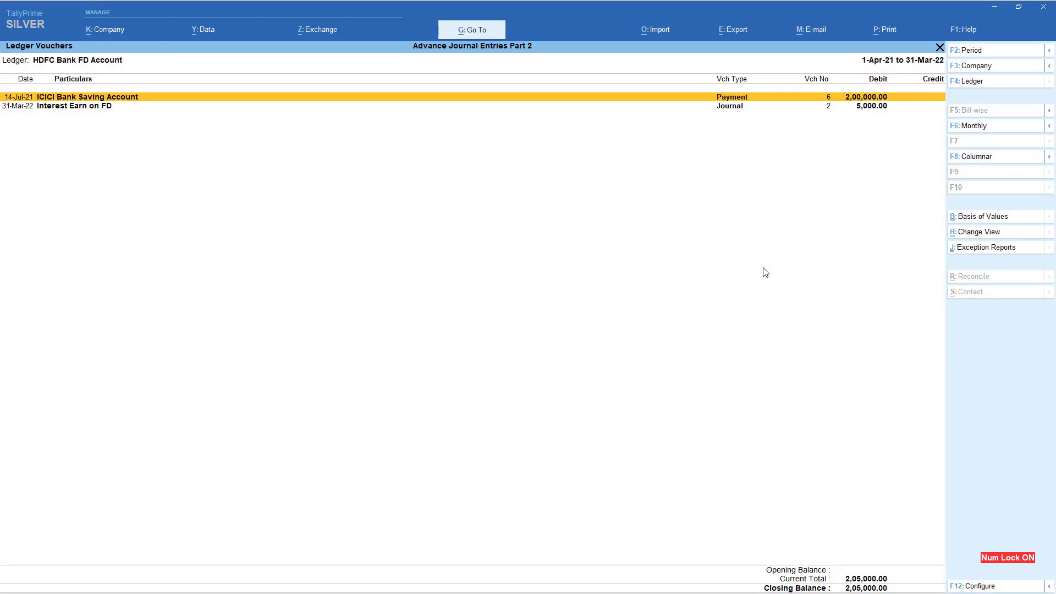
{"action": "left_click", "coordinate": [867, 108]}
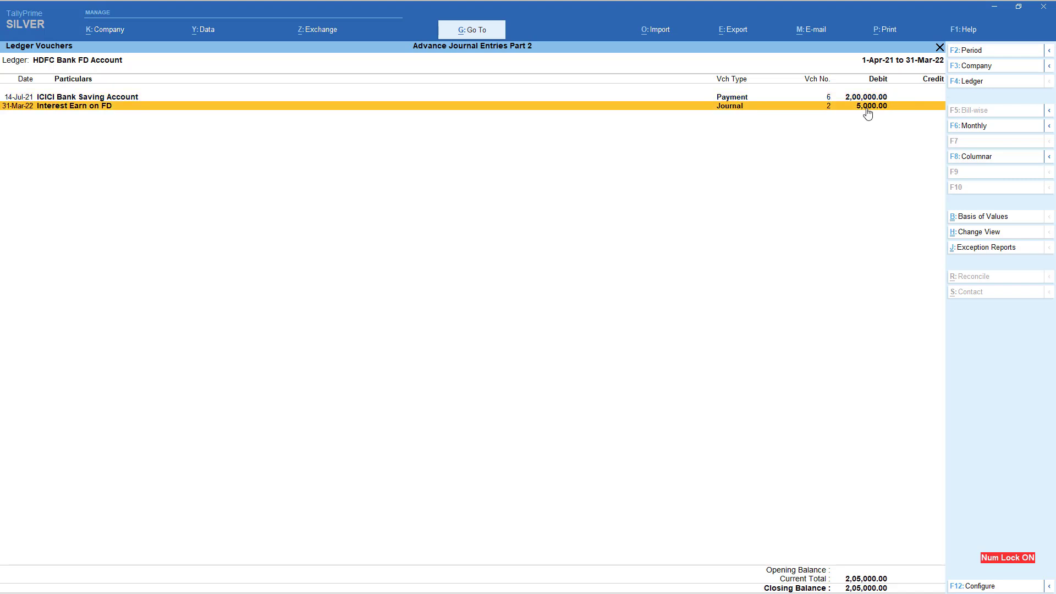
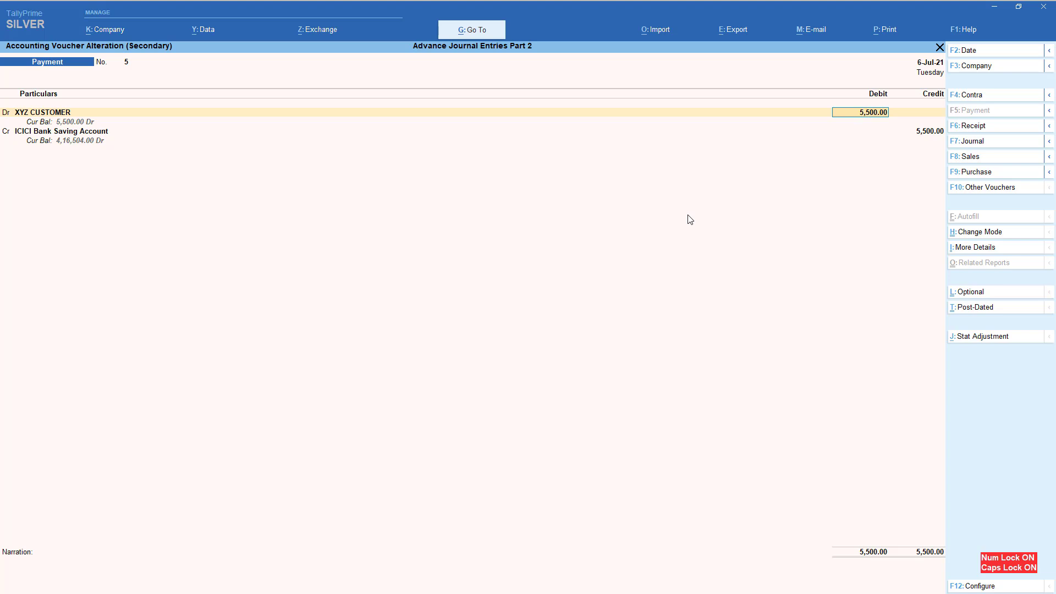
Quit payment voucher 5 for XYZ CUSTOMER without saving and return to the customer's ledger.
{"action": "key", "text": "BackSpace"}
{"action": "key", "text": "Escape"}
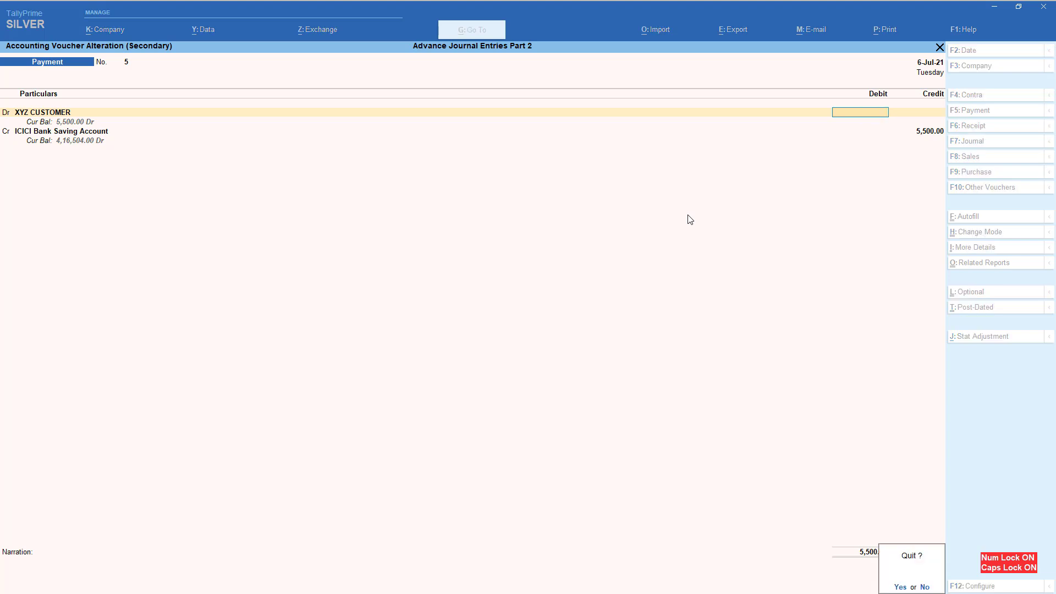
{"action": "key", "text": "y"}
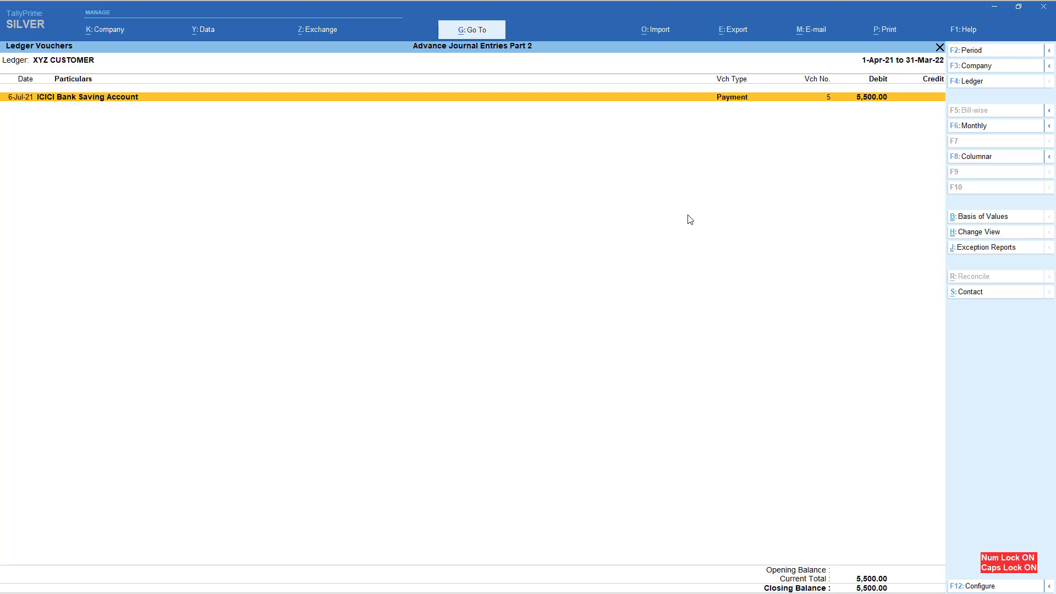
Start a journal voucher from the XYZ CUSTOMER ledger and set its date to 15-Sep-21.
{"action": "key", "text": "alt+f7"}
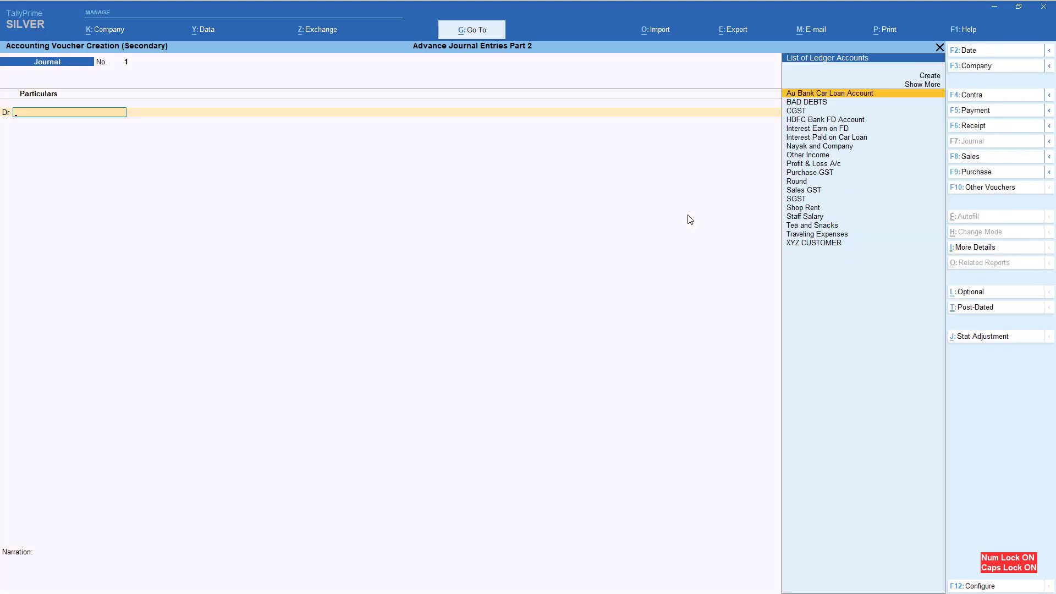
{"action": "key", "text": "Caps_Lock"}
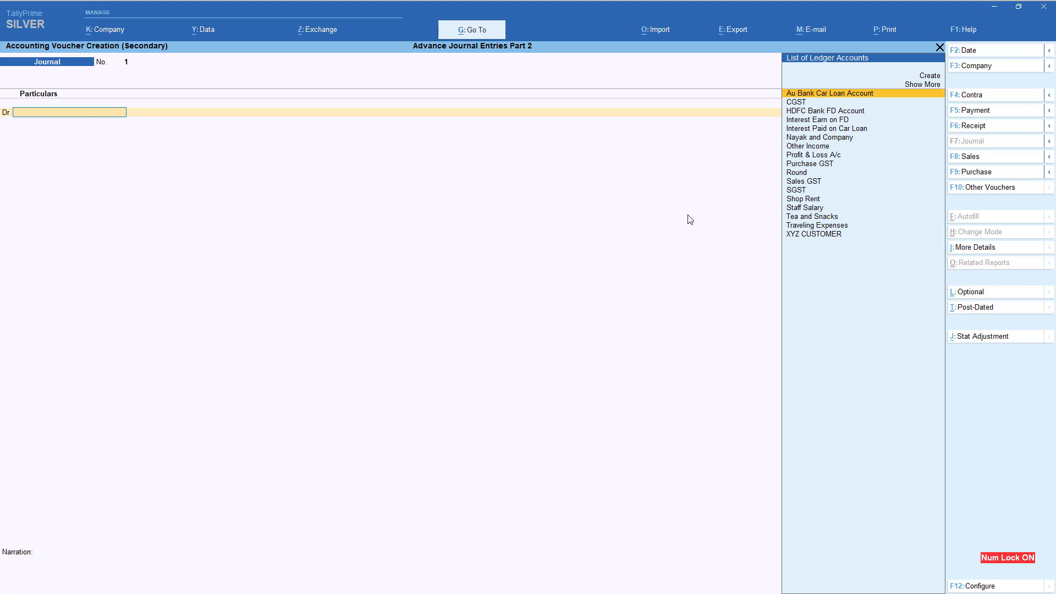
{"action": "key", "text": "F2"}
{"action": "type", "text": "15-5"}
{"action": "key", "text": "Return"}
Create a ledger for the debit line named Bad Debts, with no alias, under Indirect Expenses.
{"action": "key", "text": "alt+c"}
{"action": "type", "text": "Bad d"}
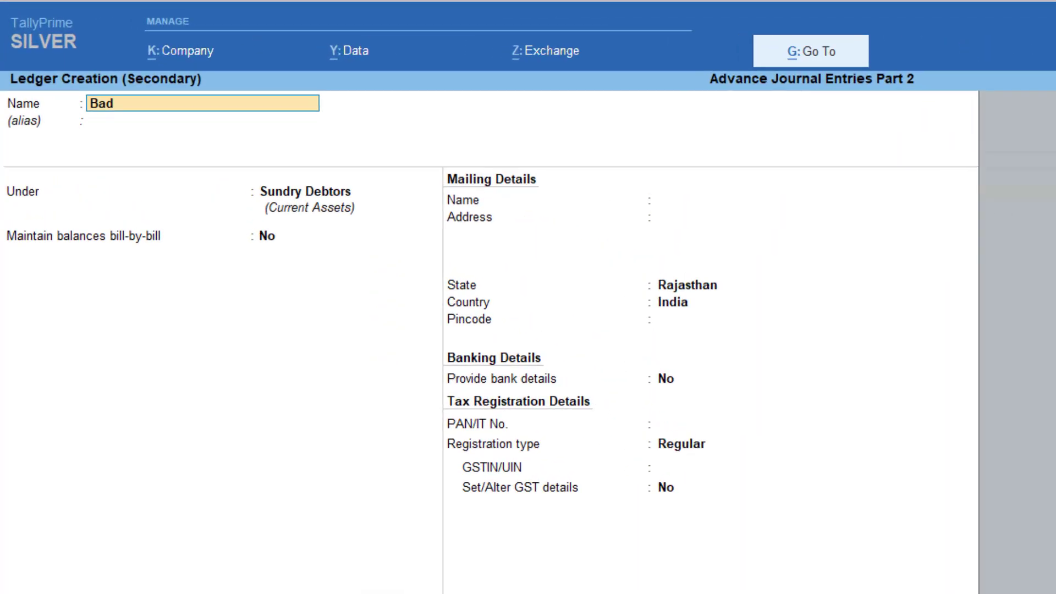
{"action": "type", "text": "ebts"}
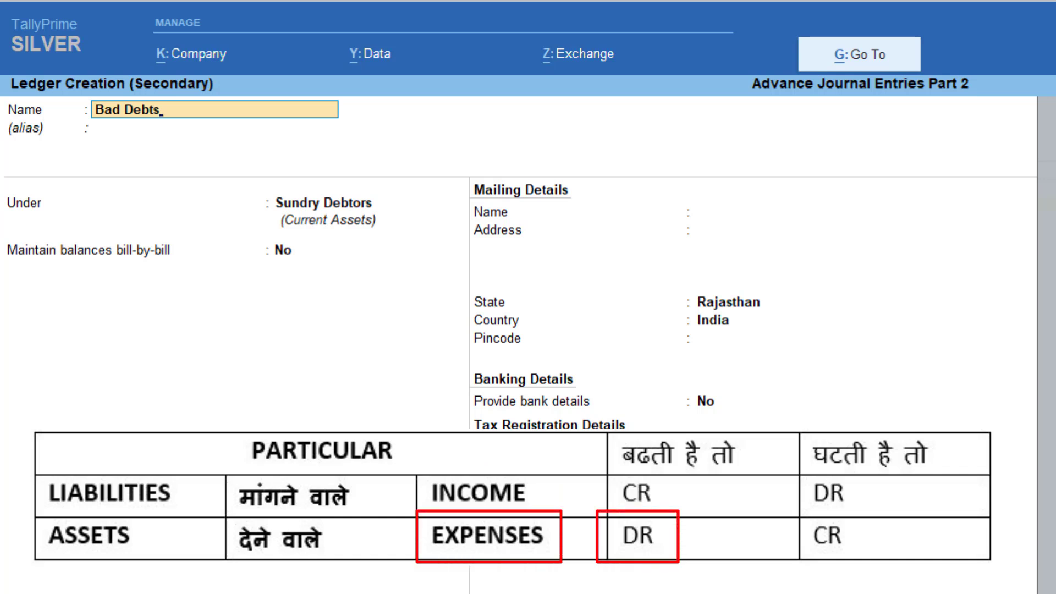
{"action": "key", "text": "Return"}
{"action": "key", "text": "Return"}
{"action": "type", "text": "Indi"}
{"action": "key", "text": "Return"}
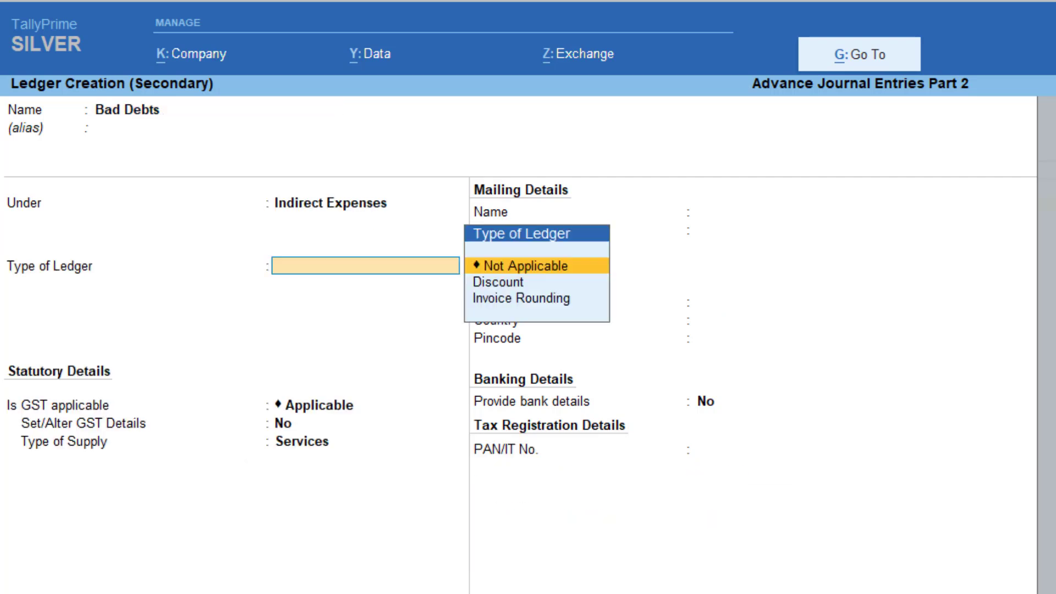
Set the Bad Debts ledger's type and GST applicability to Not Applicable, and save the ledger.
{"action": "key", "text": "Return"}
{"action": "type", "text": "not"}
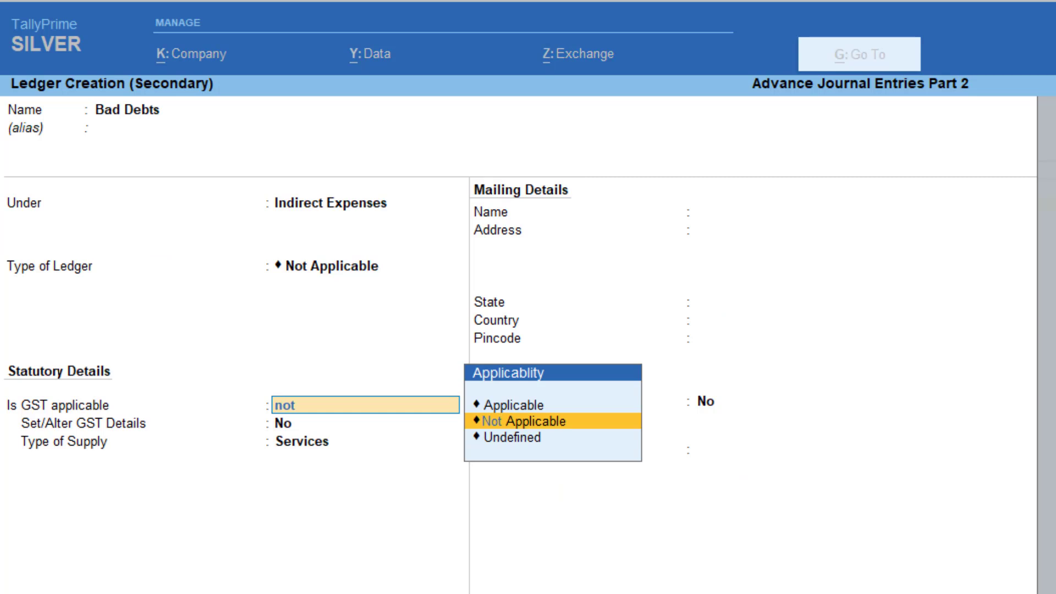
{"action": "key", "text": "Return"}
{"action": "key", "text": "Return"}
{"action": "key", "text": "ctrl+a"}
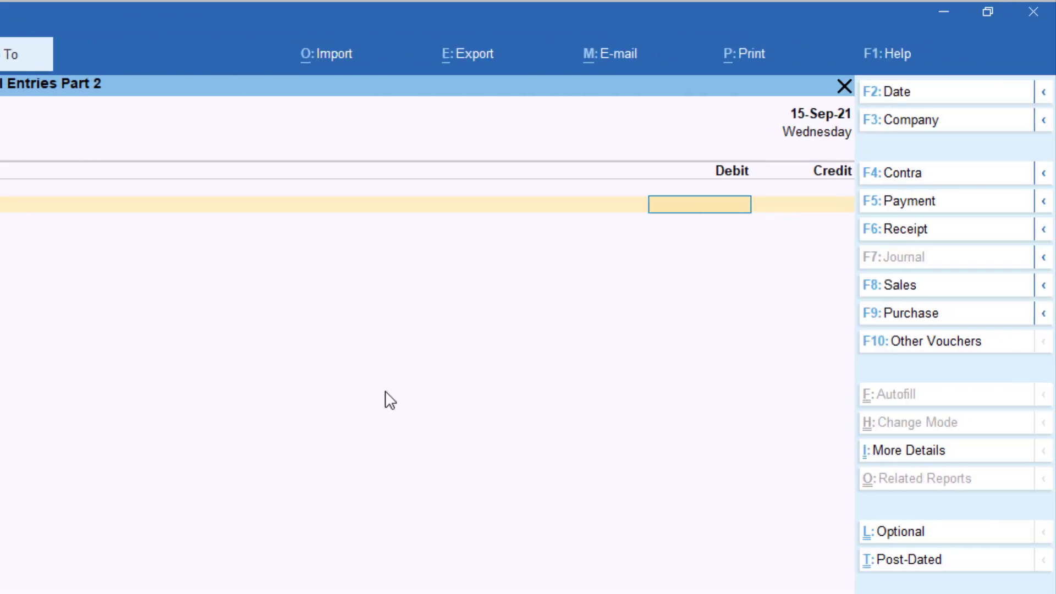
Debit 5500 to Bad Debts, credit XYZ CUSTOMER, save the journal, and select its entry in the customer's ledger.
{"action": "type", "text": "5500"}
{"action": "key", "text": "Return"}
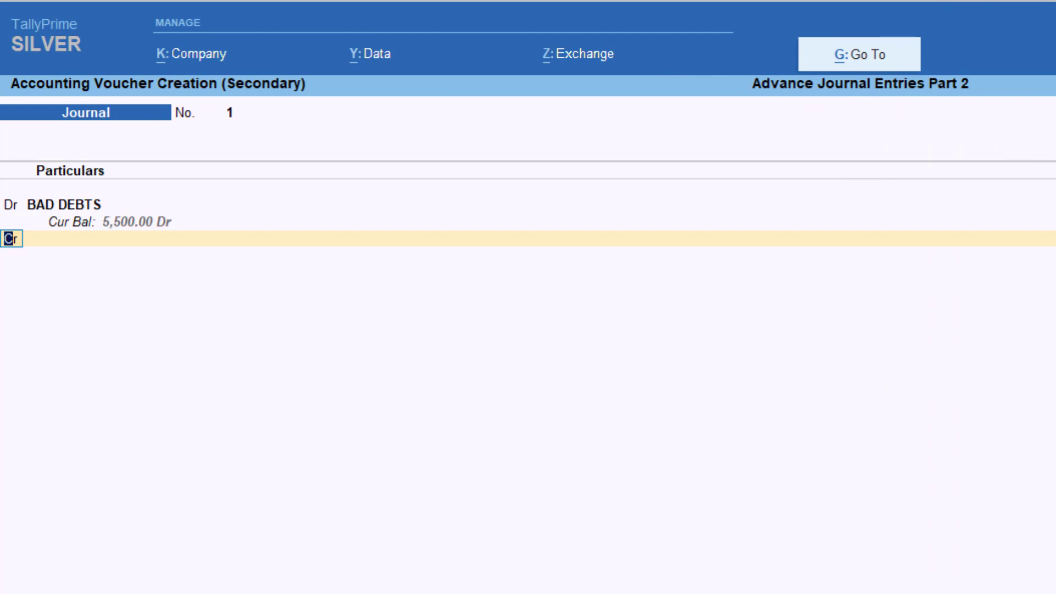
{"action": "key", "text": "Return"}
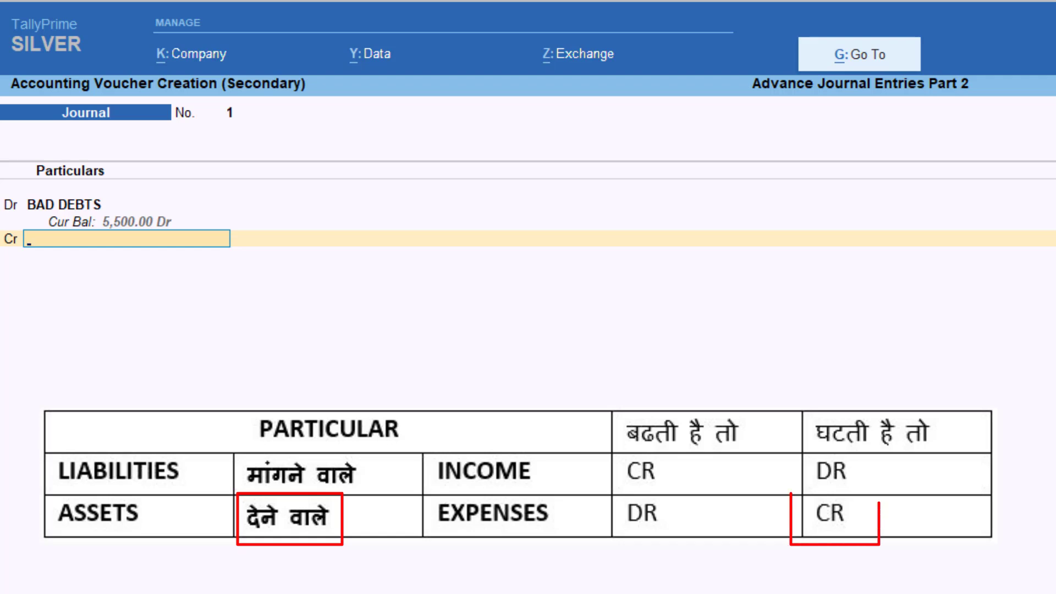
{"action": "type", "text": "Xyz"}
{"action": "key", "text": "Return"}
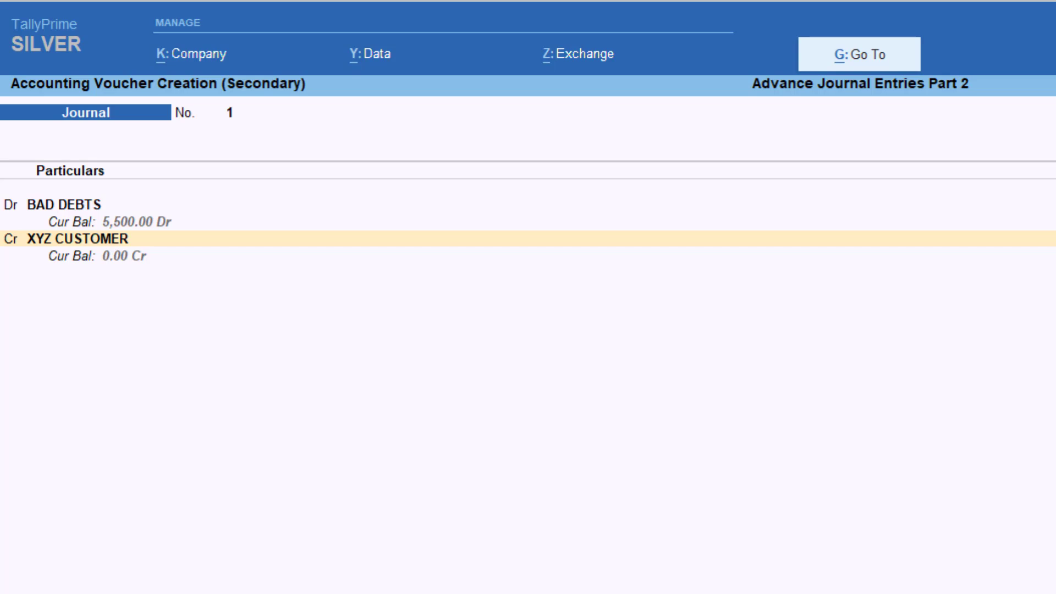
{"action": "key", "text": "Return"}
{"action": "key", "text": "Return"}
{"action": "key", "text": "Return"}
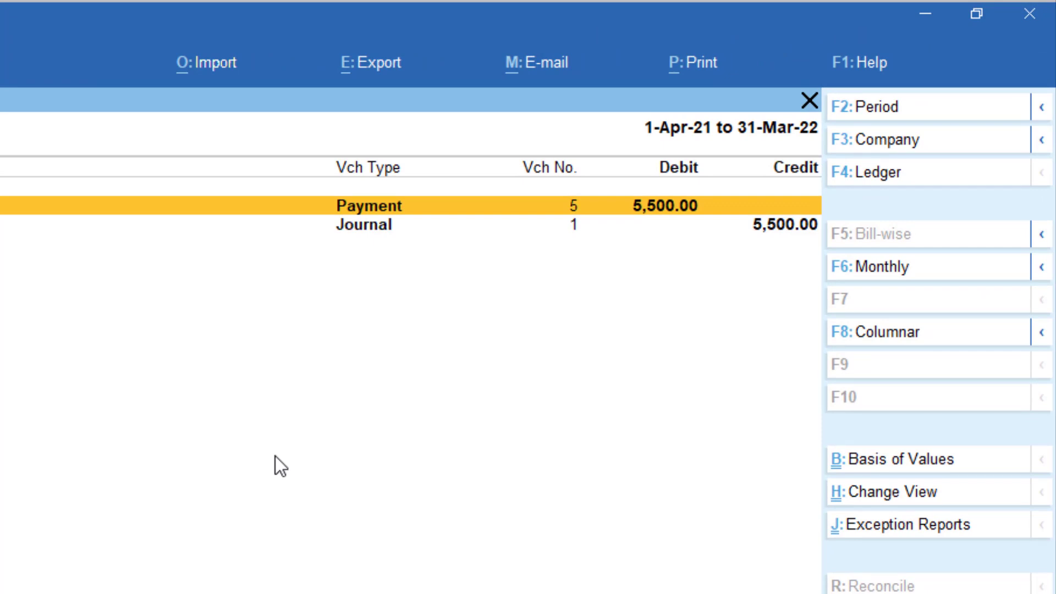
{"action": "key", "text": "Down"}
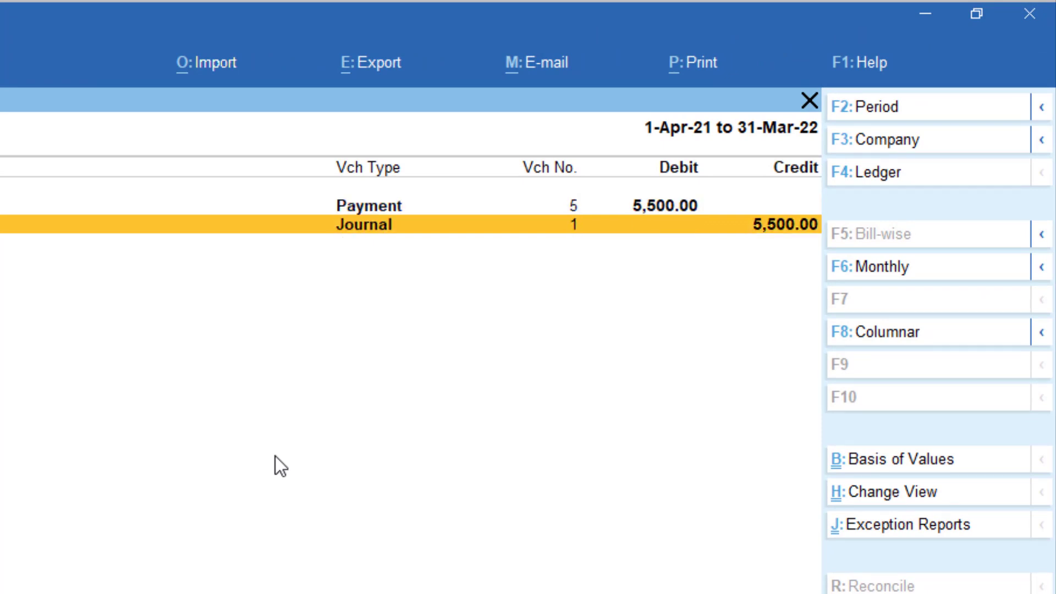
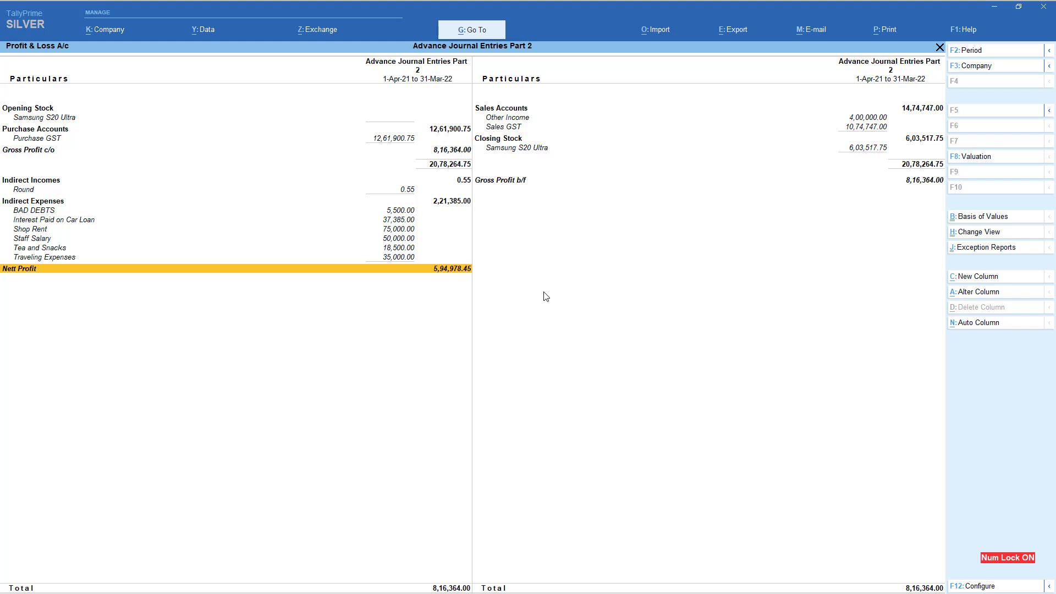
Start a new journal voucher and debit 15,000 to Capital Account.
{"action": "key", "text": "Escape"}
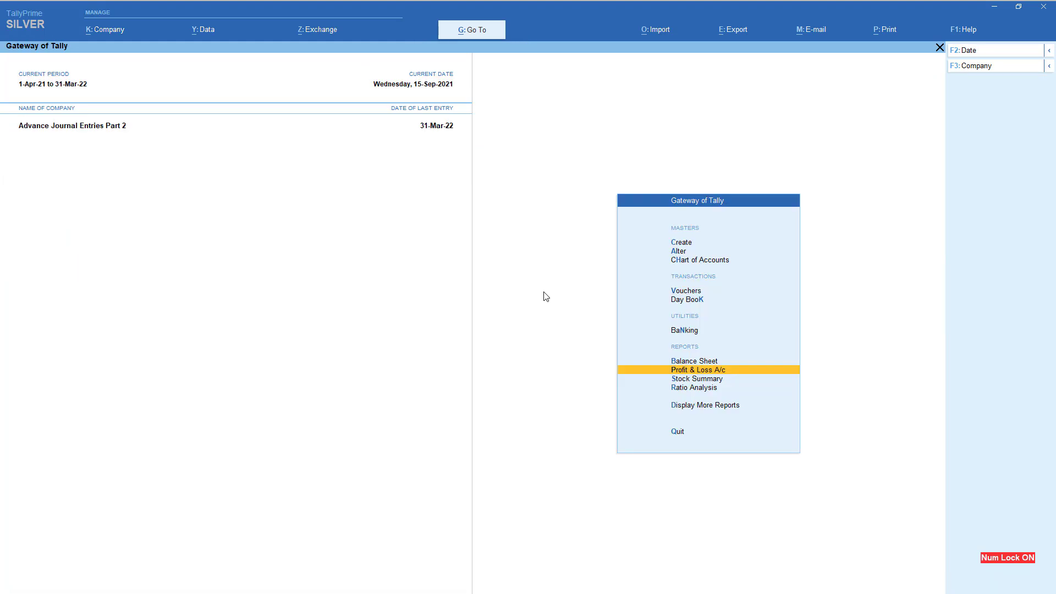
{"action": "key", "text": "v"}
{"action": "key", "text": "F7"}
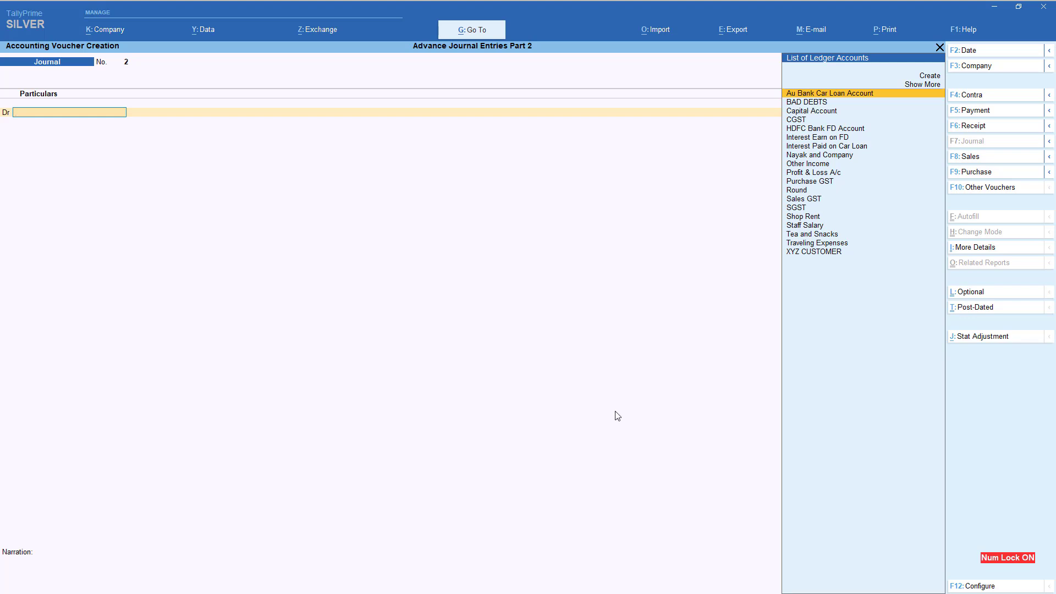
{"action": "type", "text": "Capi"}
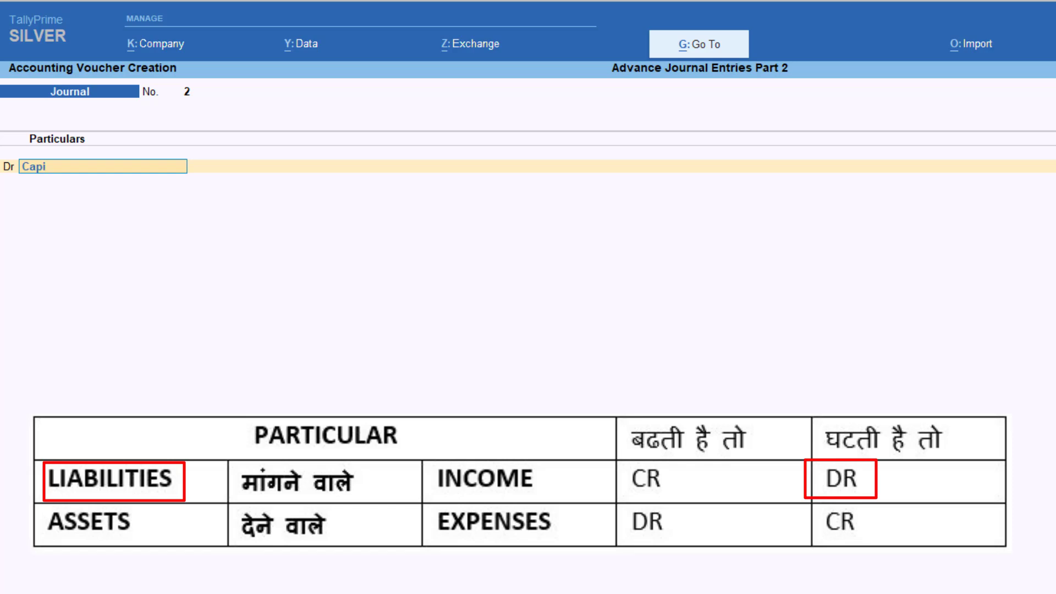
{"action": "key", "text": "Return"}
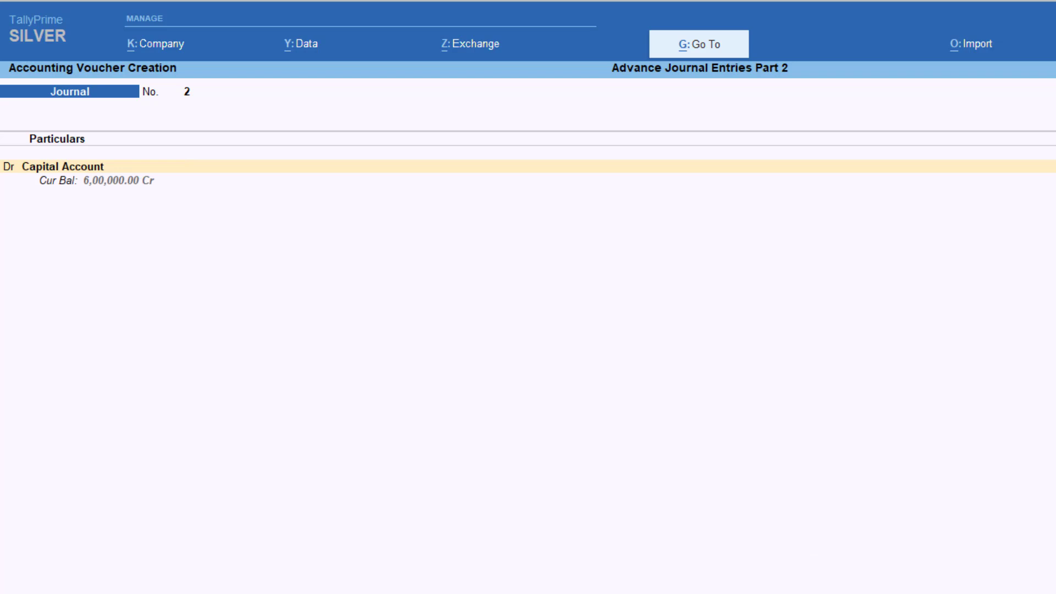
{"action": "key", "text": "Return"}
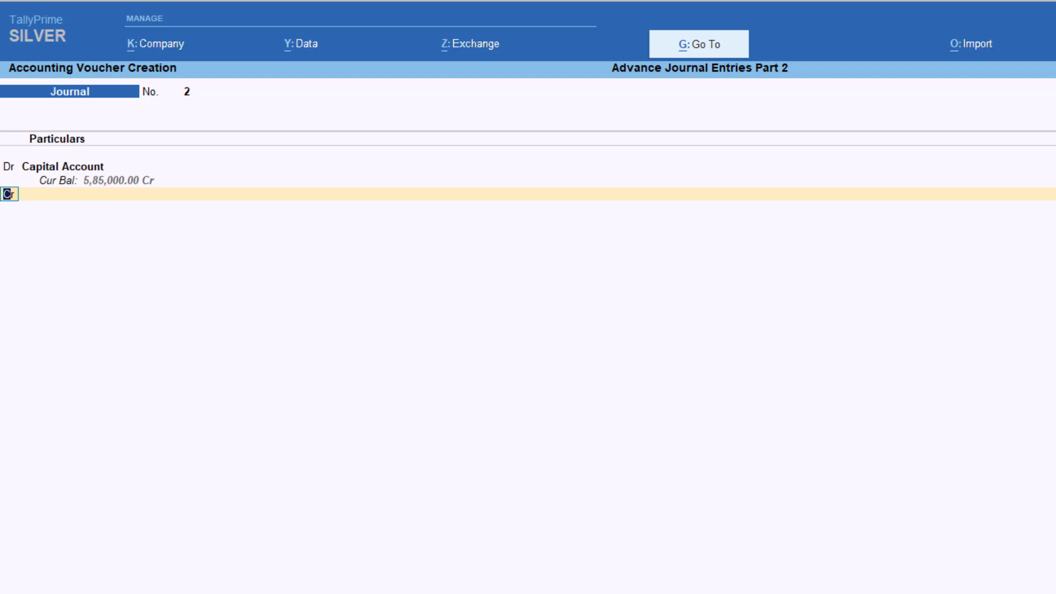
Create a ledger for the credit line named Income Tax Payble, with no alias, under Current Liabilities.
{"action": "key", "text": "Return"}
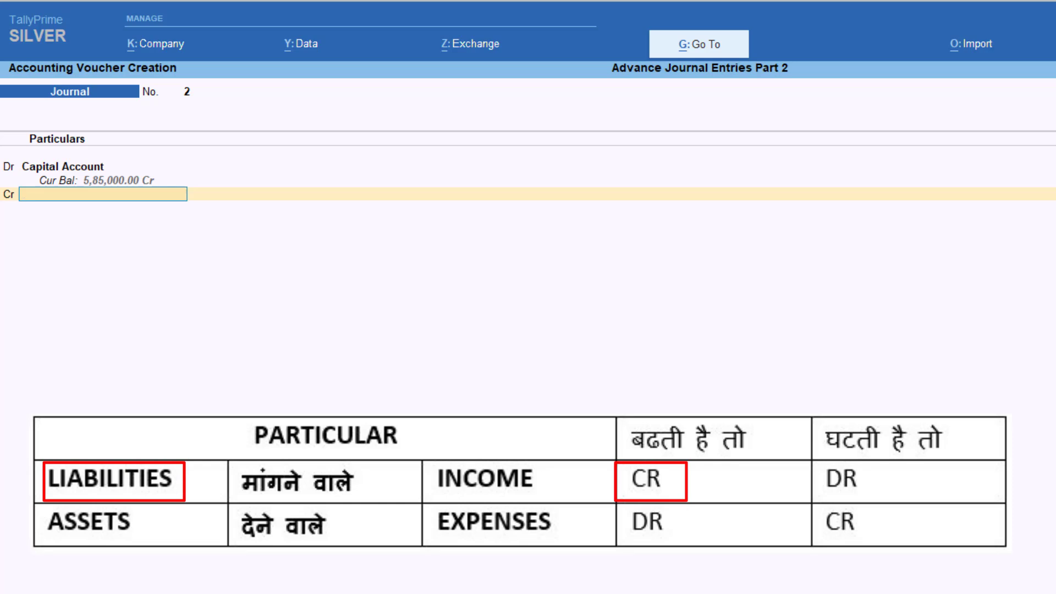
{"action": "key", "text": "alt+c"}
{"action": "type", "text": "Income Ta"}
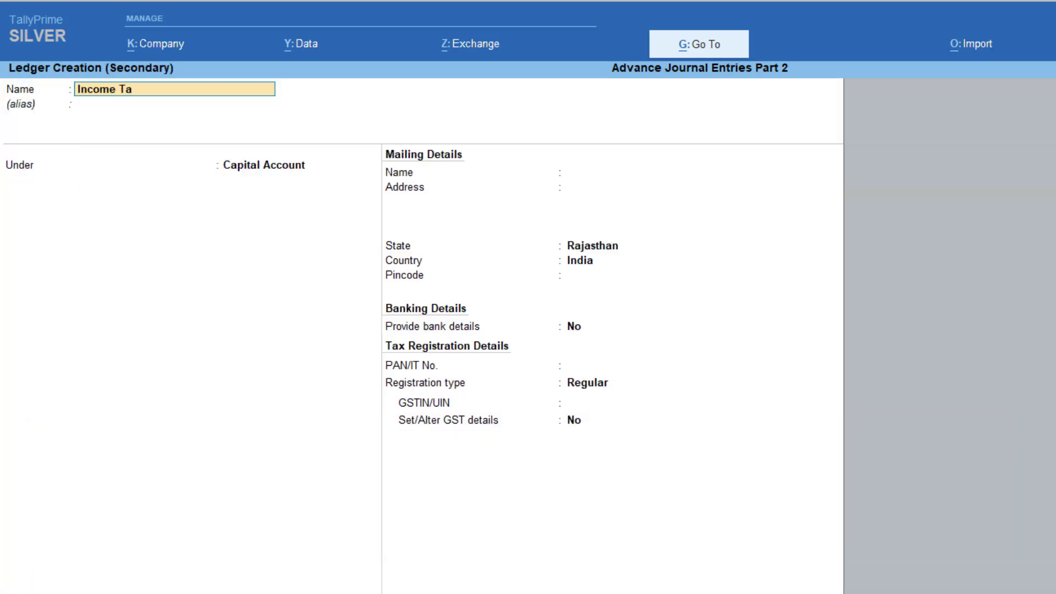
{"action": "type", "text": "x Payble"}
{"action": "key", "text": "Return"}
{"action": "key", "text": "Return"}
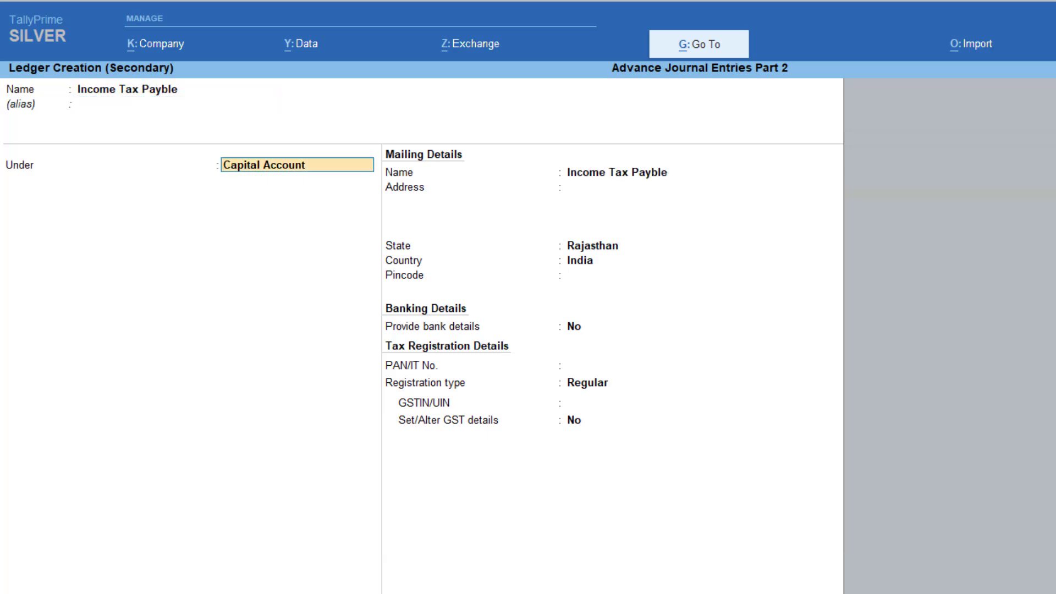
{"action": "type", "text": "Curr"}
{"action": "key", "text": "Return"}
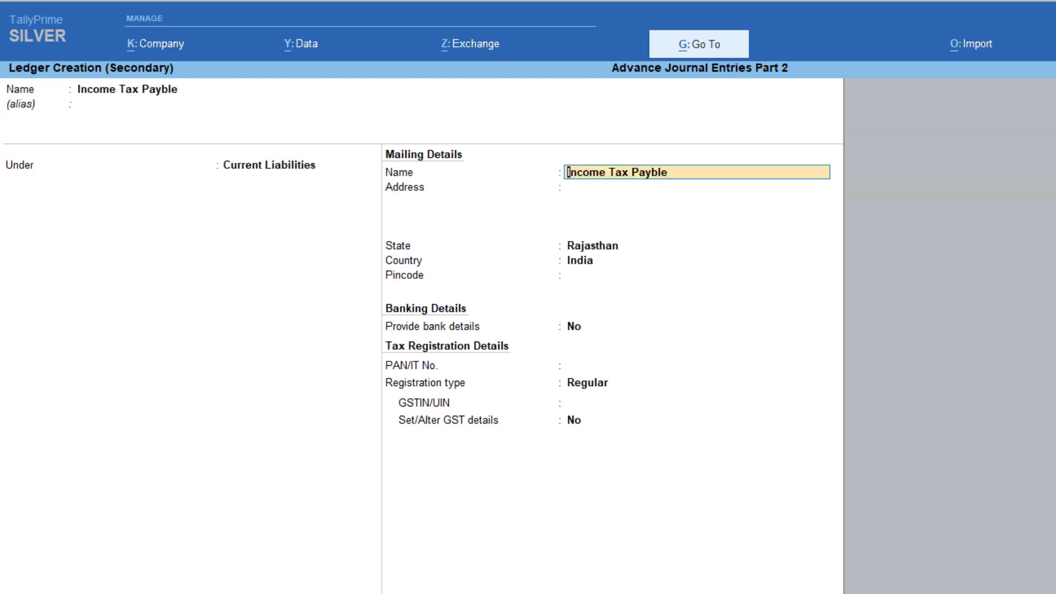
Keep the Income Tax Payble ledger's default mailing, banking and tax registration details, with GST details set to No, and save the ledger.
{"action": "key", "text": "Return"}
{"action": "key", "text": "Return"}
{"action": "key", "text": "Return"}
{"action": "key", "text": "Return"}
{"action": "key", "text": "Return"}
{"action": "key", "text": "Return"}
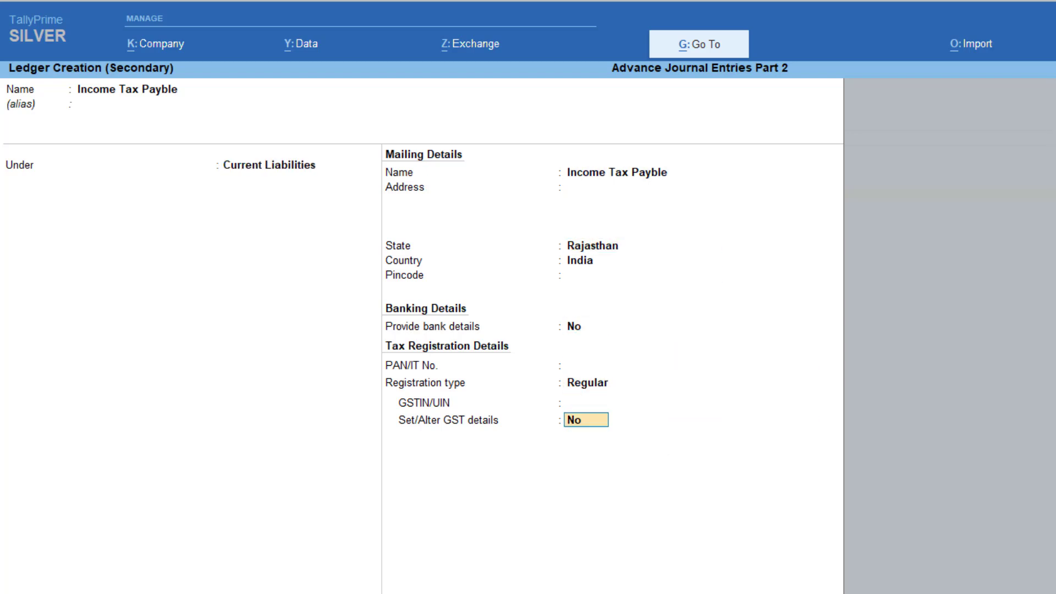
{"action": "key", "text": "Return"}
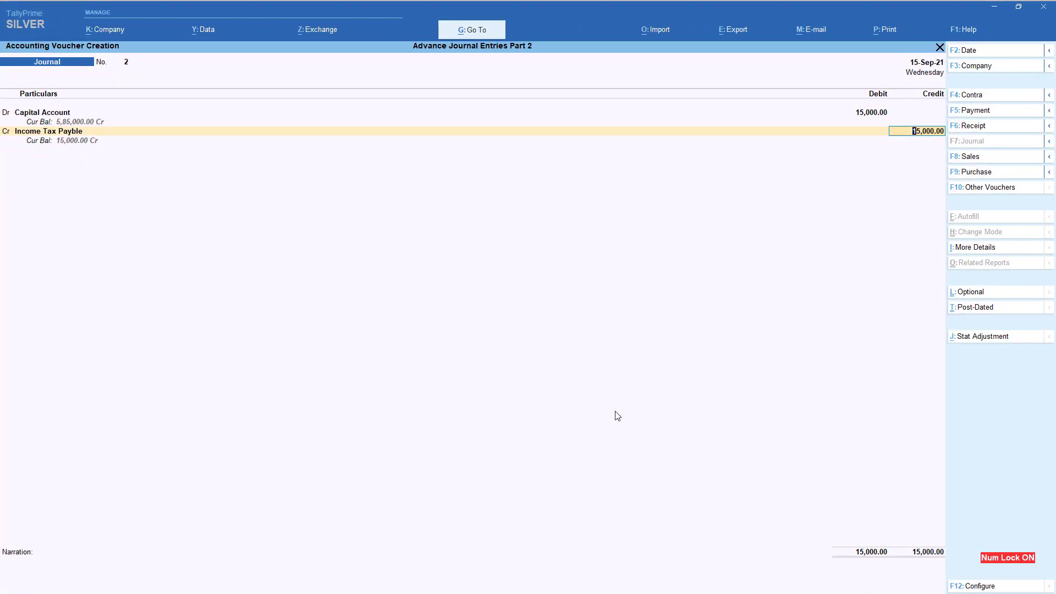
Date the journal 31-Mar-22, save it with 15,000 credited to Income Tax Payble and no narration, and return to the Gateway of Tally.
{"action": "key", "text": "F2"}
{"action": "type", "text": "31"}
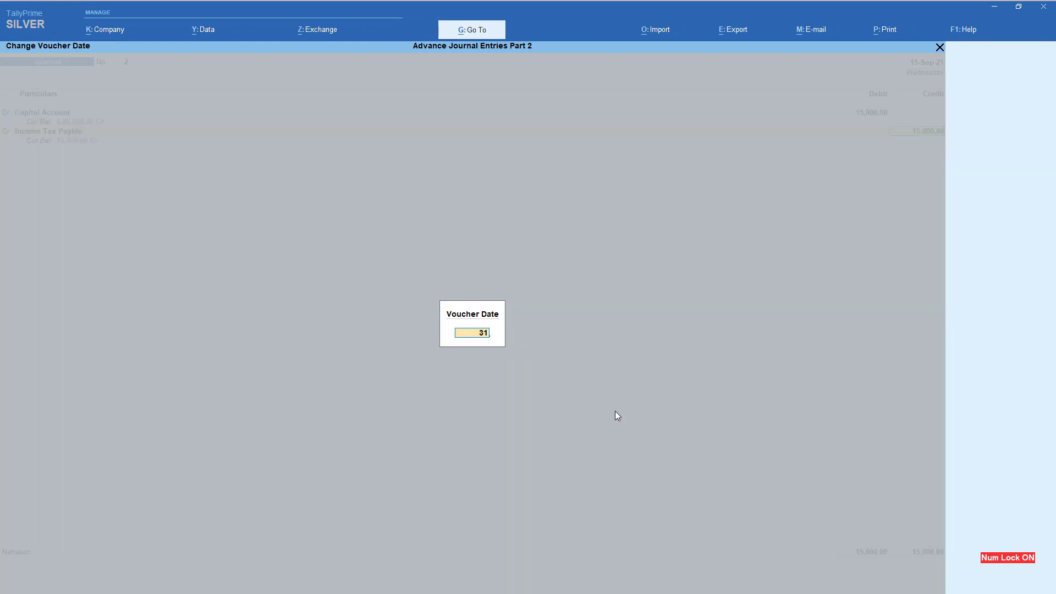
{"action": "type", "text": "-3"}
{"action": "key", "text": "Return"}
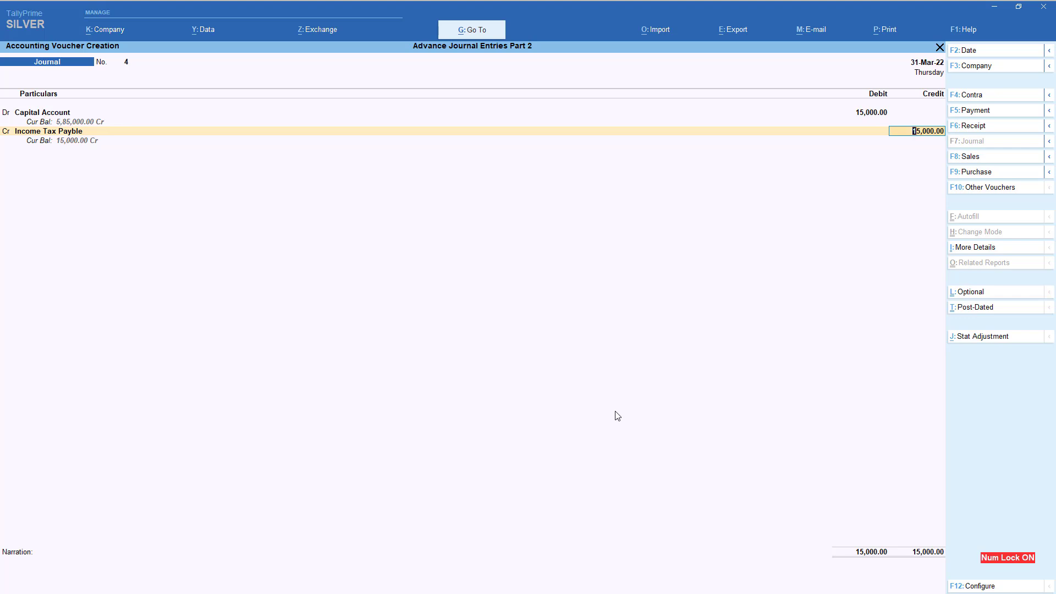
{"action": "key", "text": "Return"}
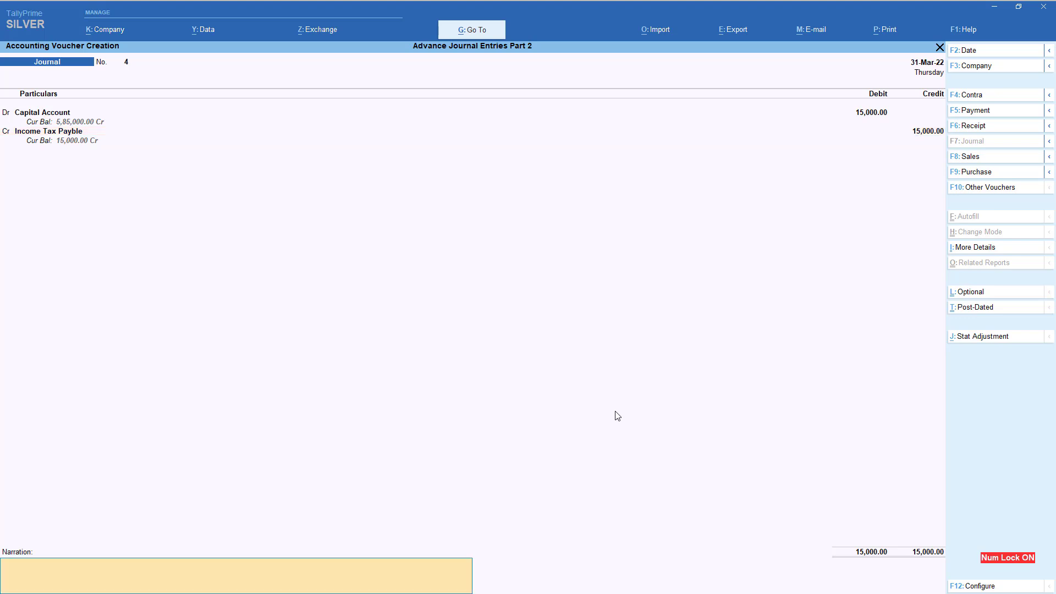
{"action": "key", "text": "Return"}
{"action": "key", "text": "Return"}
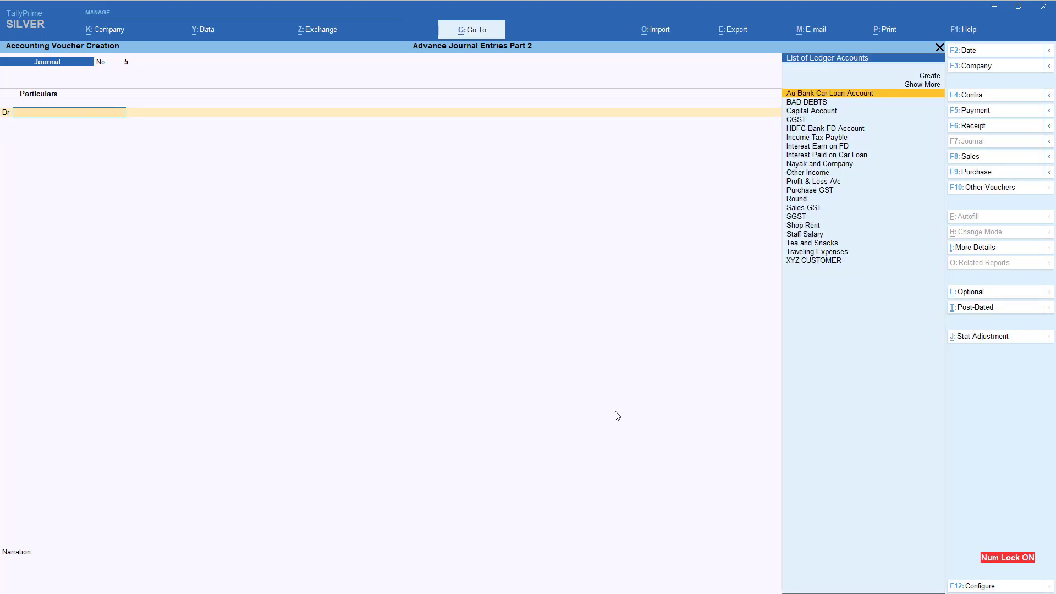
{"action": "key", "text": "Escape"}
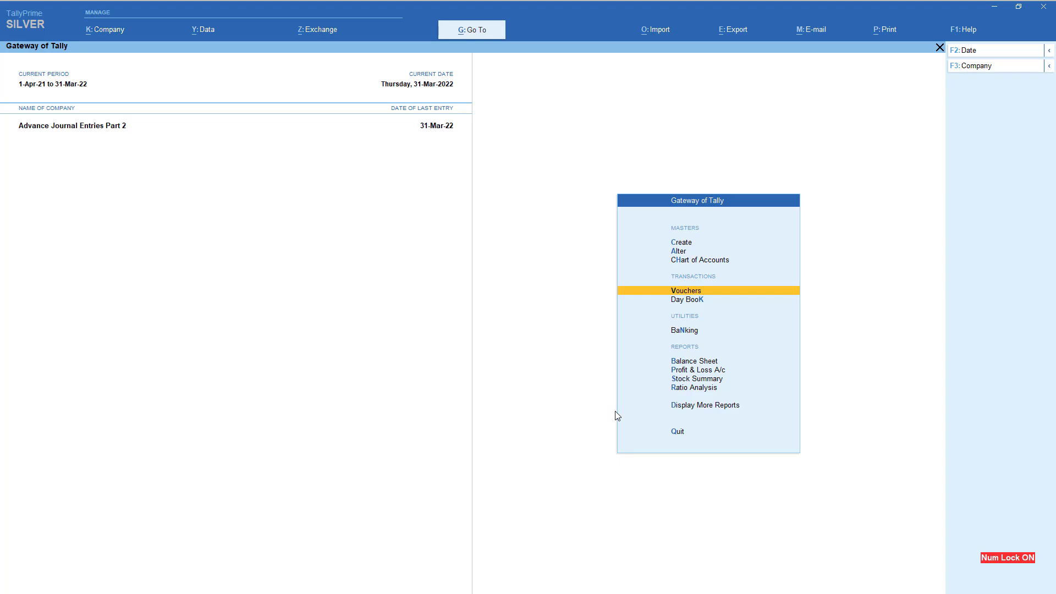
{"action": "key", "text": "Escape"}
{"action": "key", "text": "Escape"}
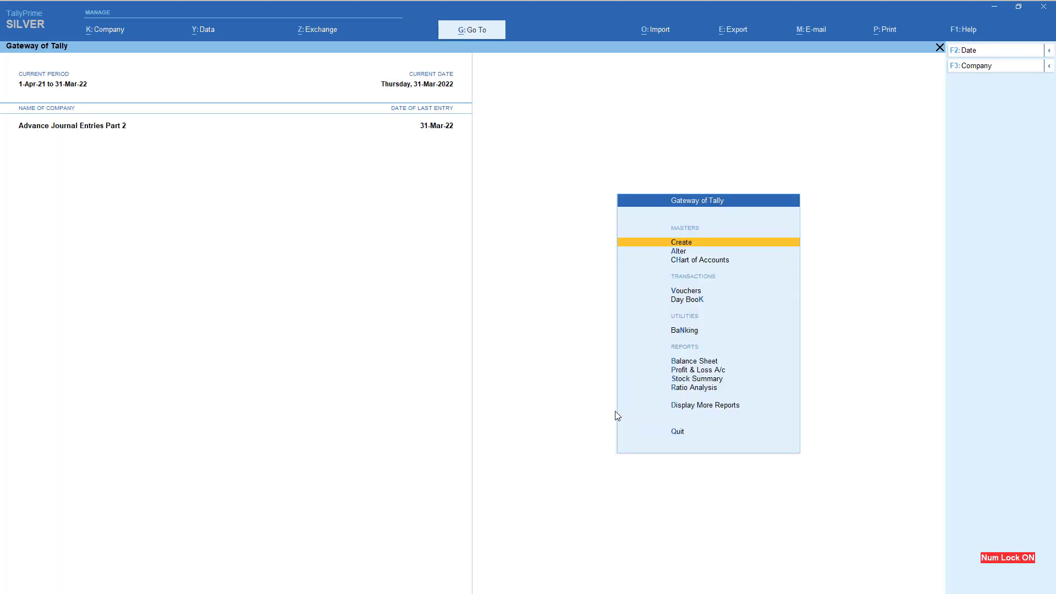
Change the current period to 1-4-2022 through 31-3-2023.
{"action": "key", "text": "alt+F2"}
{"action": "type", "text": "1.4."}
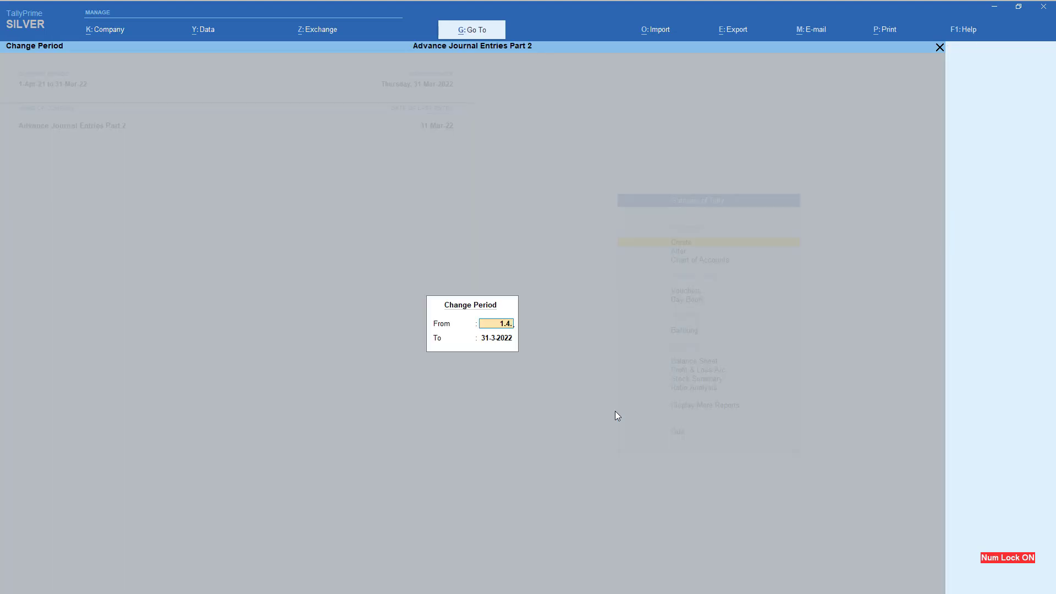
{"action": "type", "text": "2022"}
{"action": "key", "text": "Return"}
{"action": "type", "text": "31."}
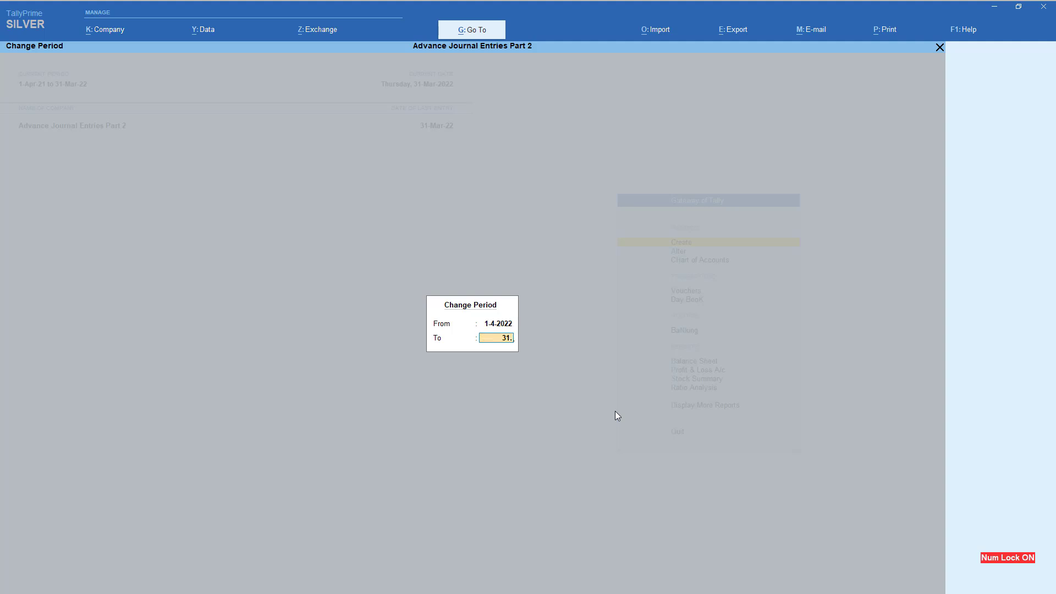
{"action": "type", "text": "3.2023"}
{"action": "key", "text": "Return"}
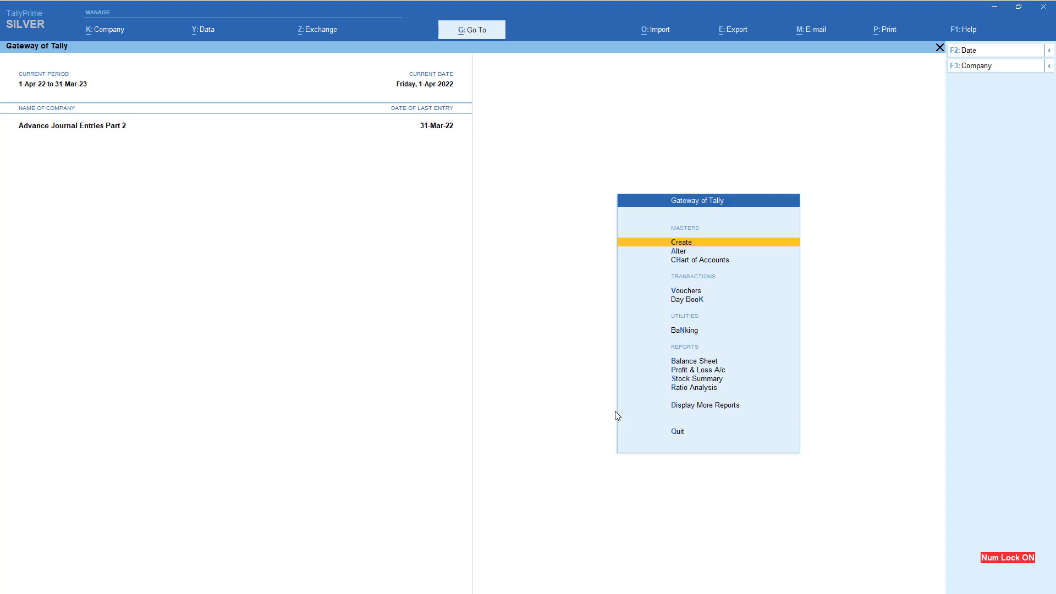
Start a payment voucher and set its date to 5-8-2022.
{"action": "key", "text": "v"}
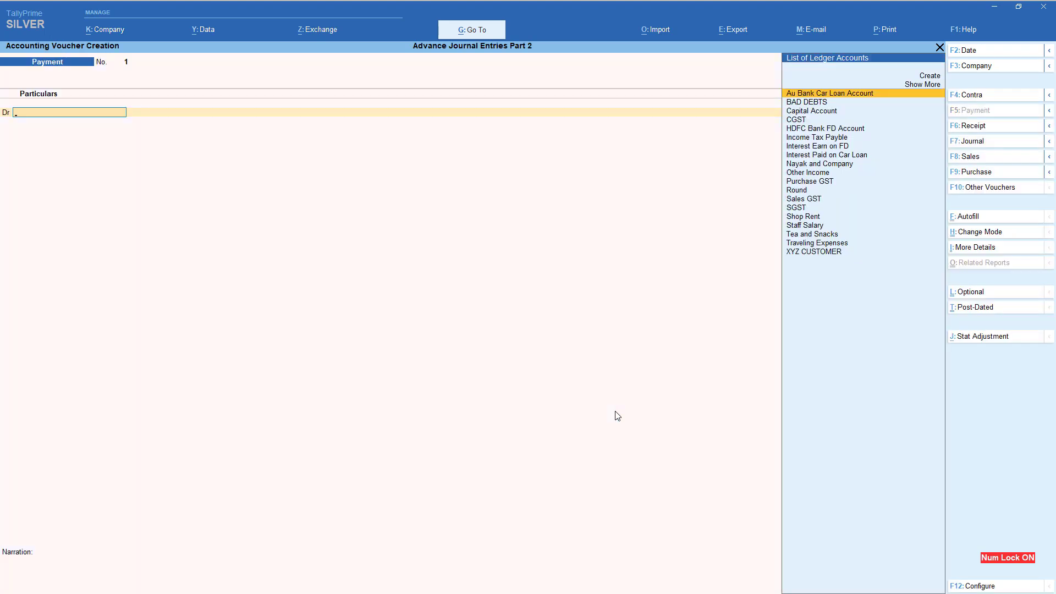
{"action": "key", "text": "F2"}
{"action": "key", "text": "BackSpace"}
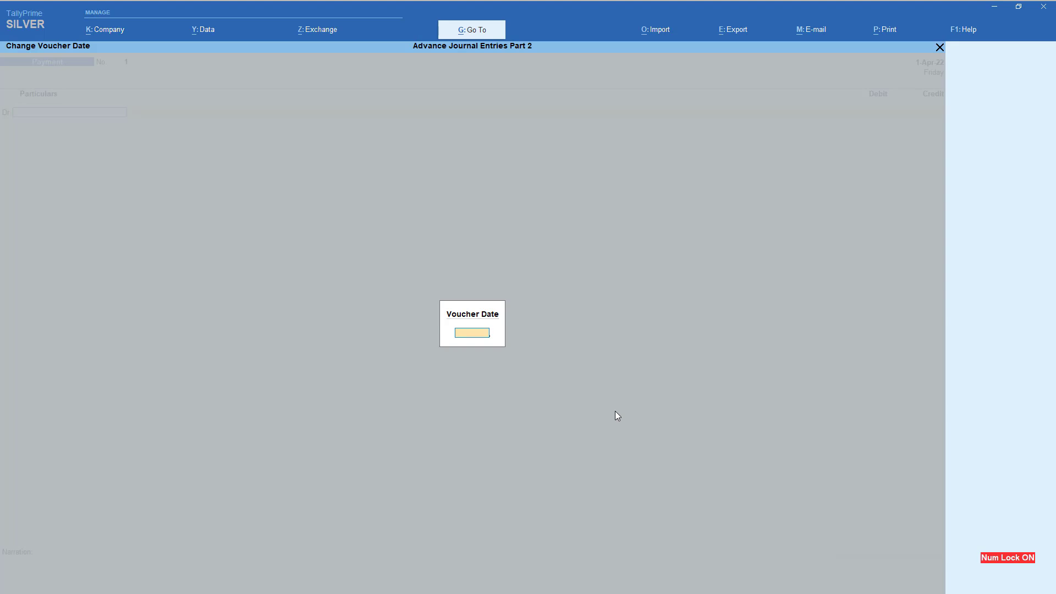
{"action": "key", "text": "Escape"}
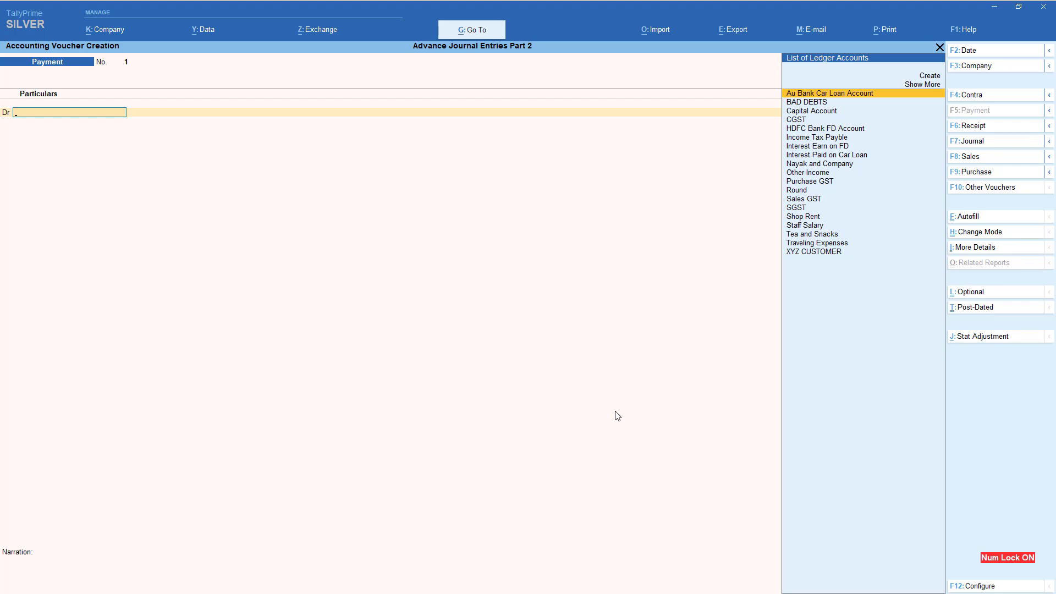
{"action": "key", "text": "F2"}
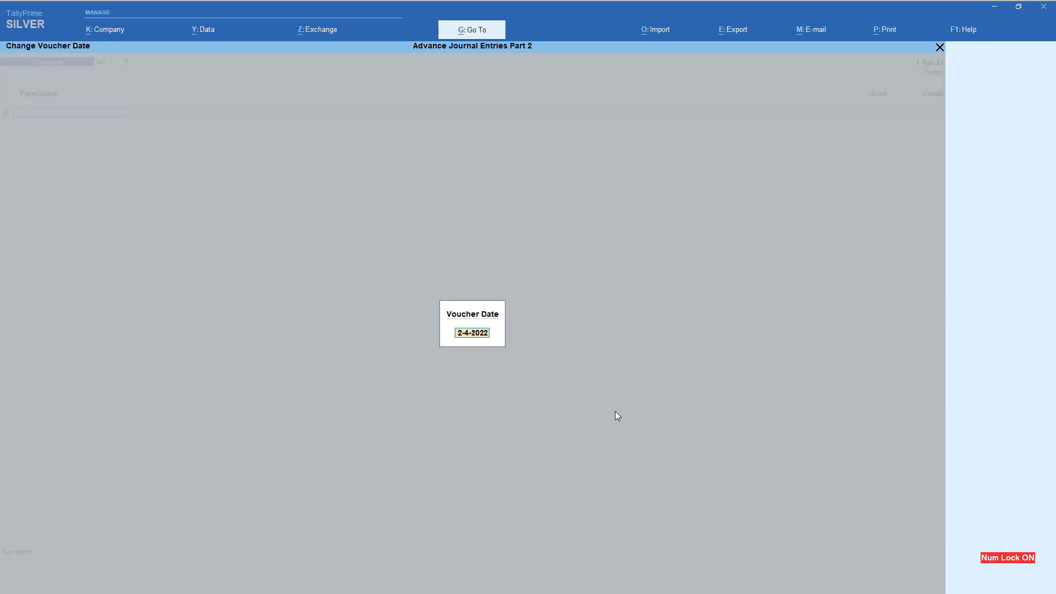
{"action": "key", "text": "BackSpace"}
{"action": "type", "text": "5.8.2022"}
{"action": "key", "text": "Return"}
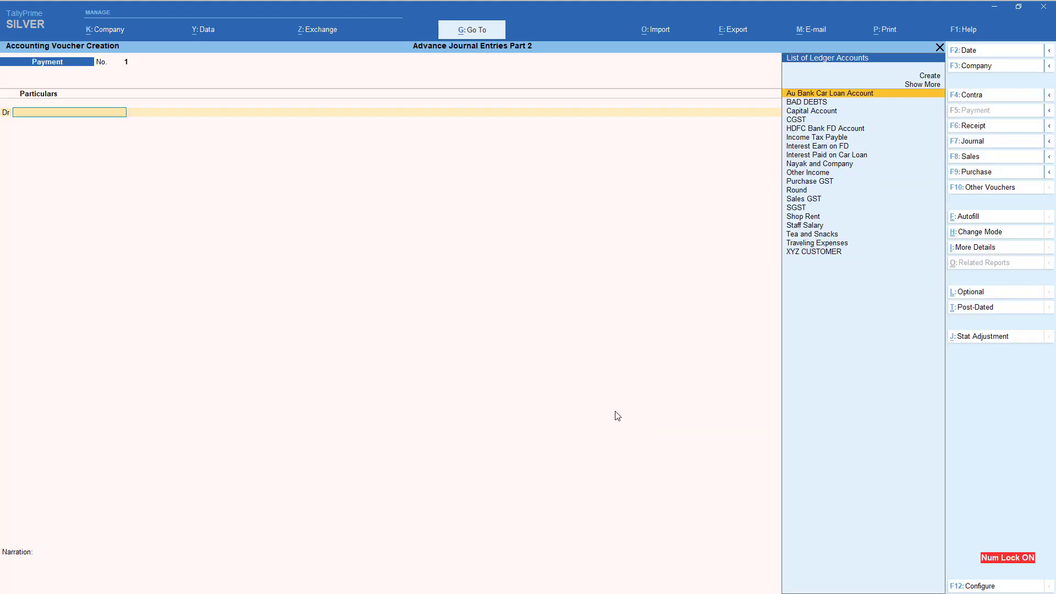
Debit 15000 to Income Tax Payble in the payment voucher.
{"action": "type", "text": "Inc"}
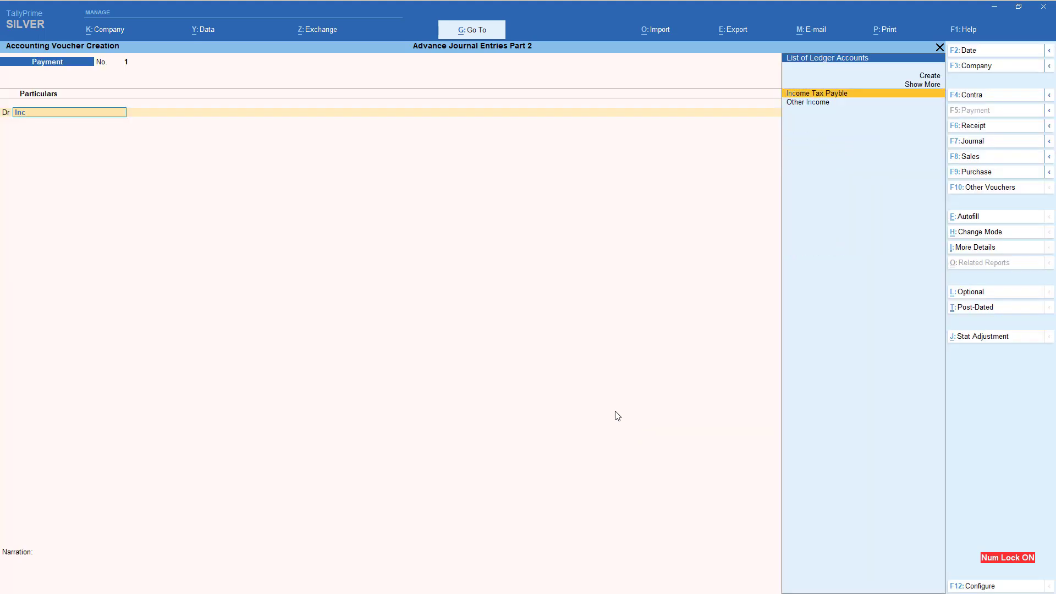
{"action": "key", "text": "Return"}
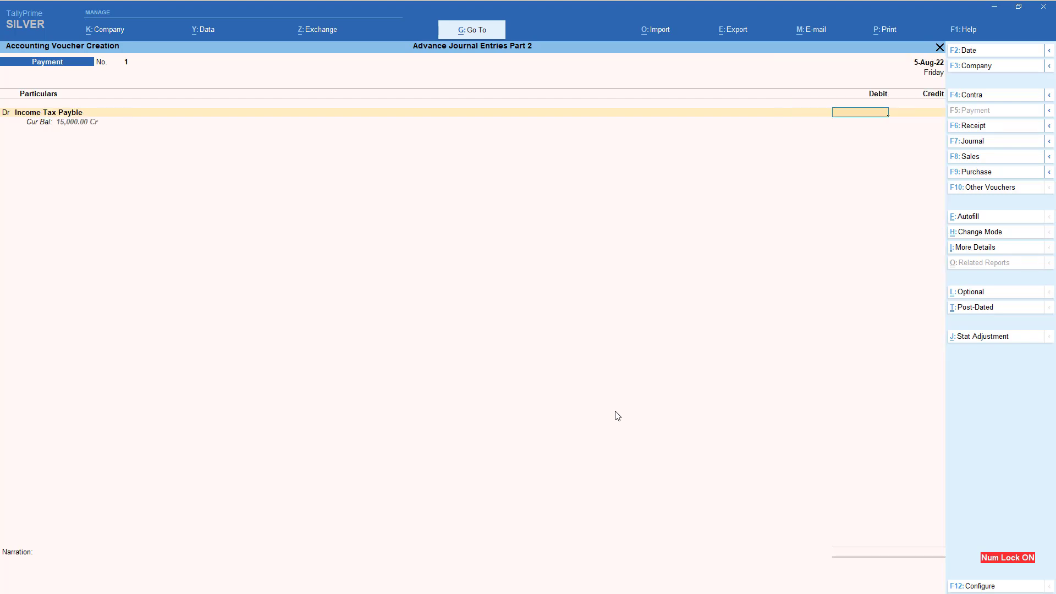
{"action": "type", "text": "15000"}
{"action": "key", "text": "Return"}
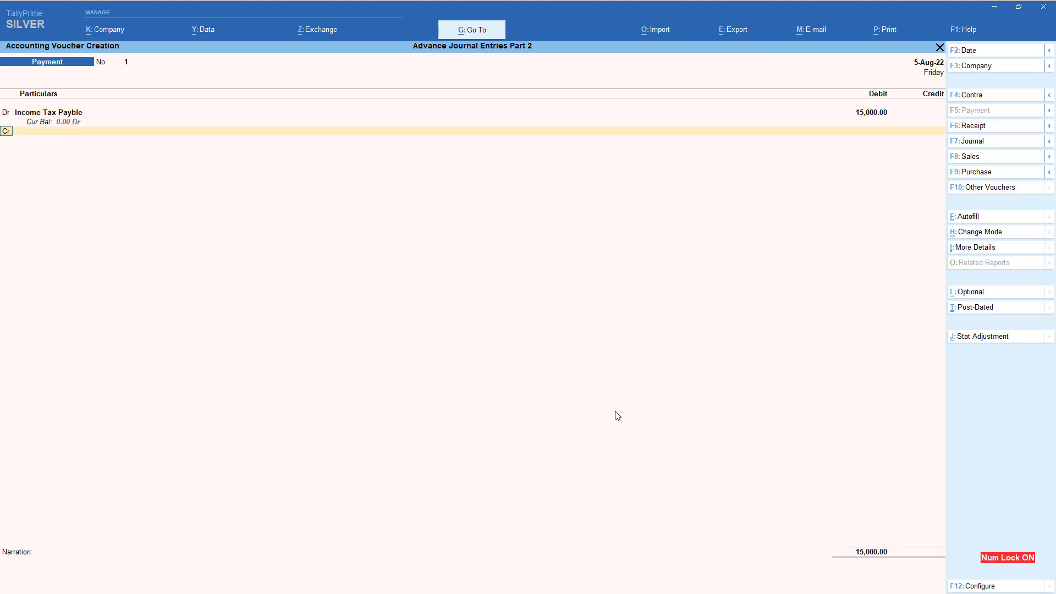
Credit 15,000 to ICICI Bank Saving Account and save the payment voucher without a narration.
{"action": "type", "text": "Hdf"}
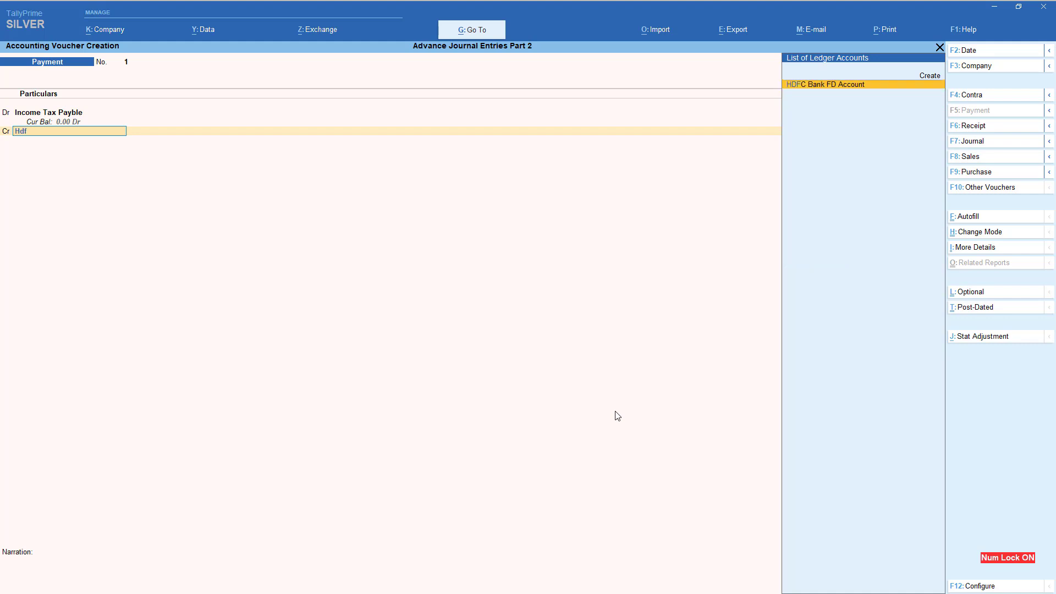
{"action": "key", "text": "BackSpace"}
{"action": "key", "text": "BackSpace"}
{"action": "key", "text": "BackSpace"}
{"action": "key", "text": "Return"}
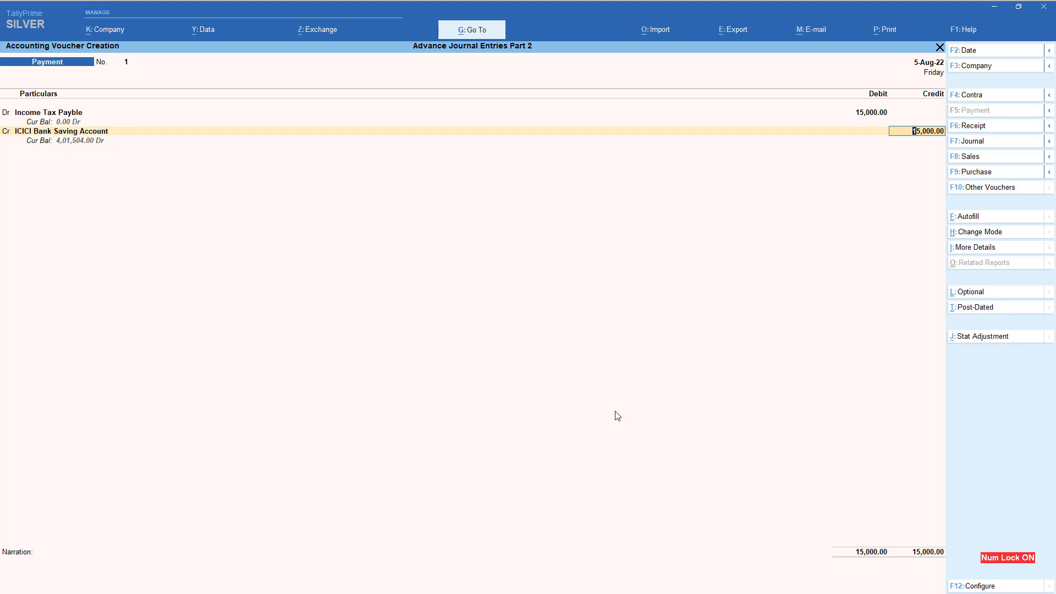
{"action": "key", "text": "Return"}
{"action": "key", "text": "ctrl+a"}
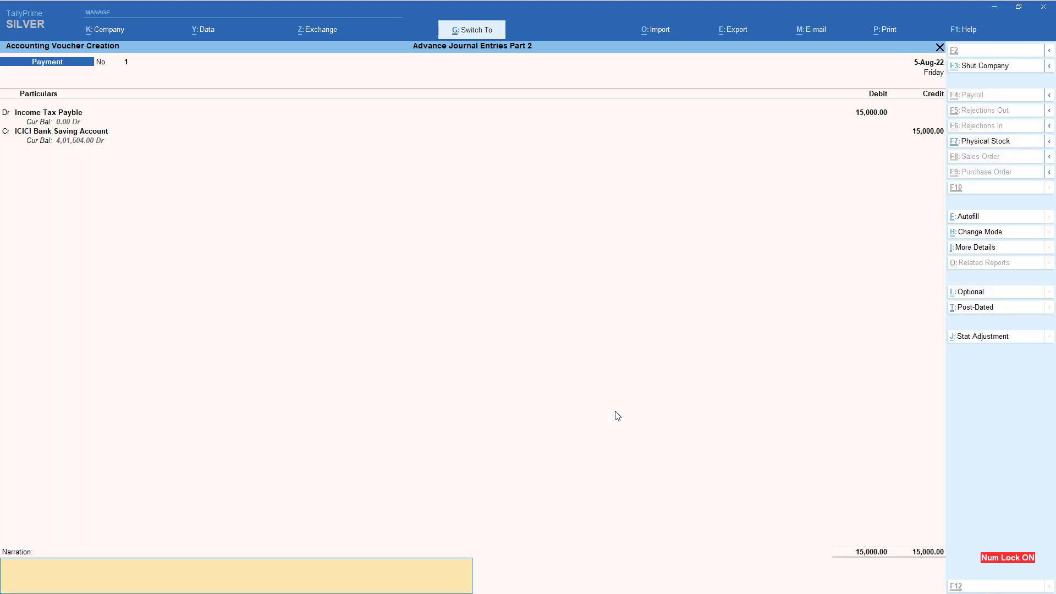
{"action": "key", "text": "ctrl+a"}
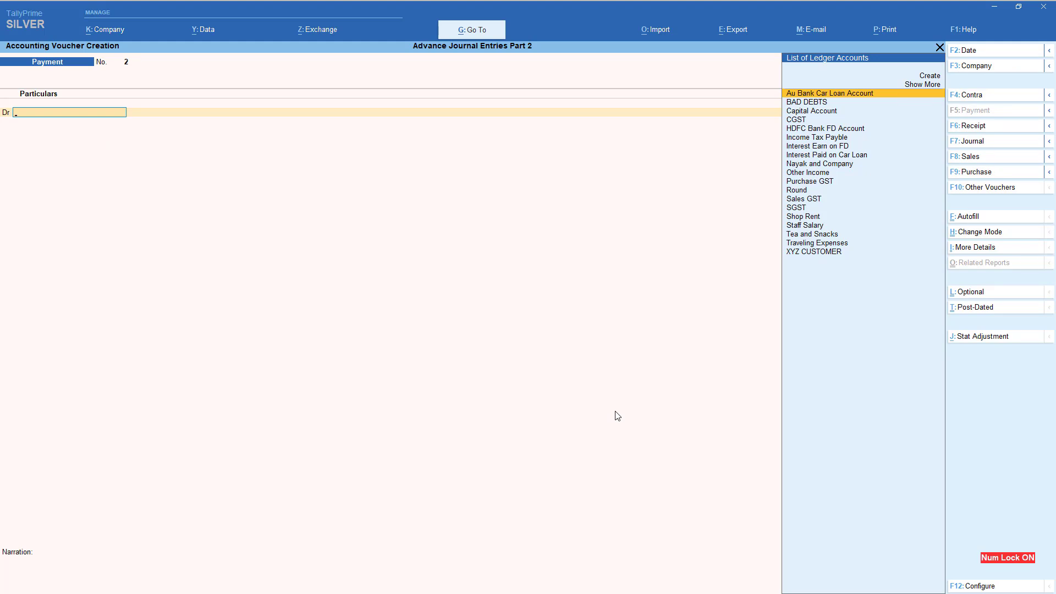
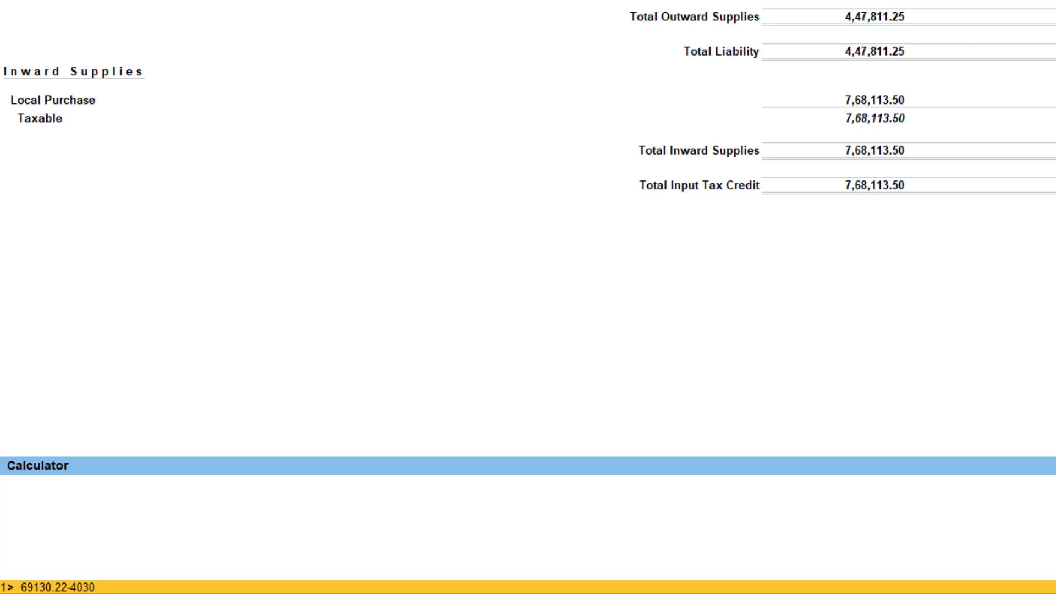
Calculate 69130.22-40303.01 in the built-in calculator and close it.
{"action": "type", "text": ".01"}
{"action": "key", "text": "Return"}
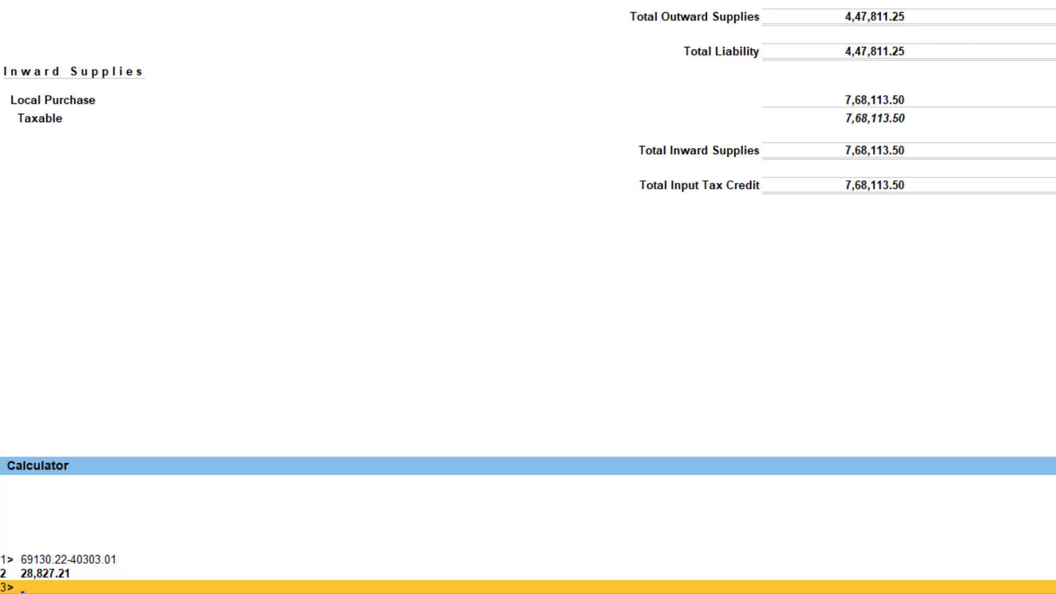
{"action": "key", "text": "Escape"}
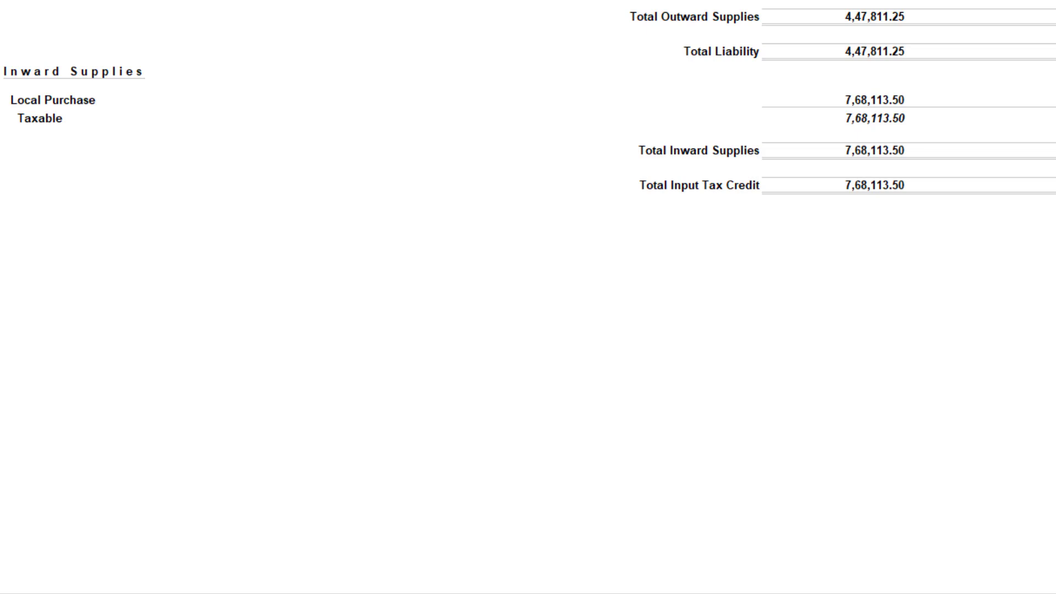
Open the Balance Sheet and set its period from 1-4-2021 to 30-4-2021.
{"action": "key", "text": "Escape"}
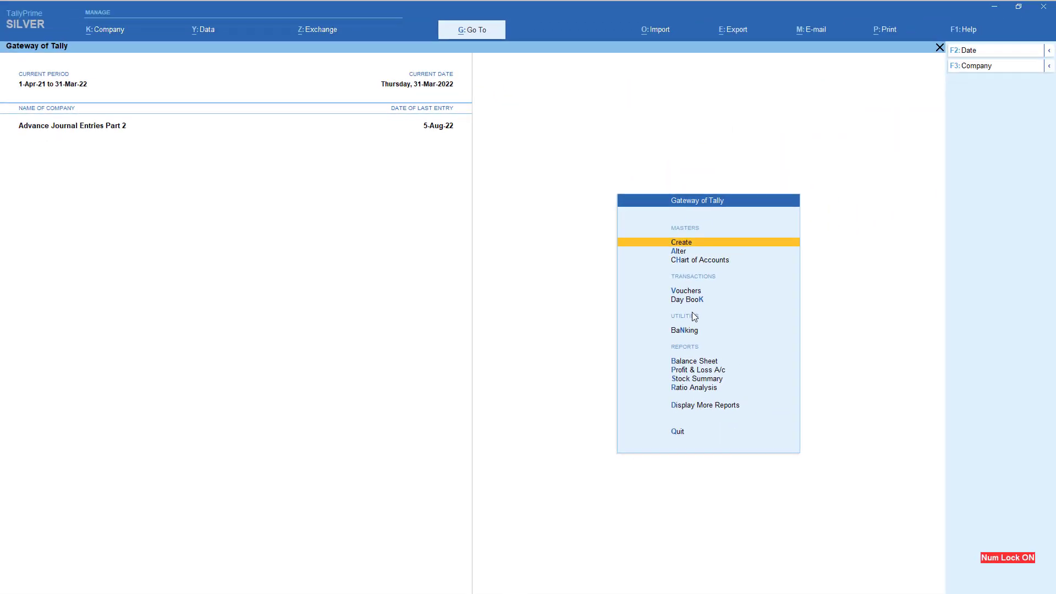
{"action": "key", "text": "b"}
{"action": "key", "text": "F2"}
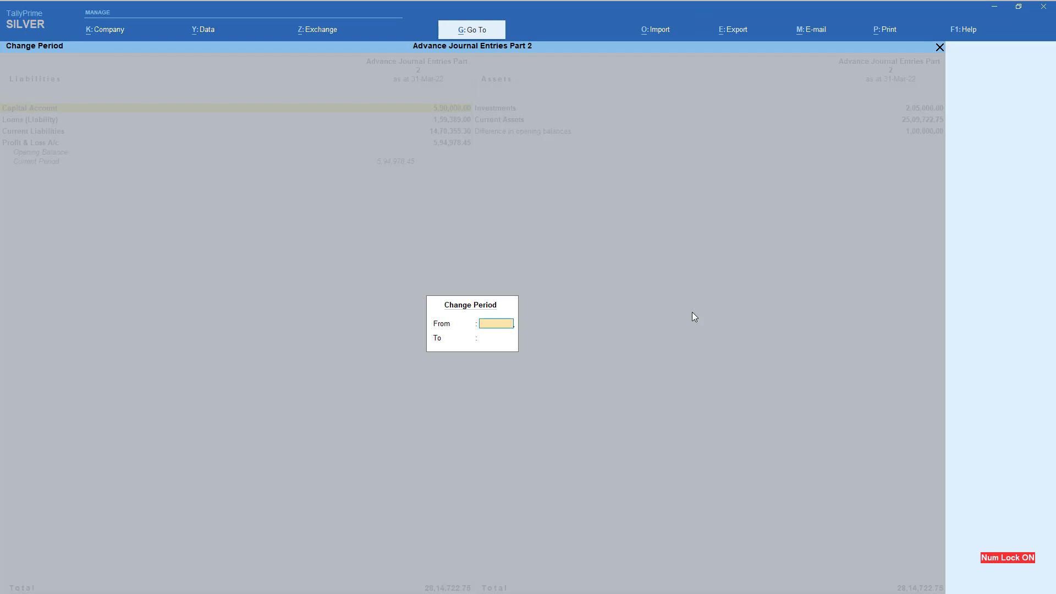
{"action": "key", "text": "Escape"}
{"action": "key", "text": "alt+F2"}
{"action": "type", "text": "1.4.2021"}
{"action": "key", "text": "Return"}
{"action": "type", "text": "30.4.20"}
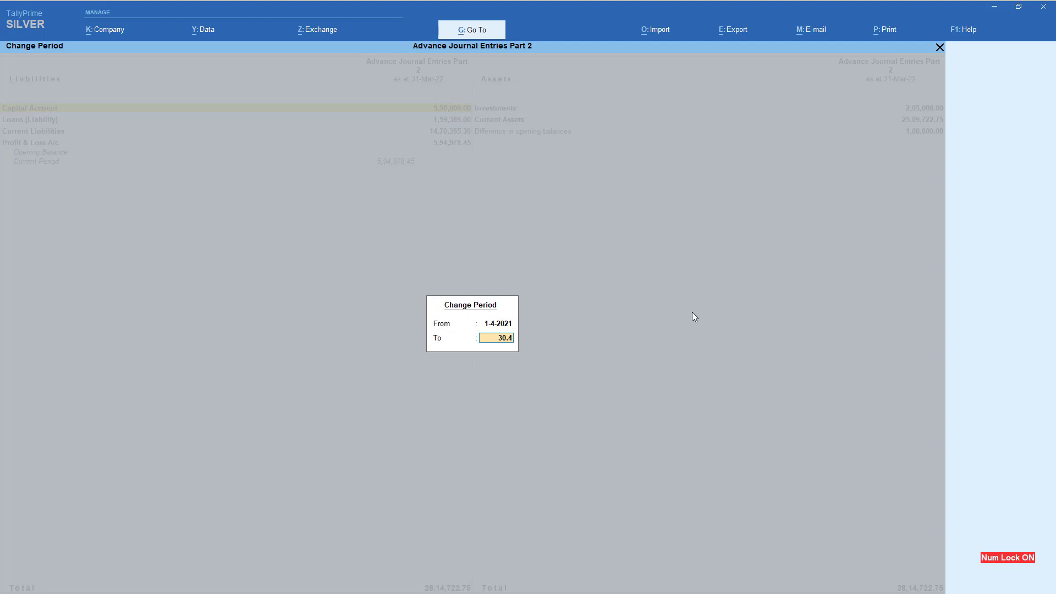
{"action": "type", "text": "21"}
{"action": "key", "text": "Return"}
Expand the Balance Sheet to detailed view, check the closing balances under Duties & Taxes, and return to the Gateway of Tally.
{"action": "key", "text": "alt+F5"}
{"action": "key", "text": "Down"}
{"action": "key", "text": "Down"}
{"action": "key", "text": "Down"}
{"action": "key", "text": "Down"}
{"action": "key", "text": "Down"}
{"action": "key", "text": "Down"}
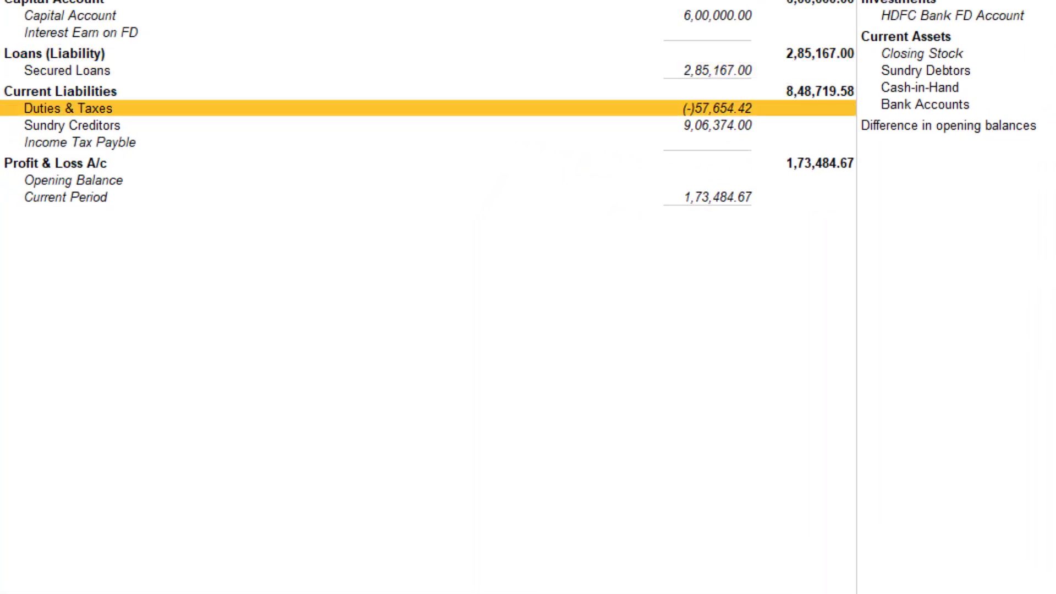
{"action": "key", "text": "Return"}
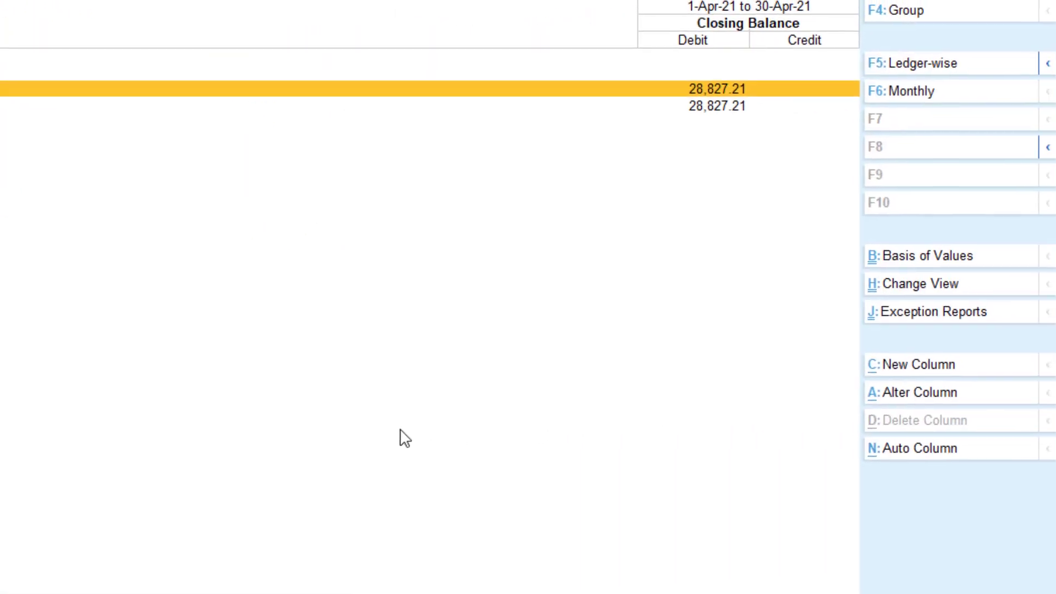
{"action": "left_click", "coordinate": [717, 107]}
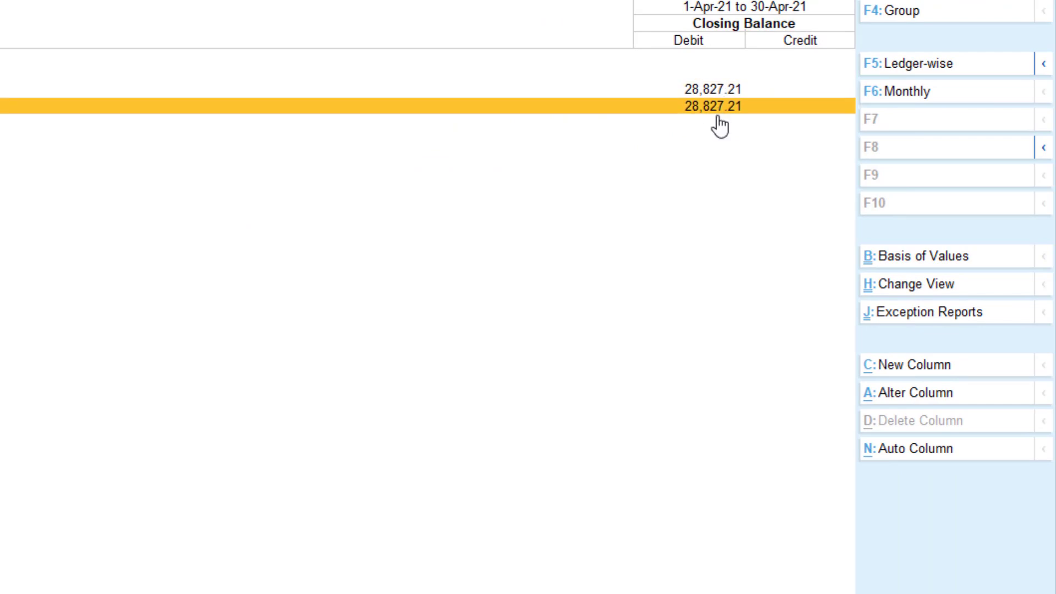
{"action": "left_click", "coordinate": [731, 89]}
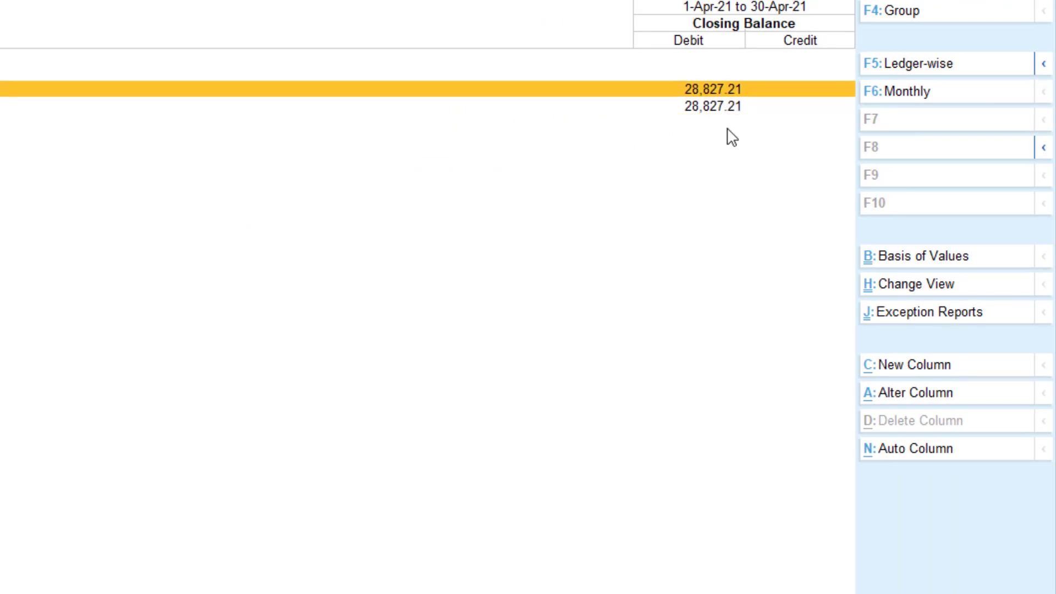
{"action": "key", "text": "Escape"}
{"action": "key", "text": "Escape"}
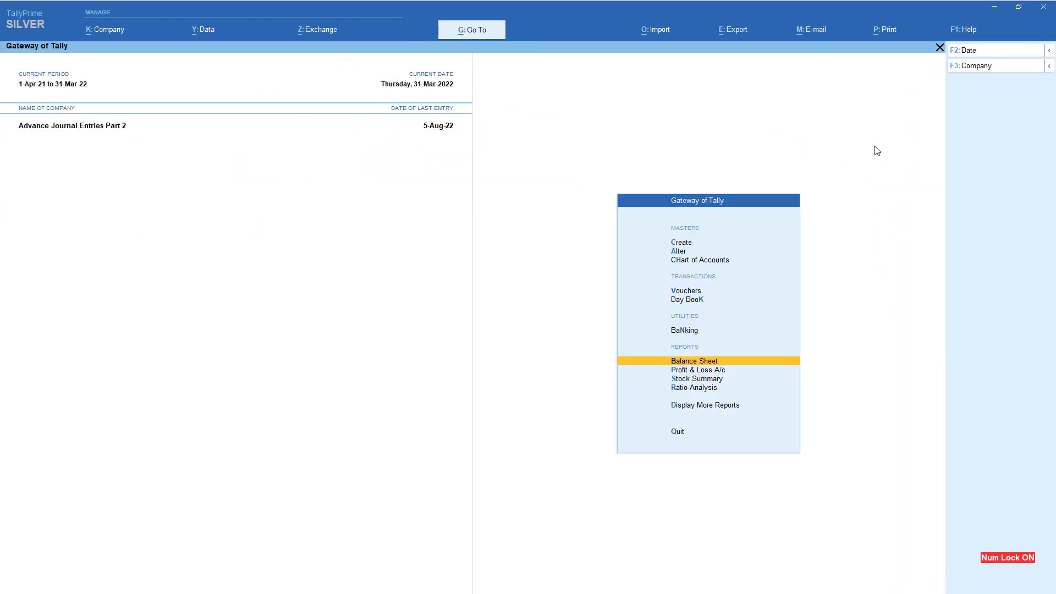
{"action": "key", "text": "Escape"}
{"action": "key", "text": "n"}
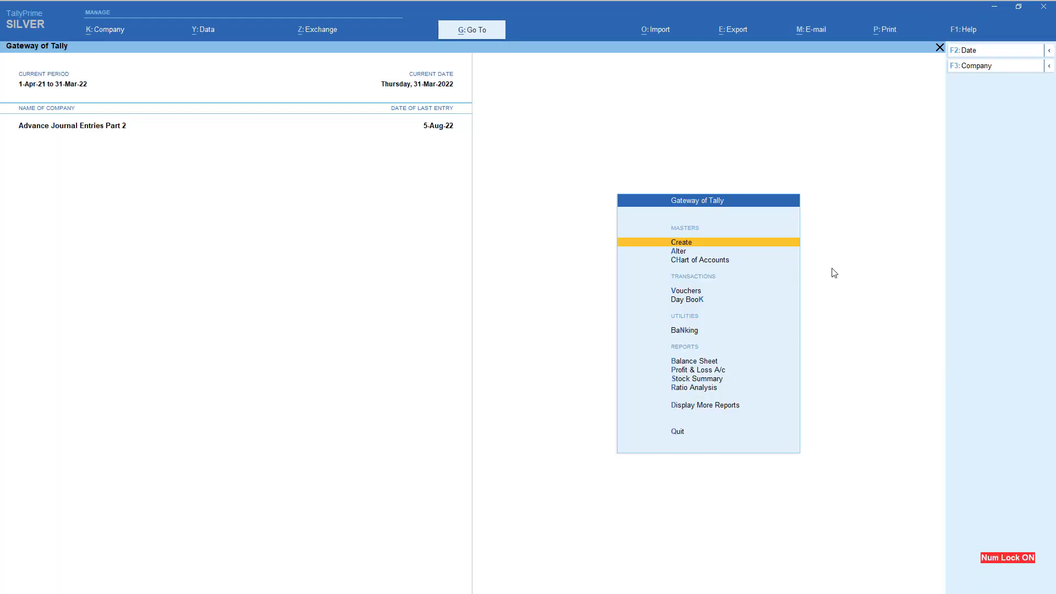
Start a journal voucher and set its date to 30-4-2021.
{"action": "key", "text": "v"}
{"action": "key", "text": "F7"}
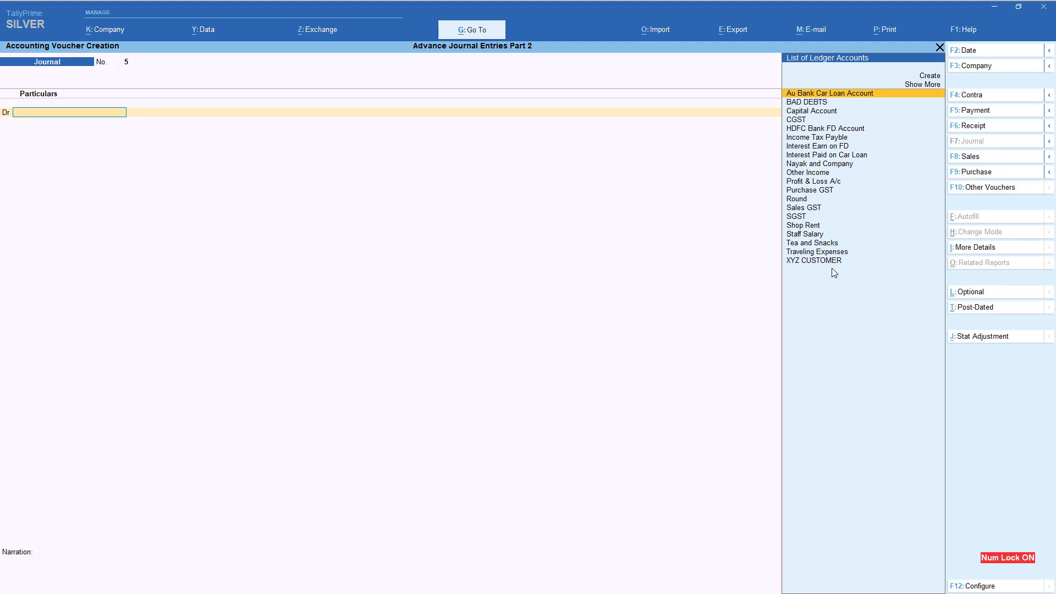
{"action": "key", "text": "F2"}
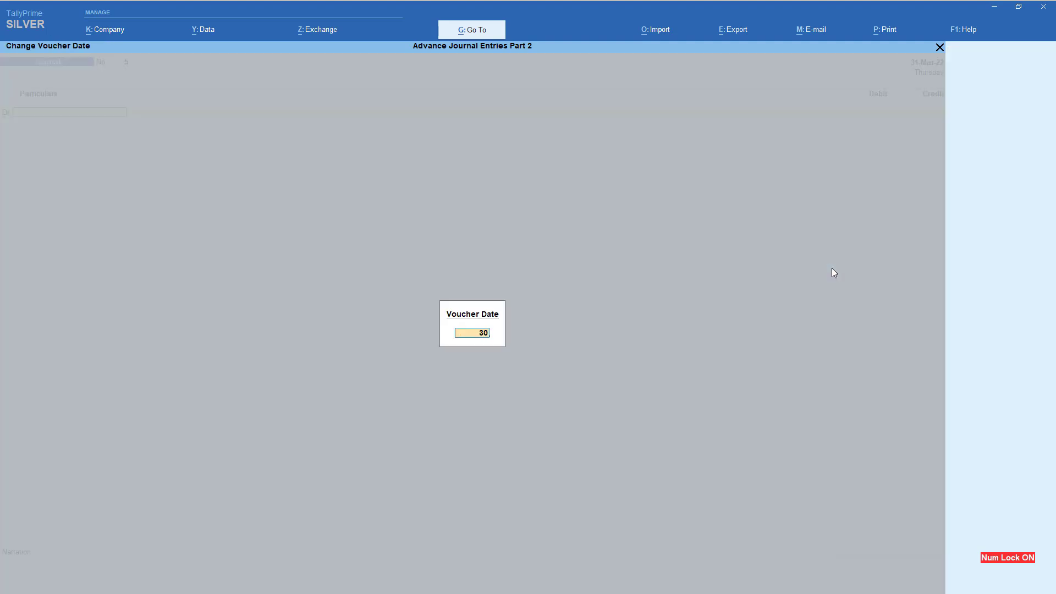
{"action": "type", "text": "30.4.20"}
{"action": "type", "text": "22"}
{"action": "key", "text": "Return"}
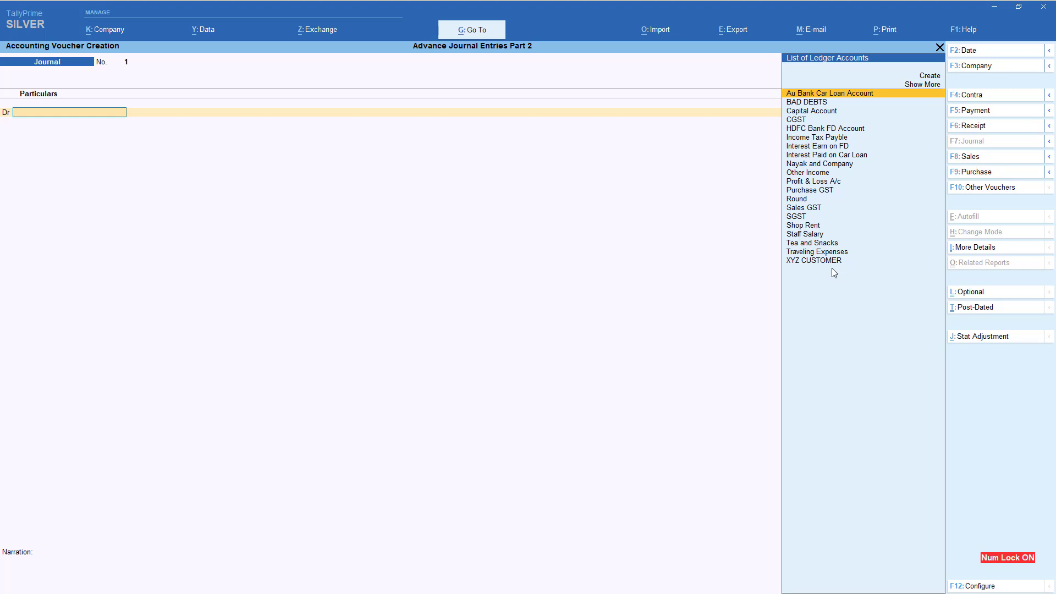
Create the ledger SGST Receivables under Deposits (Asset) from the voucher's first debit line.
{"action": "key", "text": "alt+c"}
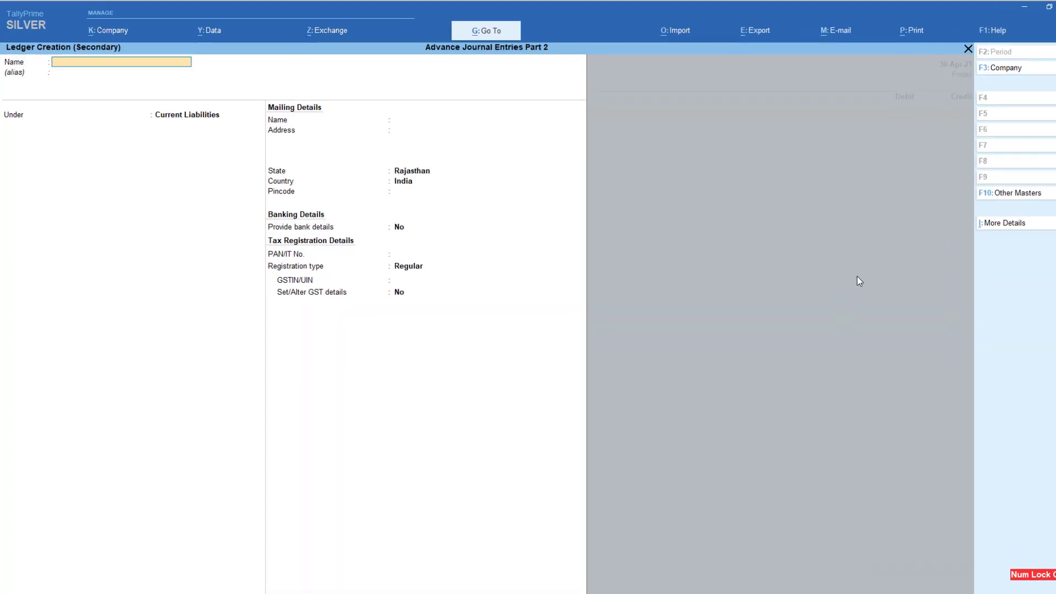
{"action": "type", "text": "SGT"}
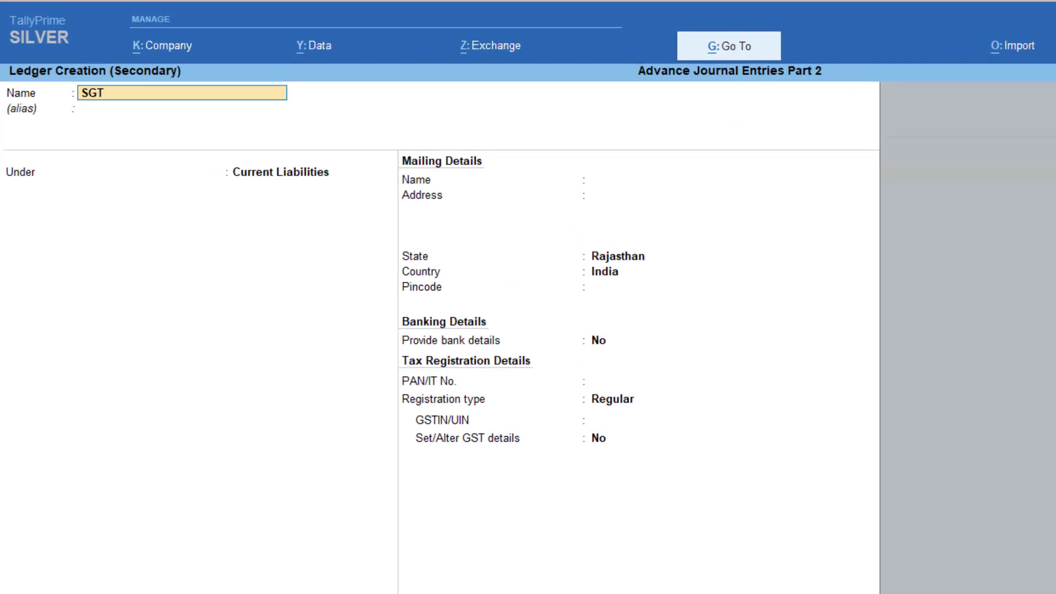
{"action": "key", "text": "BackSpace"}
{"action": "type", "text": "ST Receivables"}
{"action": "key", "text": "Return"}
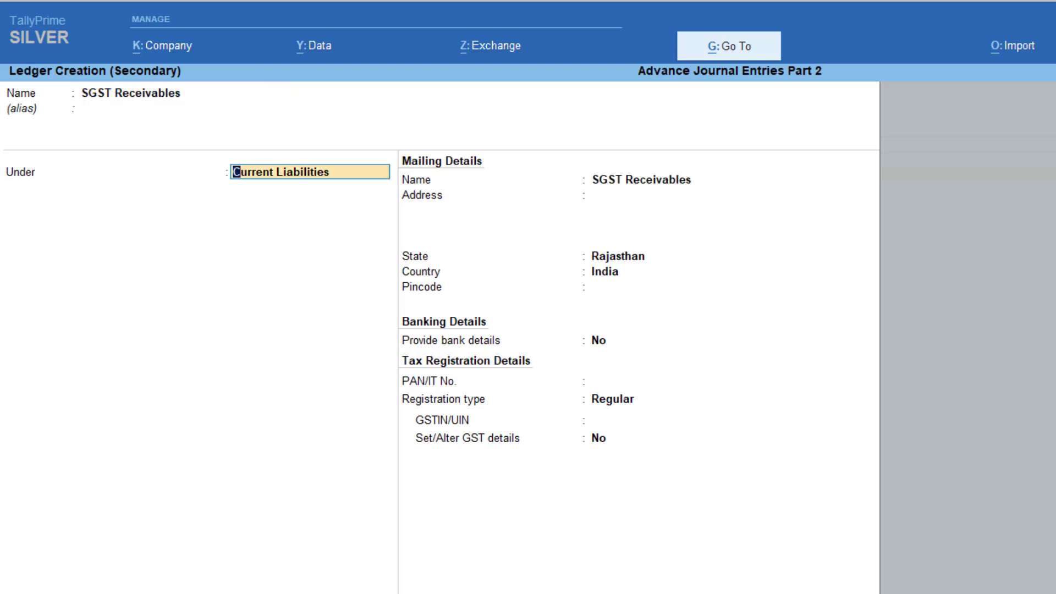
{"action": "type", "text": "Cu"}
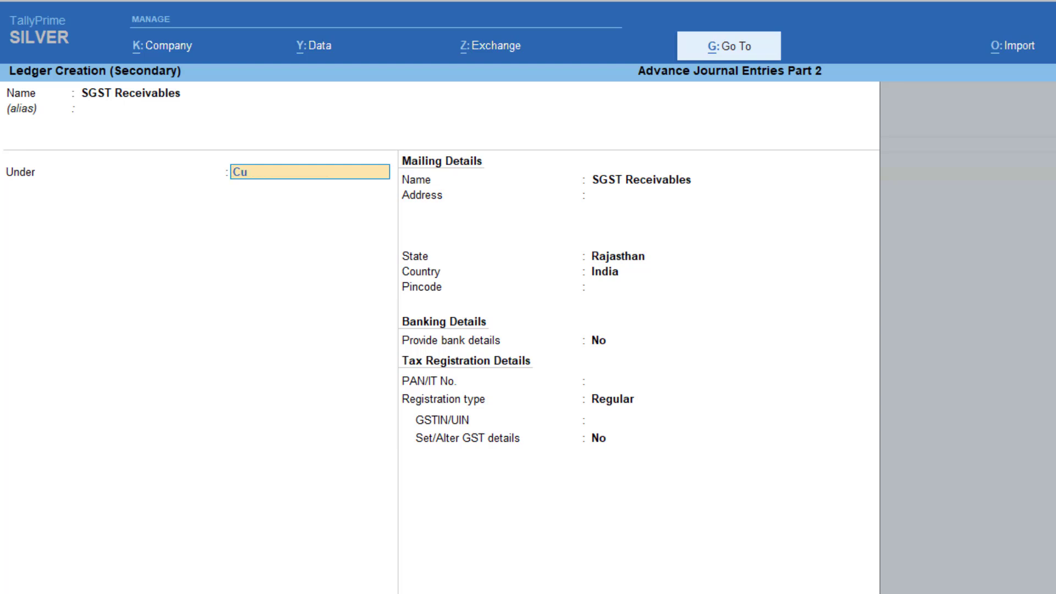
{"action": "key", "text": "BackSpace"}
{"action": "key", "text": "BackSpace"}
{"action": "type", "text": "Depo"}
{"action": "key", "text": "Return"}
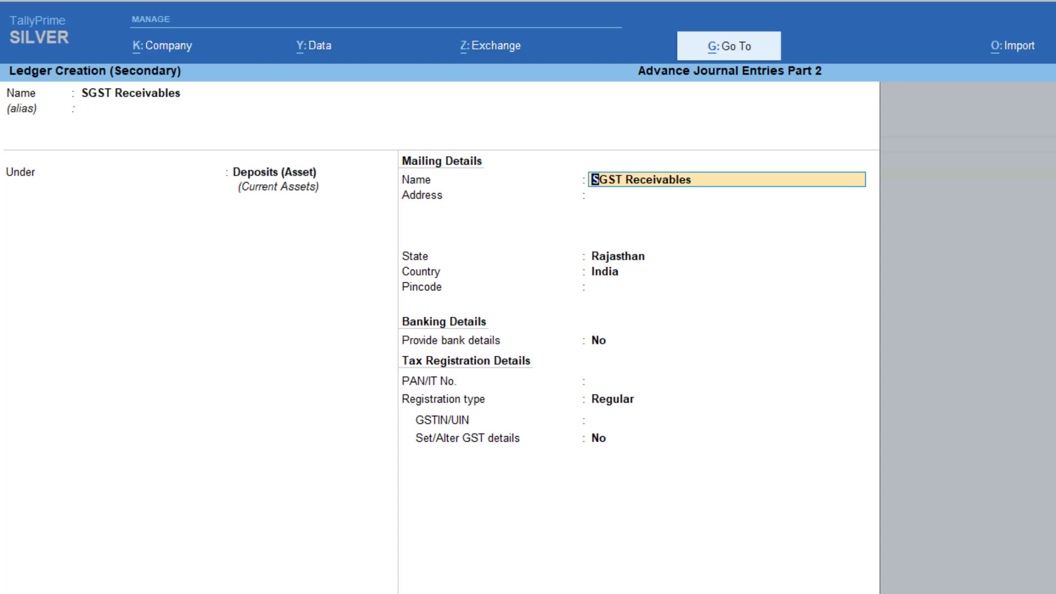
{"action": "key", "text": "Return"}
{"action": "key", "text": "ctrl+a"}
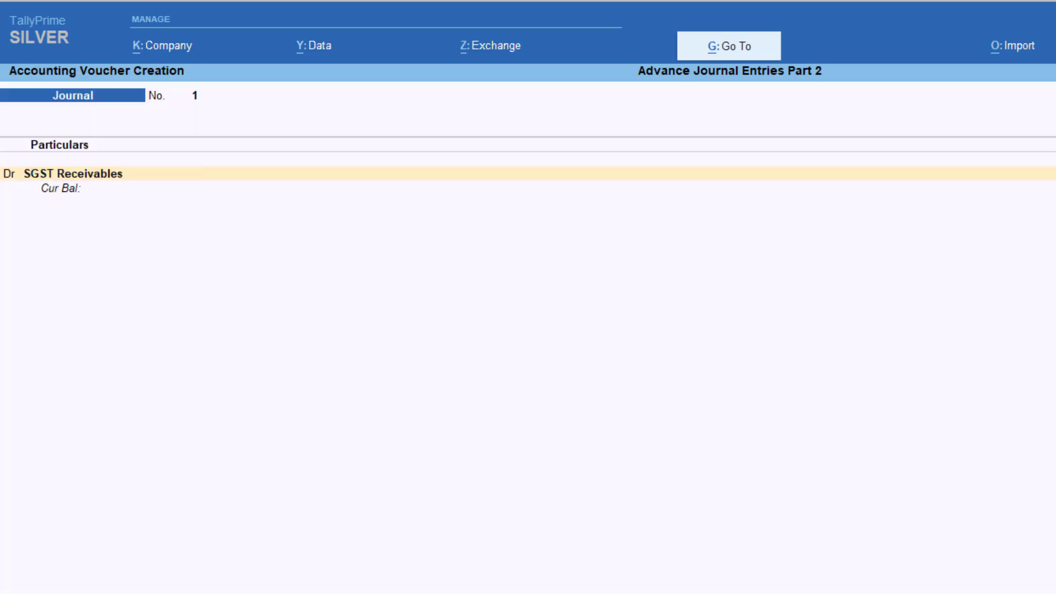
Debit 28827.21 to SGST Receivables in the journal voucher.
{"action": "key", "text": "ctrl+n"}
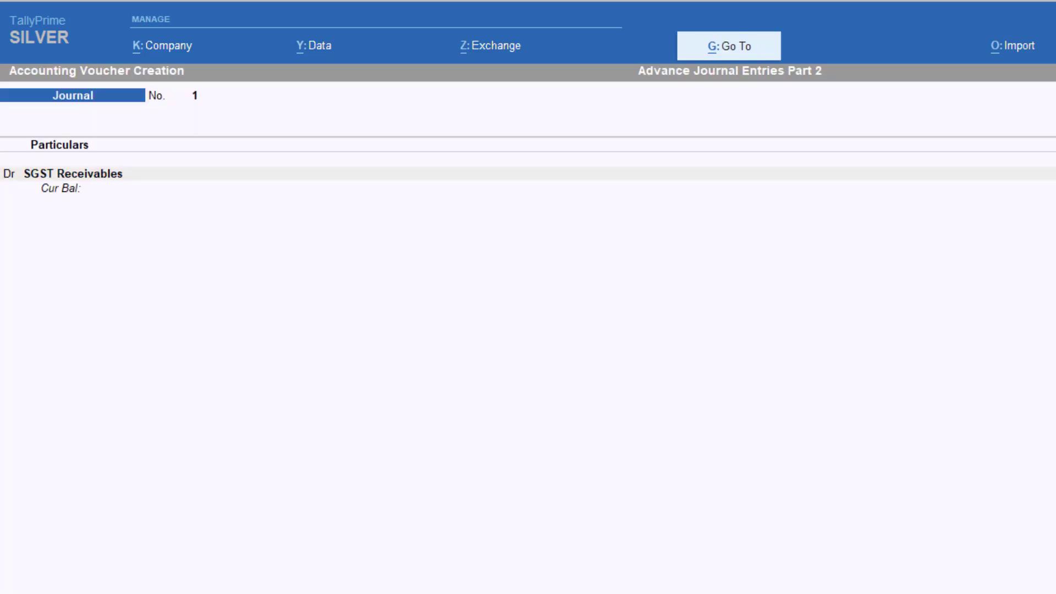
{"action": "key", "text": "ctrl+n"}
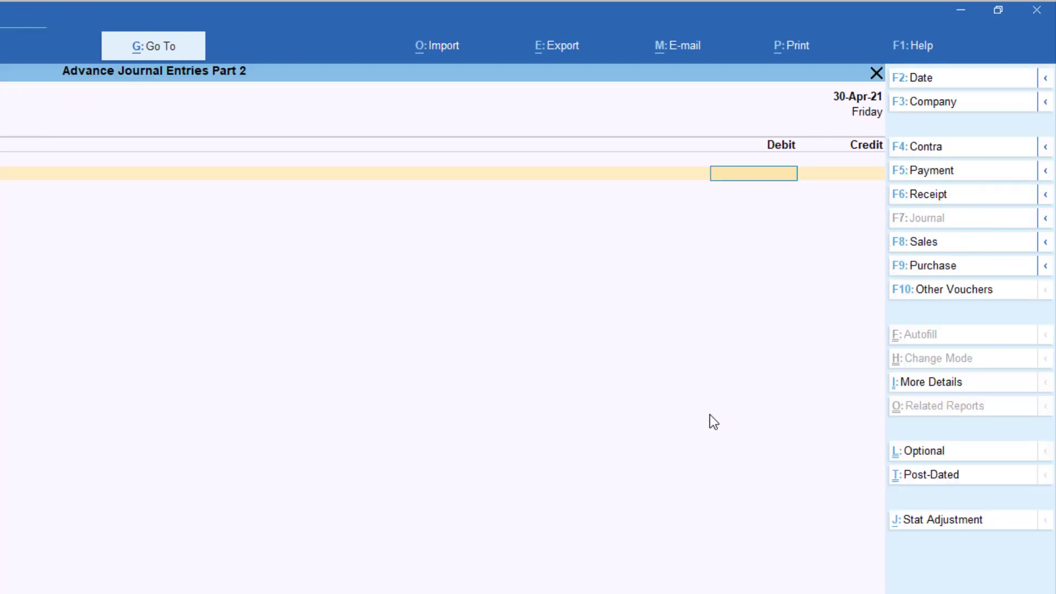
{"action": "type", "text": "28827.21"}
{"action": "key", "text": "Return"}
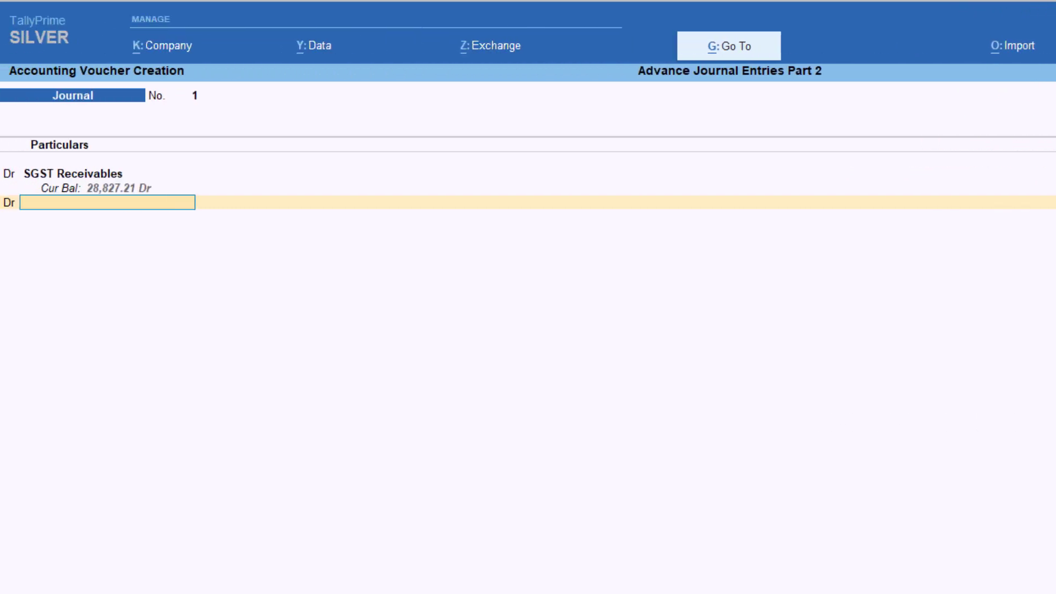
Create the ledger CGST Receivables under Deposits (Asset) from the second debit line.
{"action": "key", "text": "alt+c"}
{"action": "type", "text": "CGST"}
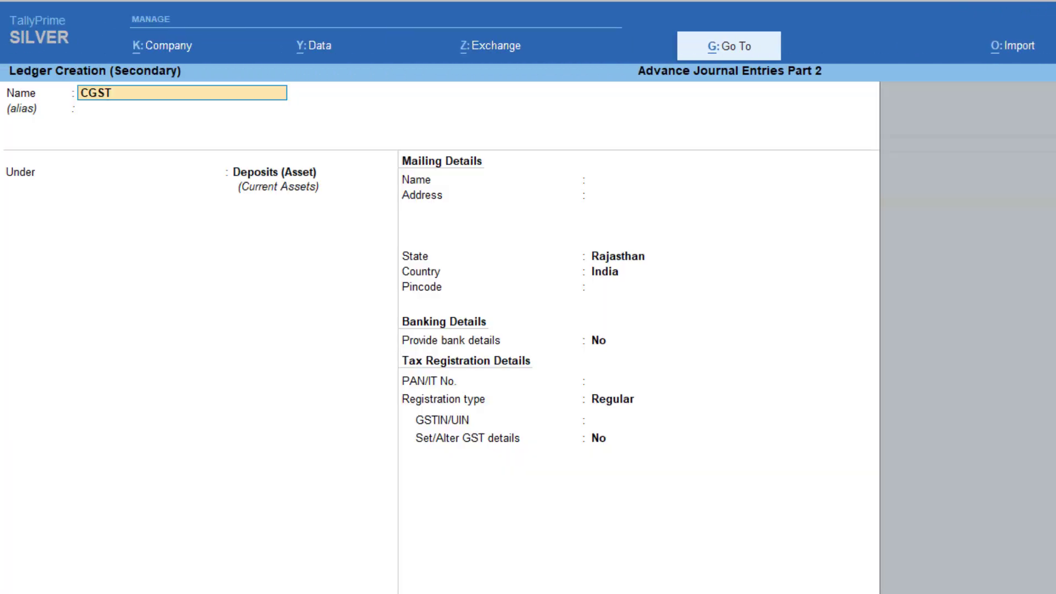
{"action": "type", "text": " Receivables"}
{"action": "key", "text": "Return"}
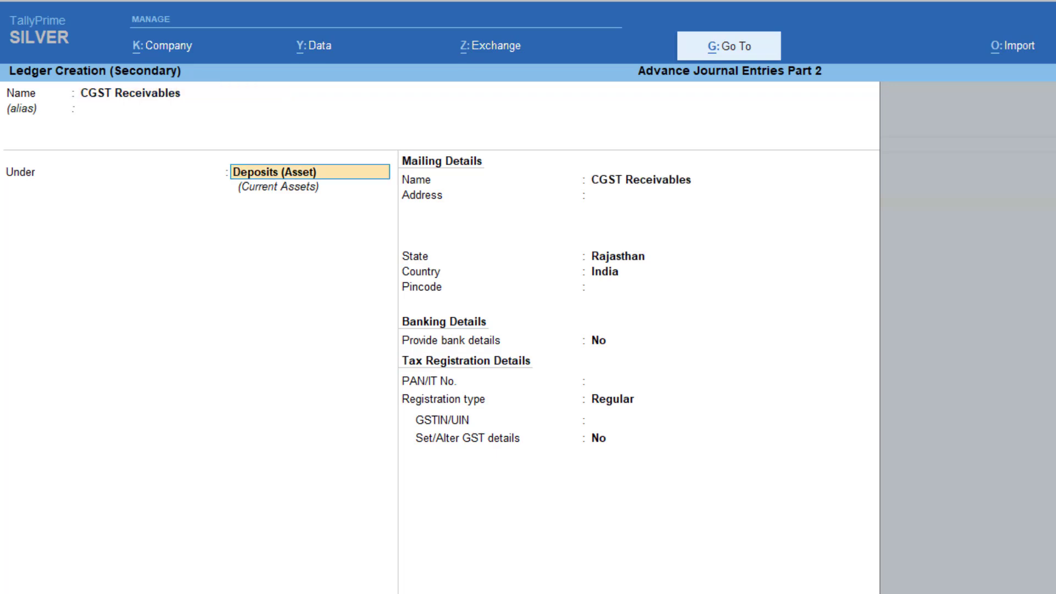
{"action": "key", "text": "Return"}
{"action": "key", "text": "Return"}
{"action": "key", "text": "Return"}
{"action": "key", "text": "Return"}
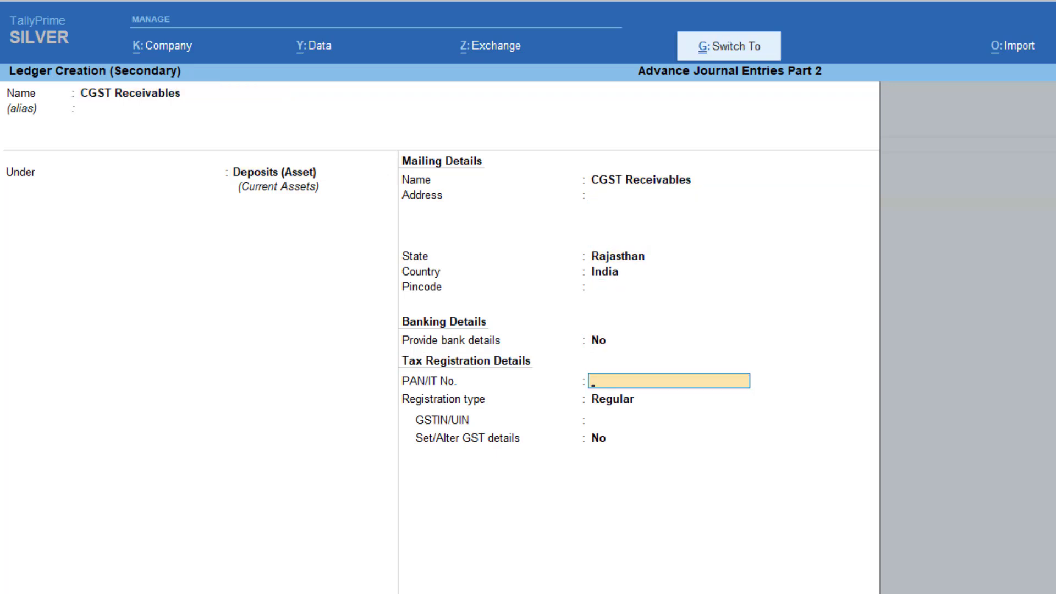
{"action": "key", "text": "ctrl+g"}
Debit 28827.21 to CGST Receivables in the journal voucher.
{"action": "type", "text": "28,827.2"}
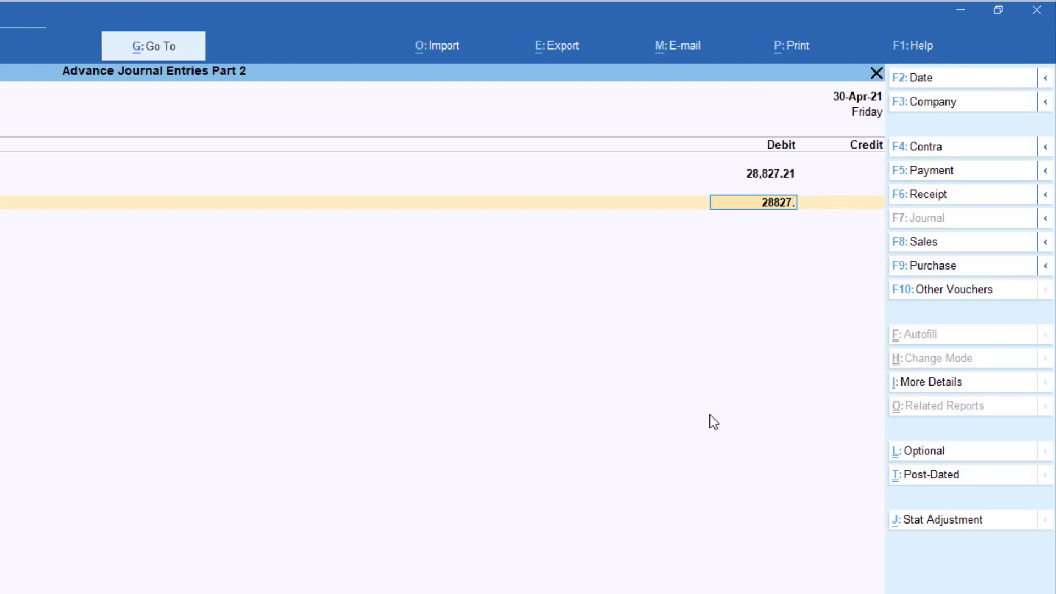
{"action": "type", "text": "1"}
{"action": "key", "text": "Return"}
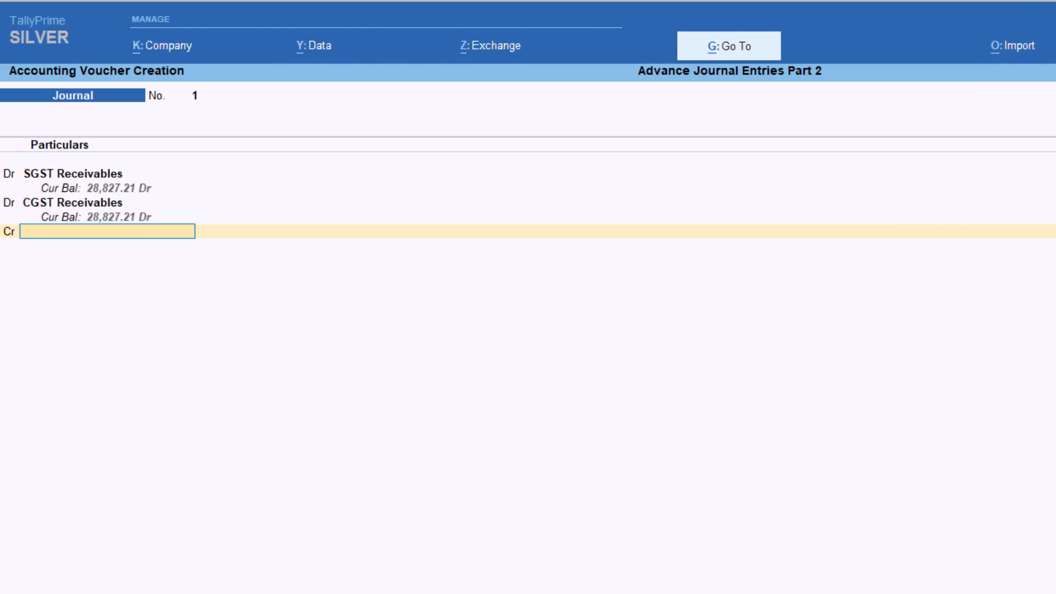
Credit 28,827.21 each to the SGST and CGST ledgers in the journal voucher.
{"action": "type", "text": "Sgs"}
{"action": "key", "text": "Return"}
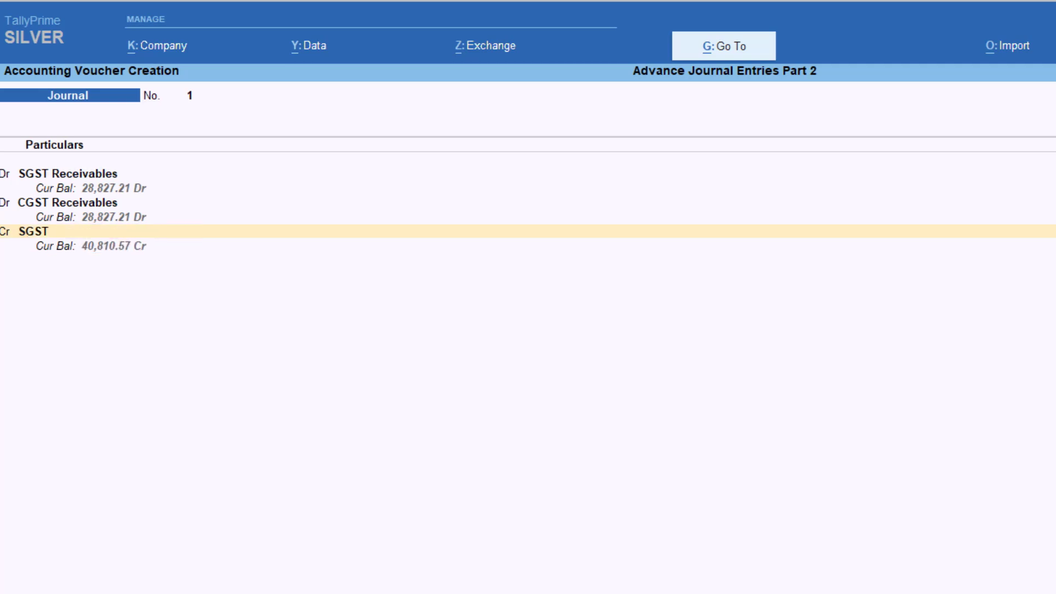
{"action": "key", "text": "Return"}
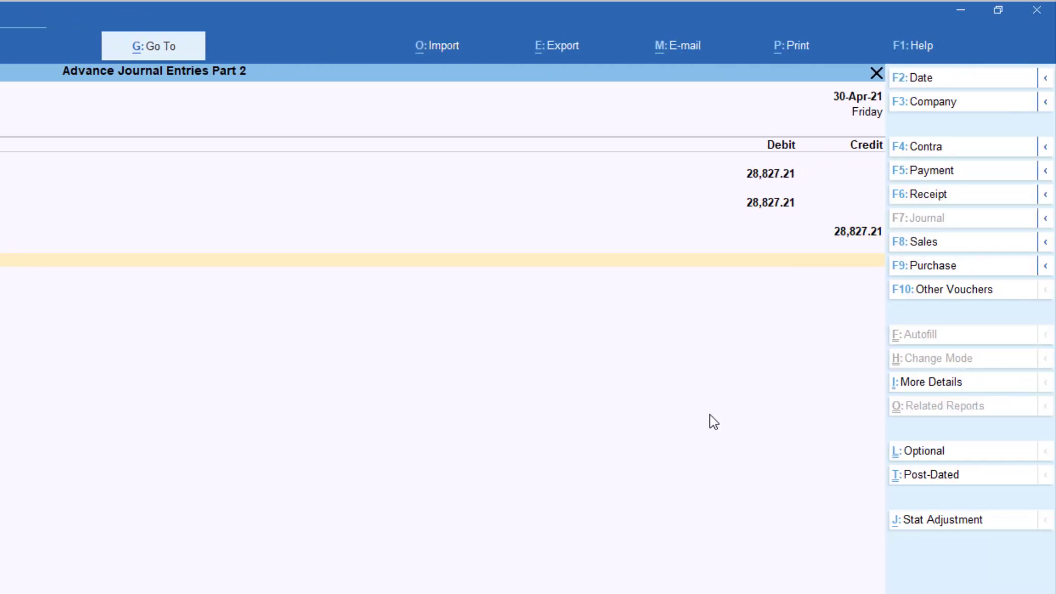
{"action": "type", "text": "cg"}
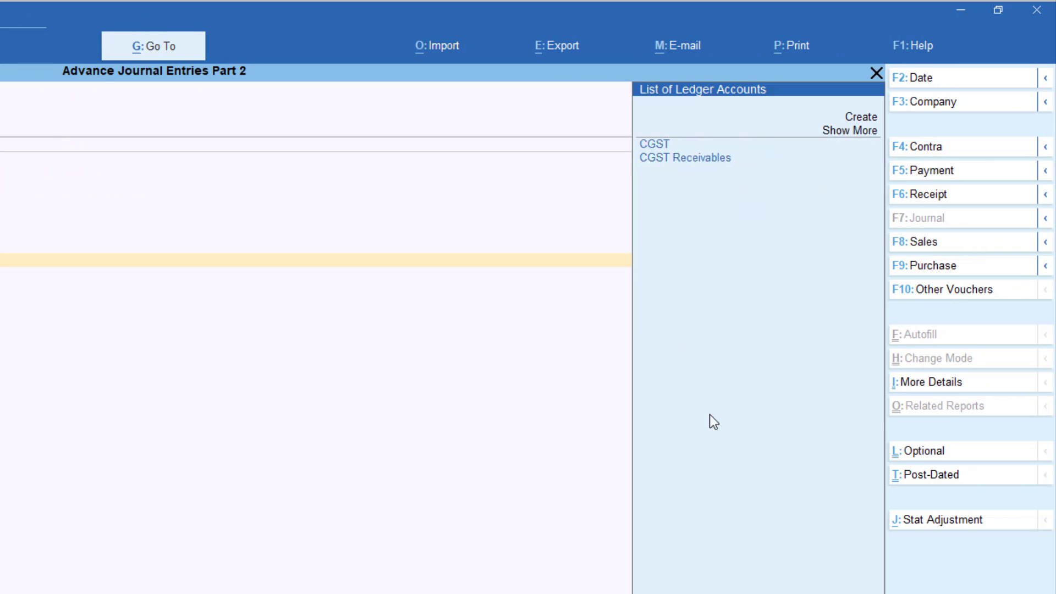
{"action": "key", "text": "Return"}
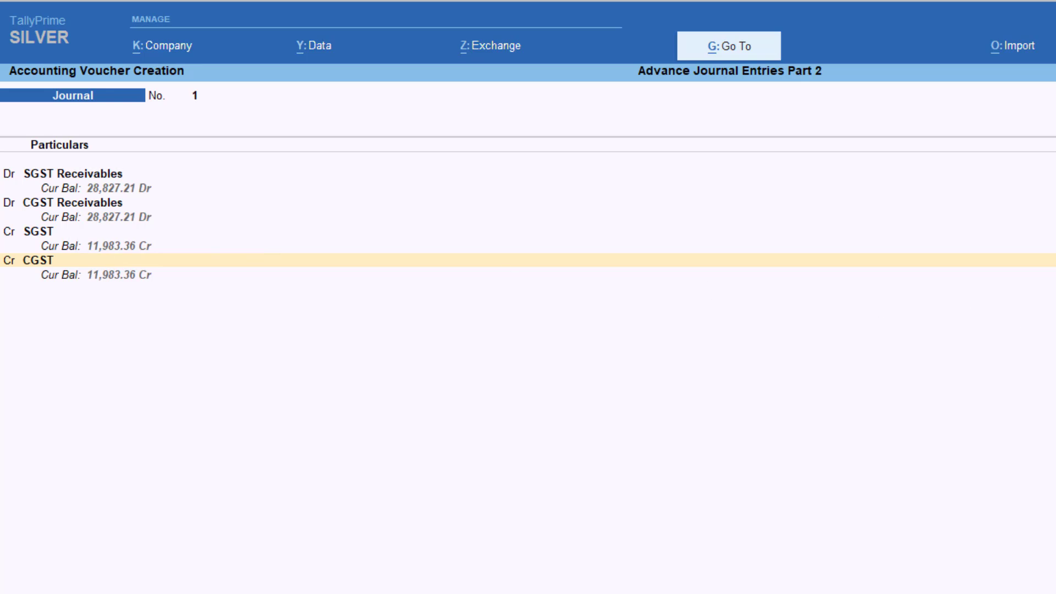
Go through the voucher lines, save the journal voucher without a narration, and return to the Gateway of Tally.
{"action": "key", "text": "Up"}
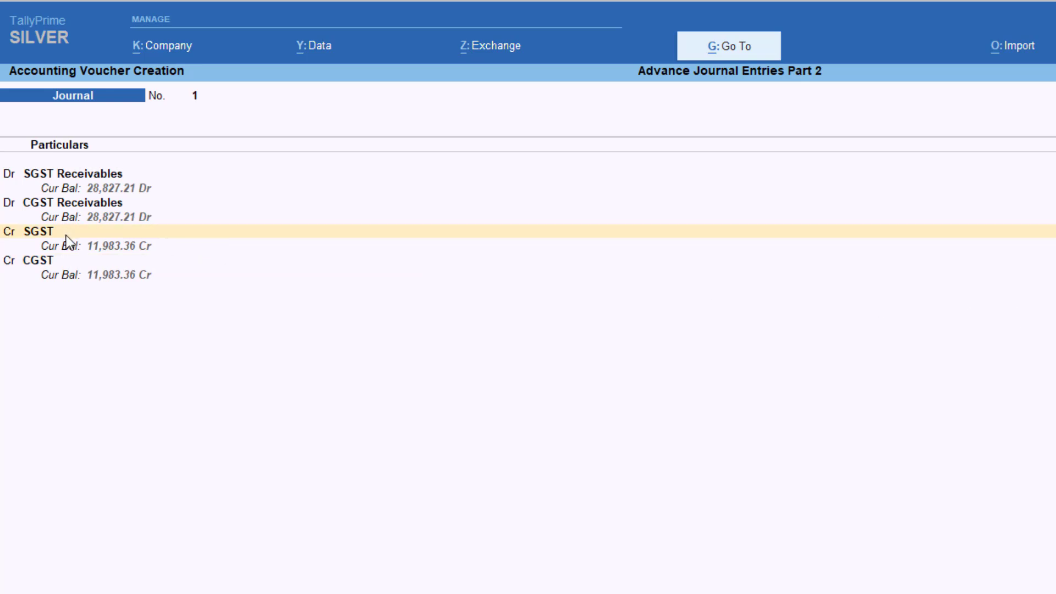
{"action": "left_click", "coordinate": [90, 172]}
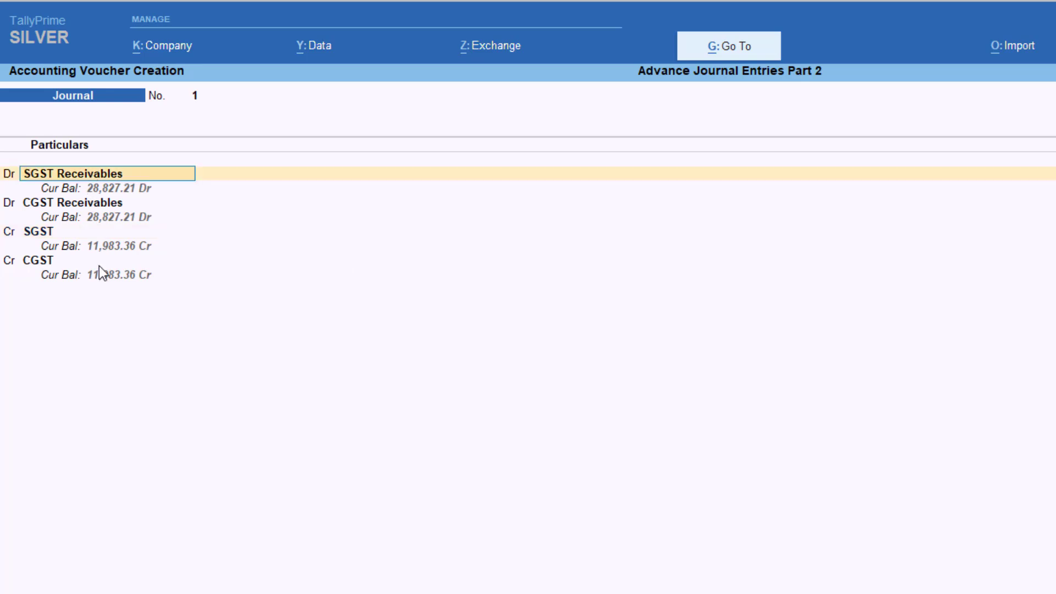
{"action": "key", "text": "Return"}
{"action": "key", "text": "Return"}
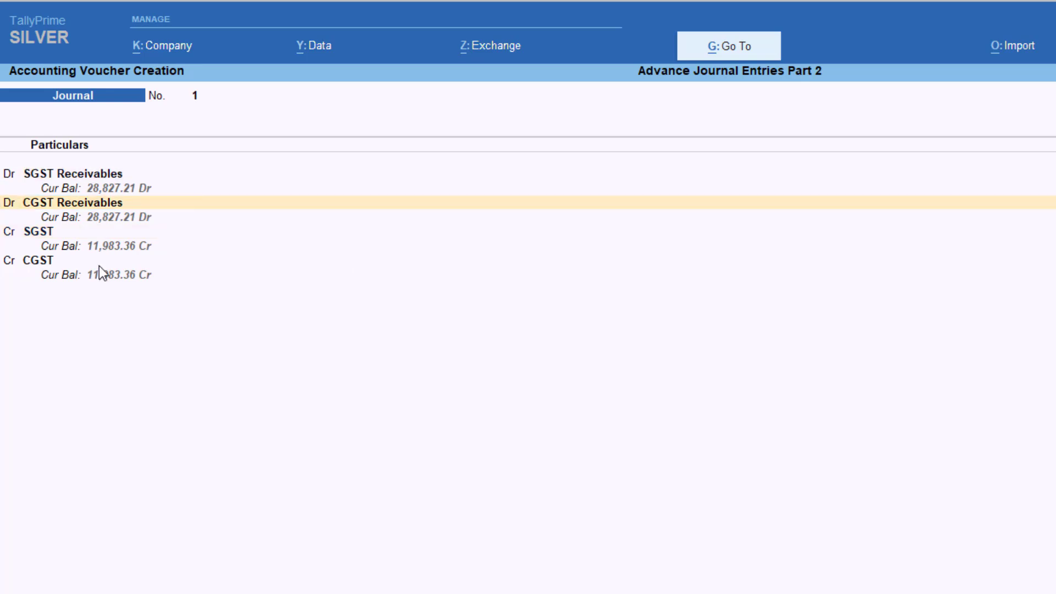
{"action": "key", "text": "Return"}
{"action": "key", "text": "Return"}
{"action": "key", "text": "Return"}
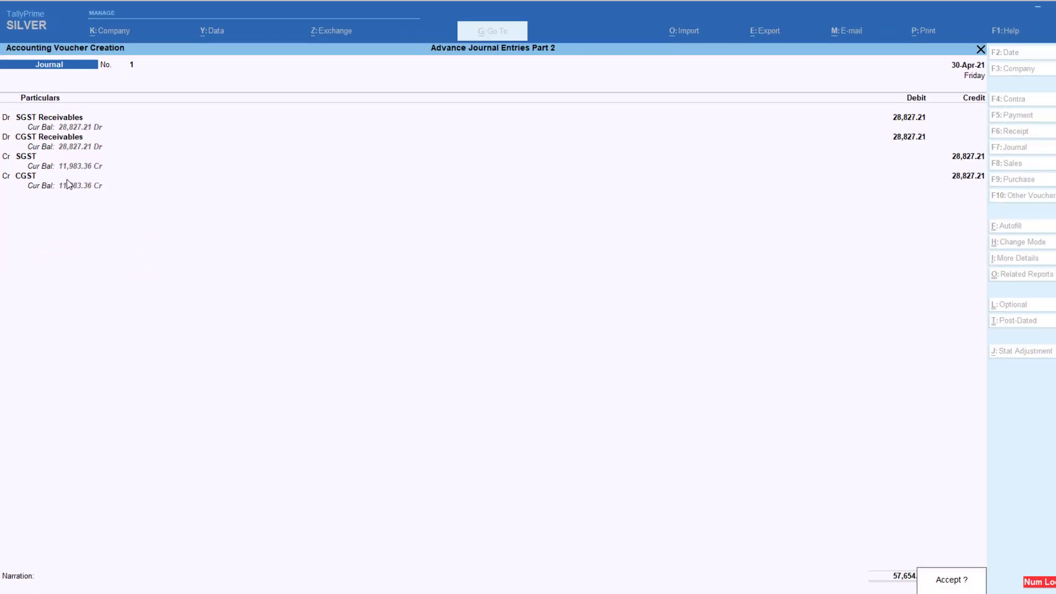
{"action": "key", "text": "Return"}
{"action": "key", "text": "Escape"}
{"action": "key", "text": "Return"}
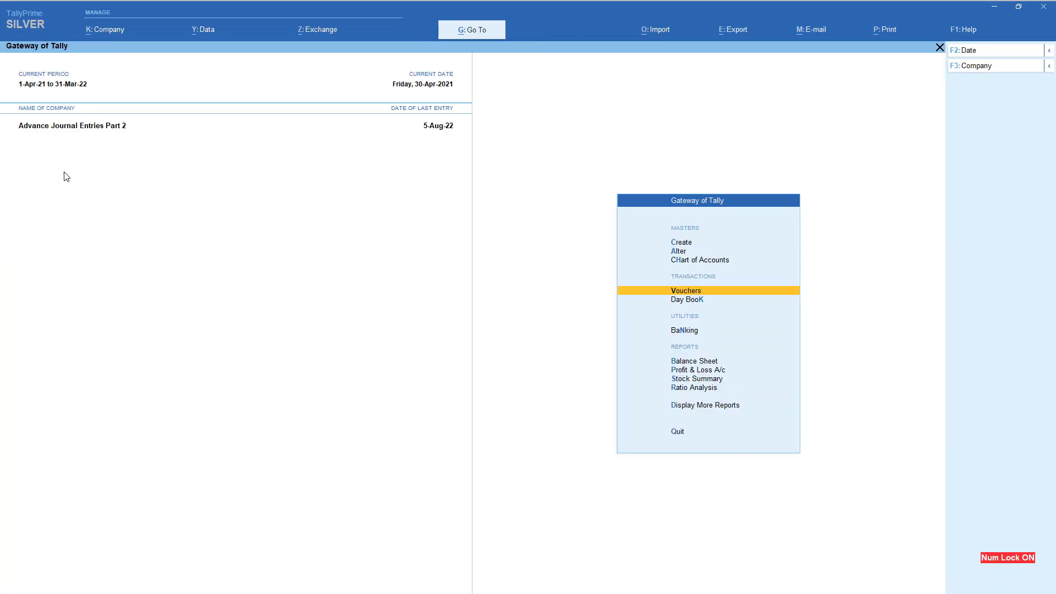
Open the Balance Sheet in detailed view for the period 1-4-2021 to 30-4-2021.
{"action": "key", "text": "b"}
{"action": "key", "text": "alt+F5"}
{"action": "key", "text": "alt+F2"}
{"action": "type", "text": "1.4"}
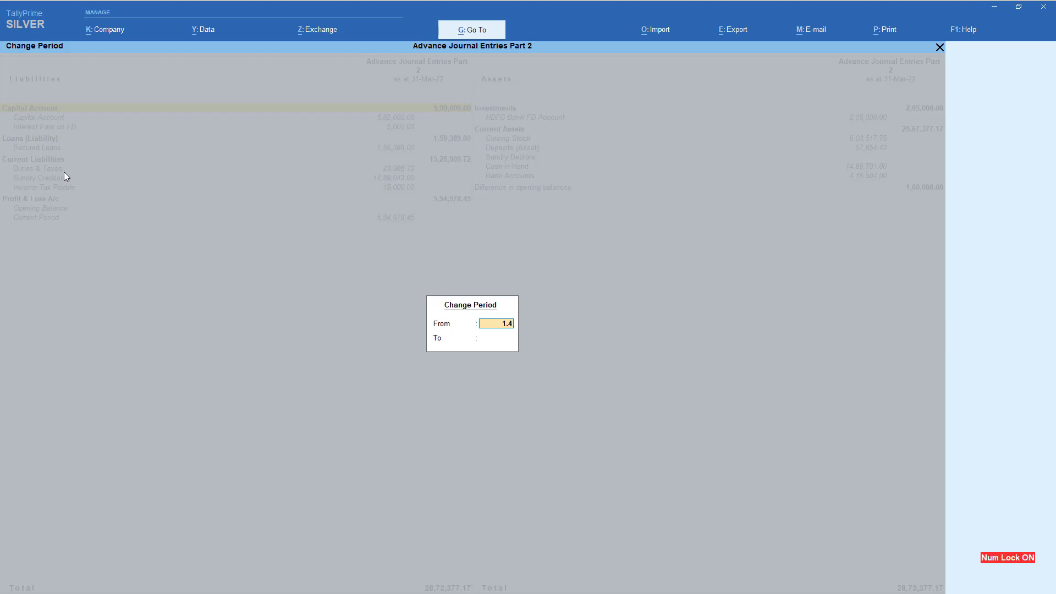
{"action": "type", "text": ".2021"}
{"action": "key", "text": "Return"}
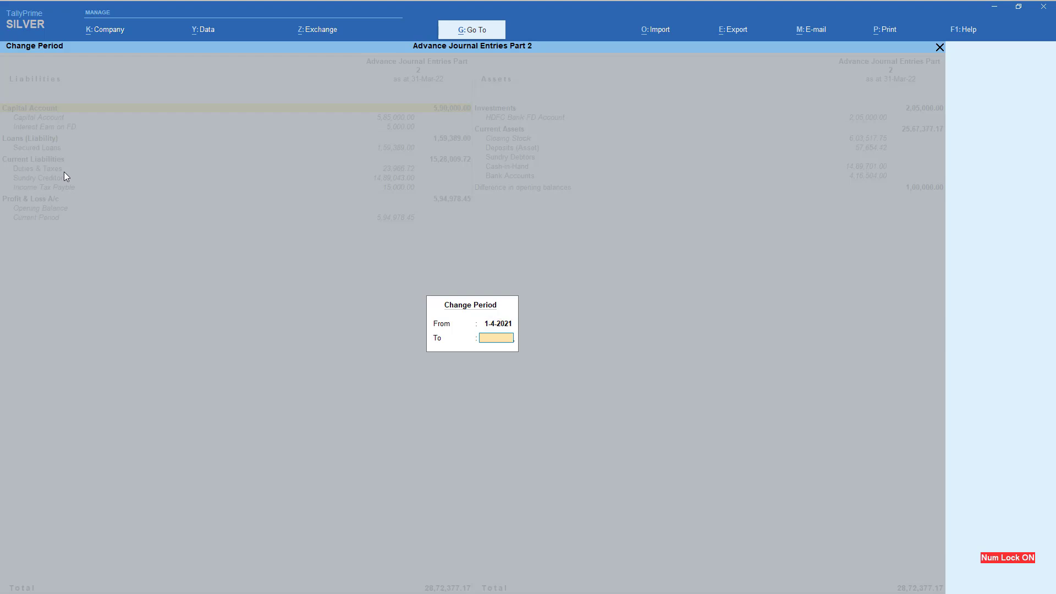
{"action": "type", "text": "30.4.2021"}
{"action": "key", "text": "Return"}
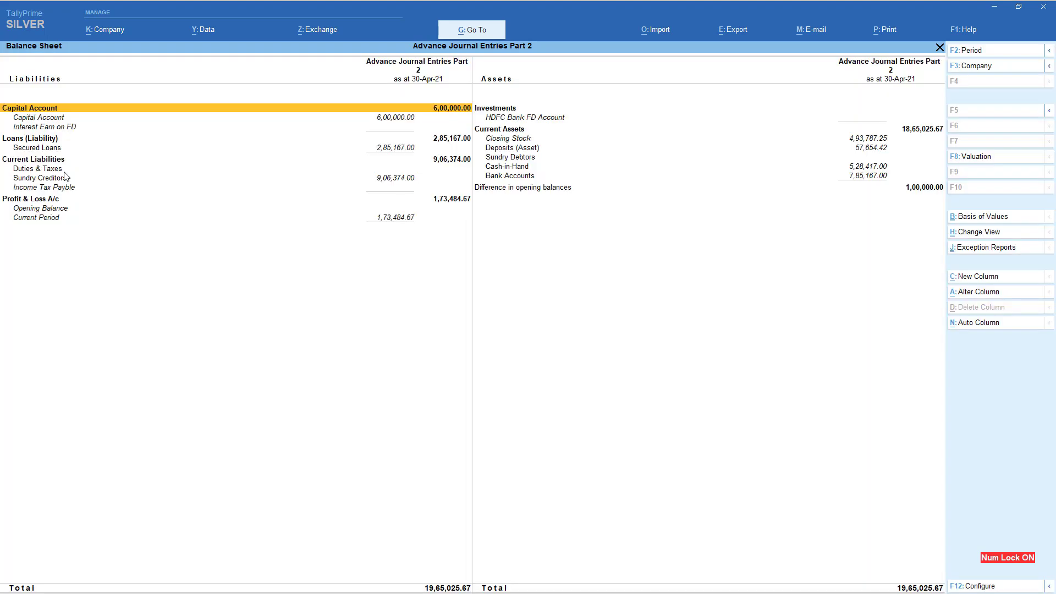
Inspect the Duties & Taxes group in the April Balance Sheet and return to the Balance Sheet.
{"action": "key", "text": "Down"}
{"action": "key", "text": "Down"}
{"action": "key", "text": "Down"}
{"action": "key", "text": "Down"}
{"action": "key", "text": "Down"}
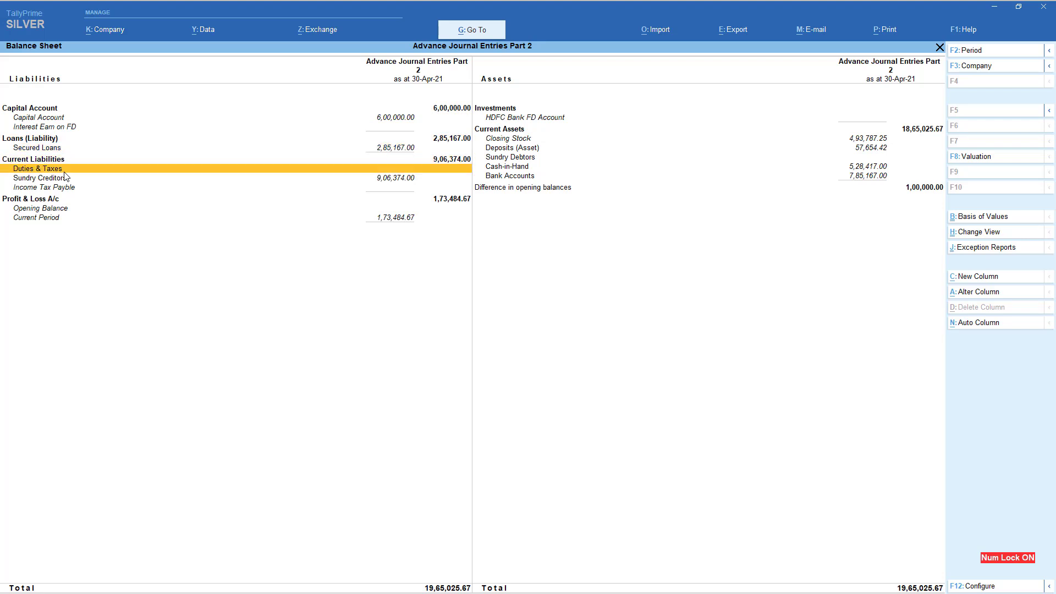
{"action": "key", "text": "Return"}
{"action": "key", "text": "Escape"}
Check the receivable ledgers in the Deposits (Asset) group and return to the Gateway of Tally.
{"action": "key", "text": "Right"}
{"action": "key", "text": "Up"}
{"action": "key", "text": "Up"}
{"action": "key", "text": "Return"}
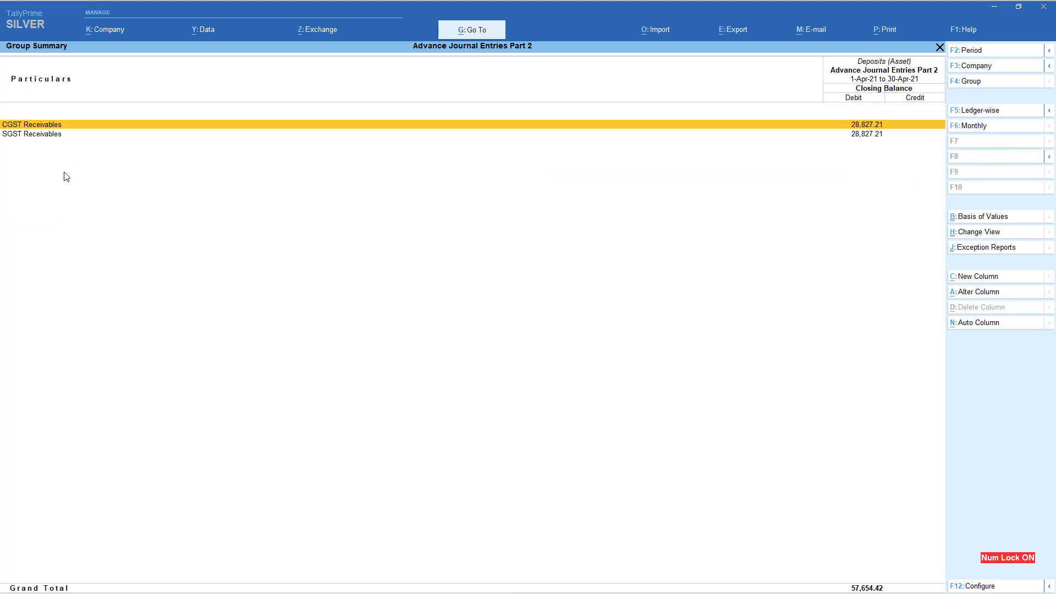
{"action": "key", "text": "Down"}
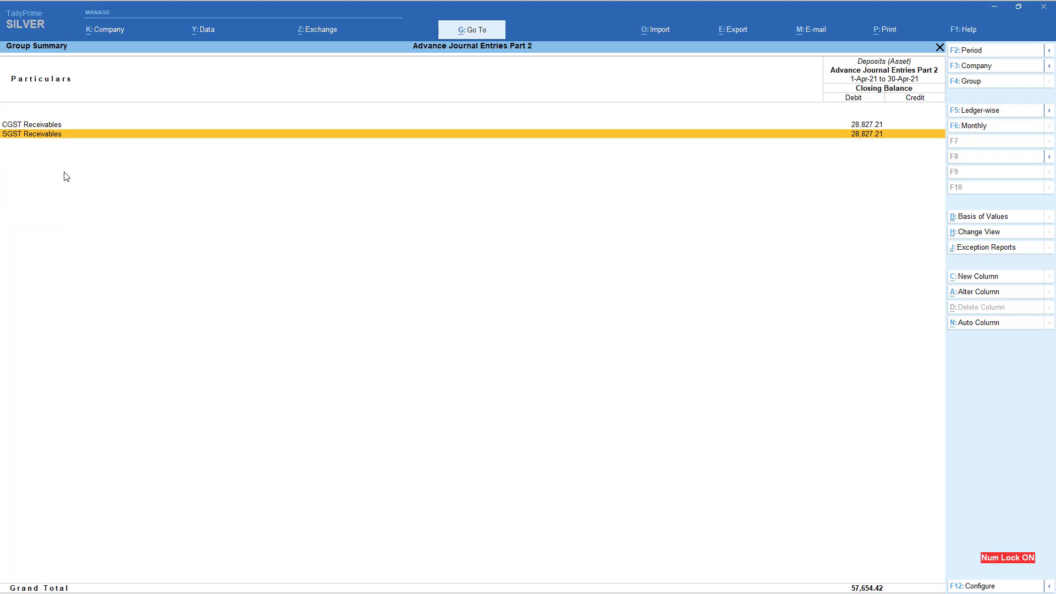
{"action": "key", "text": "Escape"}
{"action": "key", "text": "Escape"}
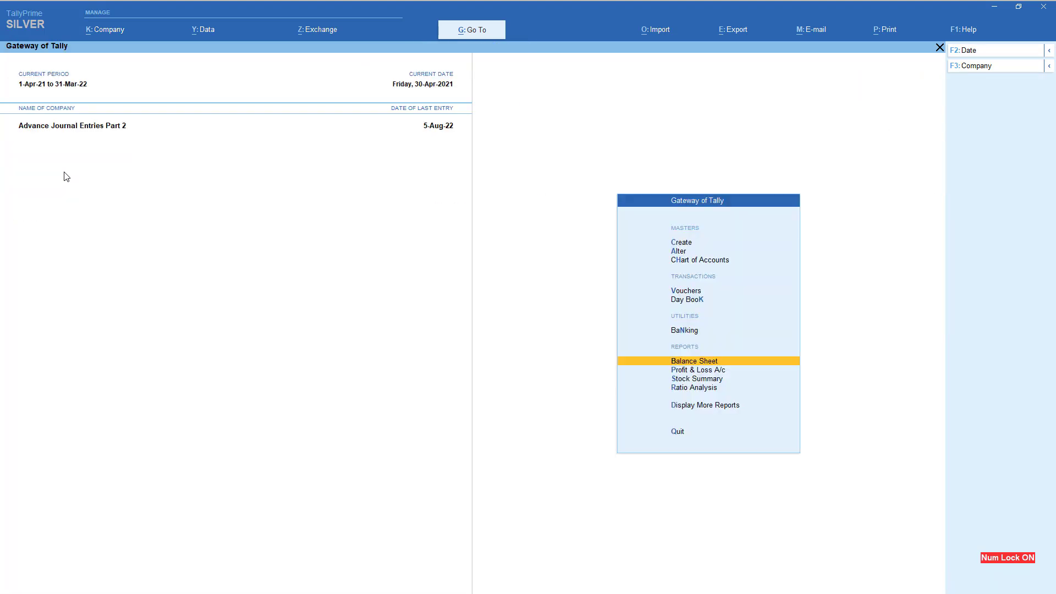
Open the GSTR-3B report.
{"action": "key", "text": "alt+g"}
{"action": "type", "text": "Gst"}
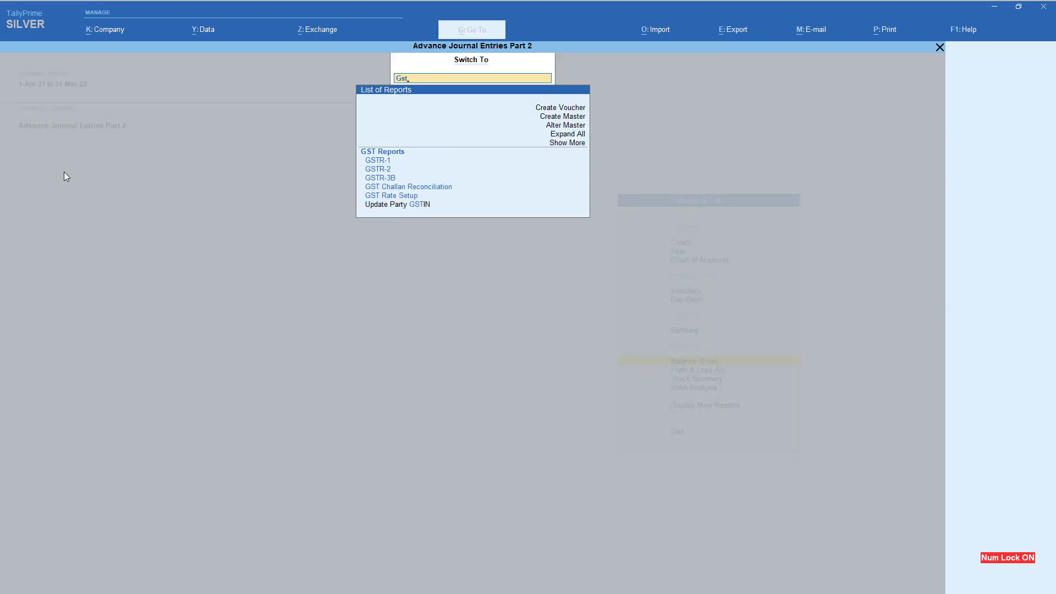
{"action": "type", "text": "r3b"}
{"action": "key", "text": "Return"}
Set the GSTR-3B report period to May 2021.
{"action": "key", "text": "F2"}
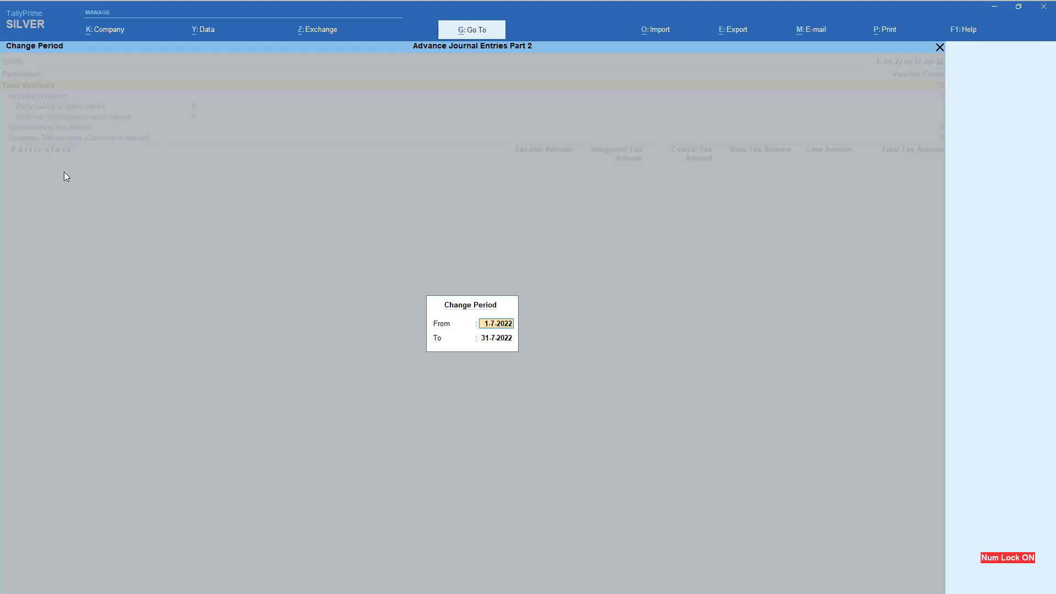
{"action": "type", "text": "may"}
{"action": "key", "text": "Return"}
{"action": "type", "text": "may"}
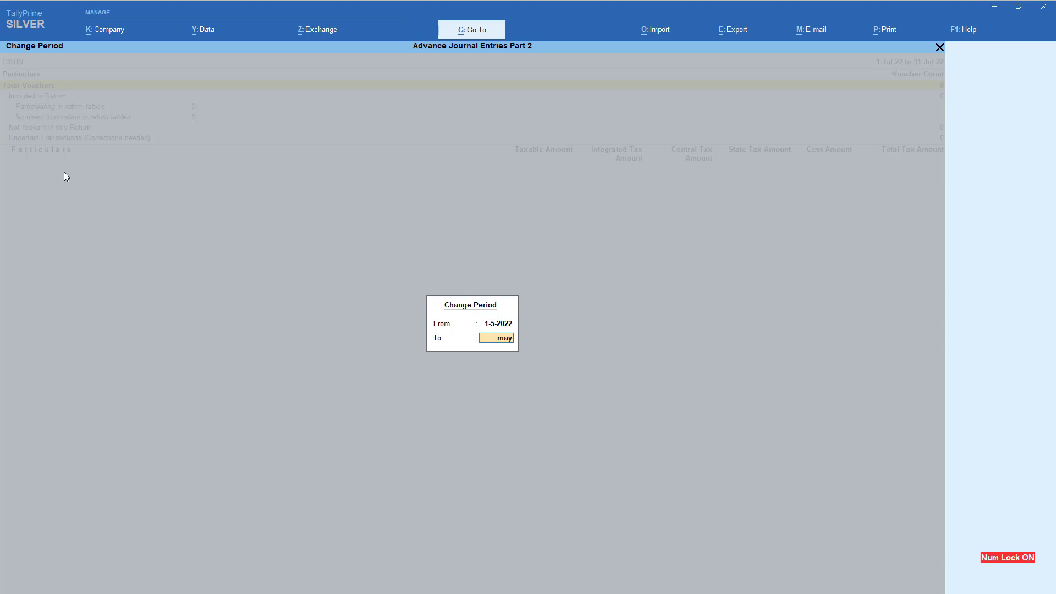
{"action": "key", "text": "BackSpace"}
{"action": "key", "text": "BackSpace"}
{"action": "key", "text": "BackSpace"}
{"action": "key", "text": "BackSpace"}
{"action": "type", "text": "21"}
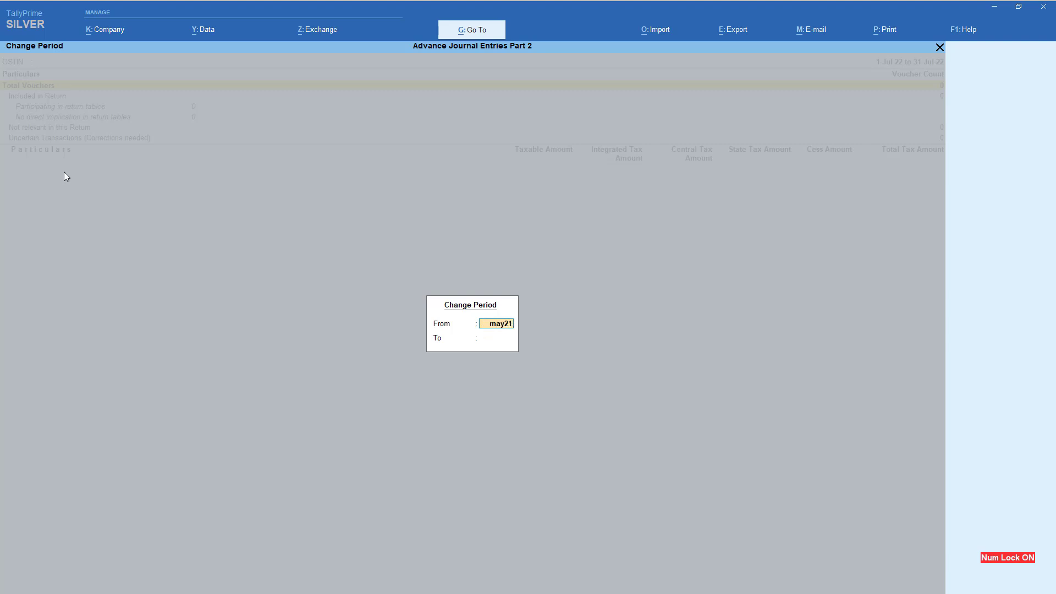
{"action": "key", "text": "Return"}
{"action": "type", "text": "may21"}
{"action": "key", "text": "Return"}
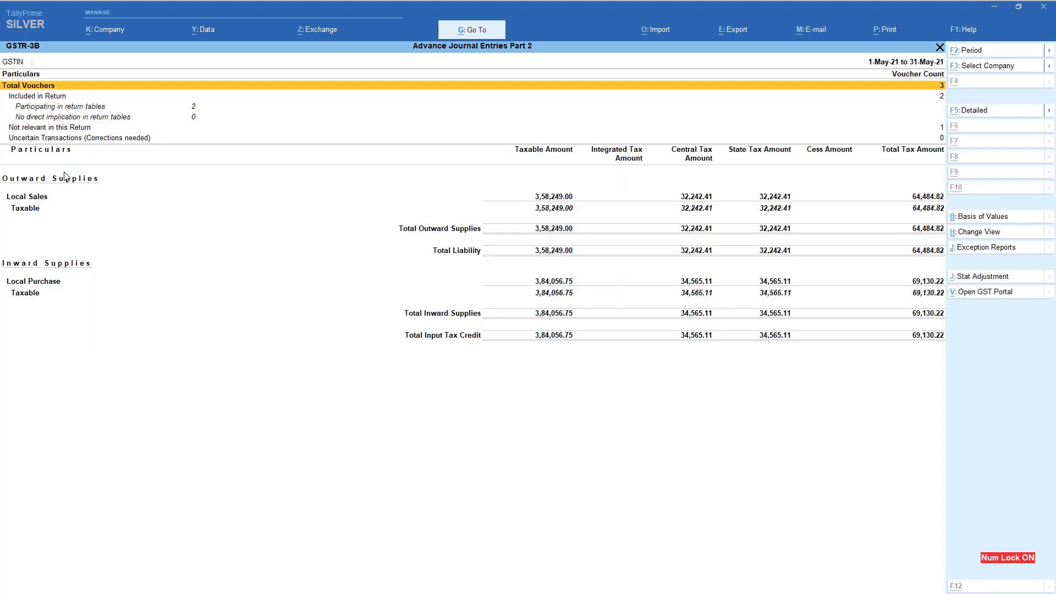
Compare the outward and inward tax amounts in the May GSTR-3B report, and return to the Gateway of Tally.
{"action": "key", "text": "Down"}
{"action": "key", "text": "Down"}
{"action": "key", "text": "Down"}
{"action": "key", "text": "Down"}
{"action": "key", "text": "Down"}
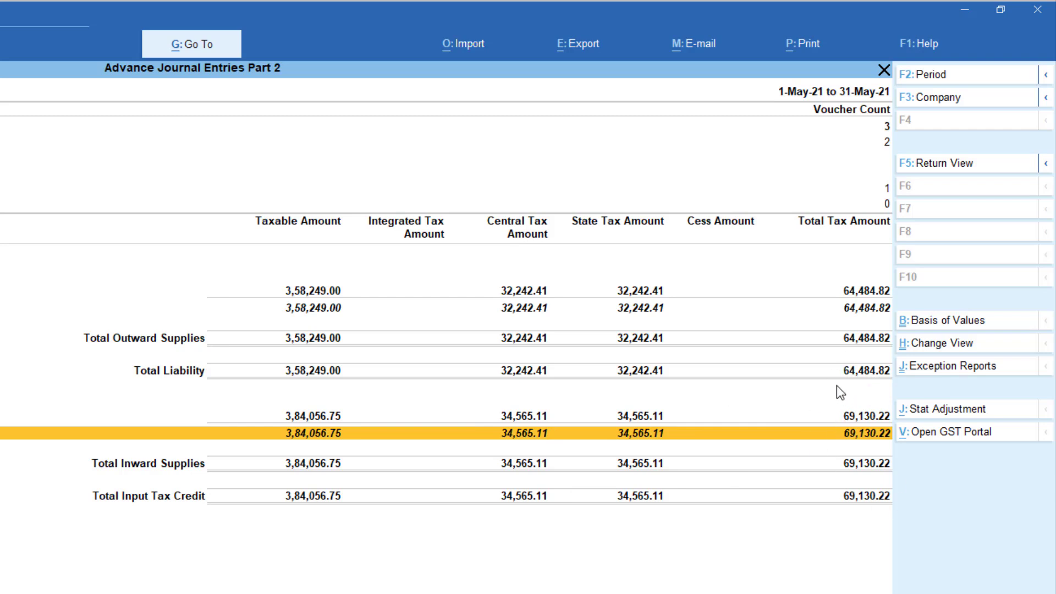
{"action": "key", "text": "Escape"}
{"action": "key", "text": "Escape"}
{"action": "key", "text": "Escape"}
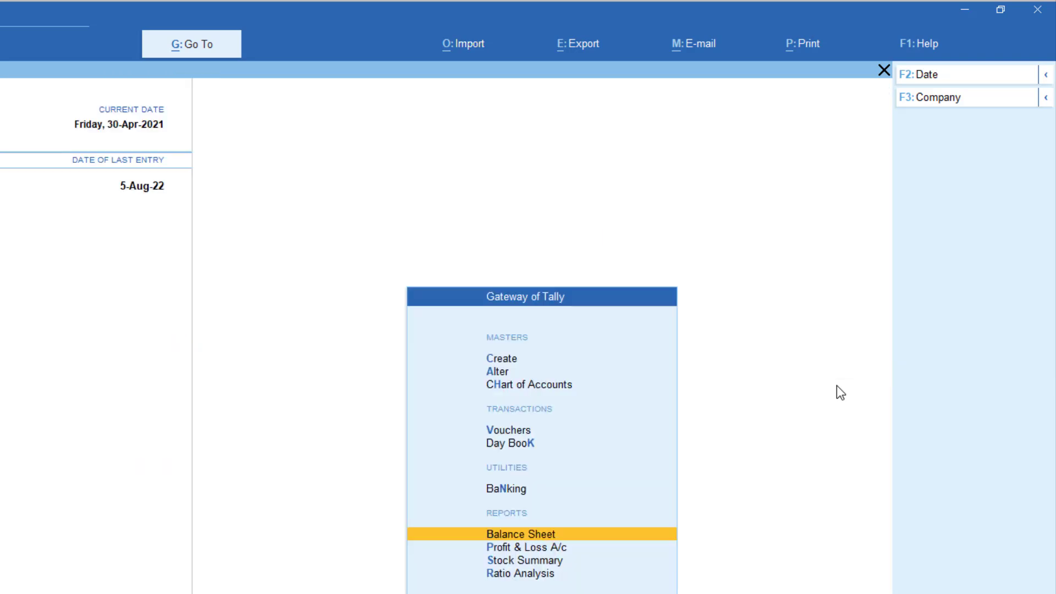
Open the Balance Sheet in detailed view for the period 1-5-2021 to 31-5-2021.
{"action": "key", "text": "v"}
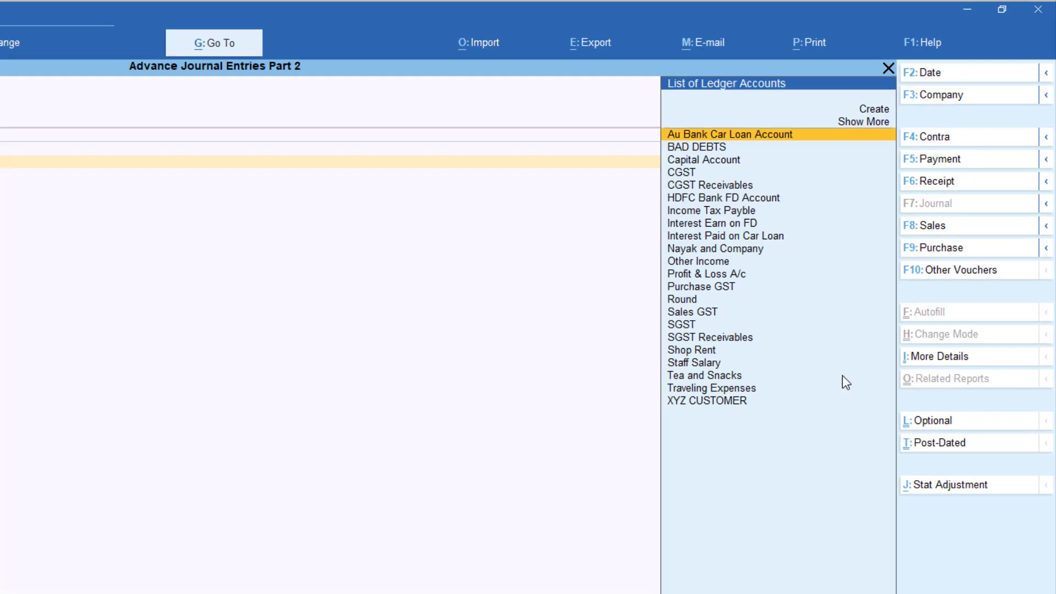
{"action": "key", "text": "Escape"}
{"action": "key", "text": "b"}
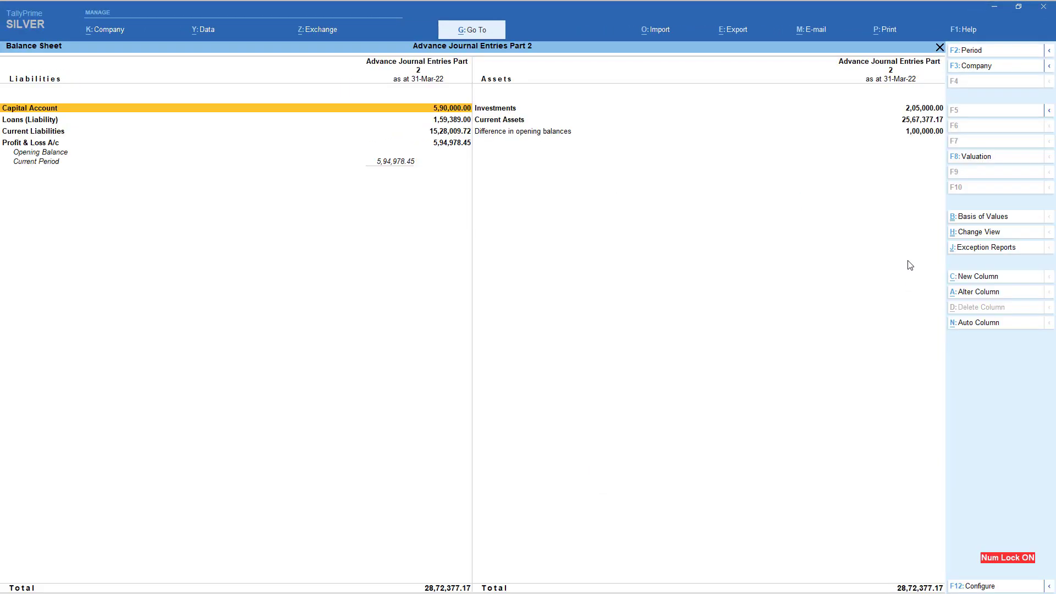
{"action": "key", "text": "F2"}
{"action": "type", "text": "1.5.2021"}
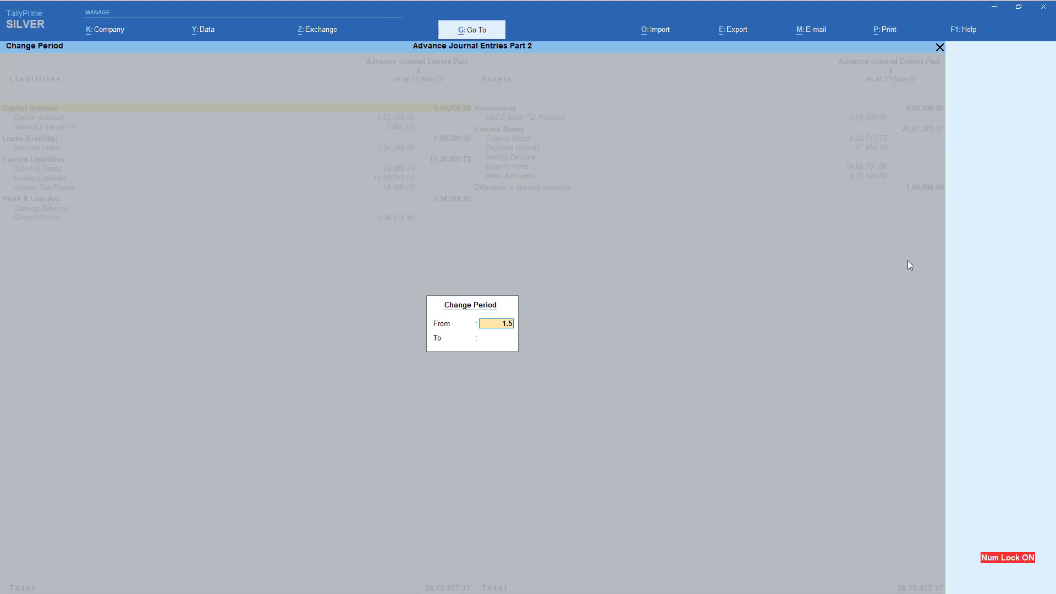
{"action": "key", "text": "Return"}
{"action": "type", "text": "31."}
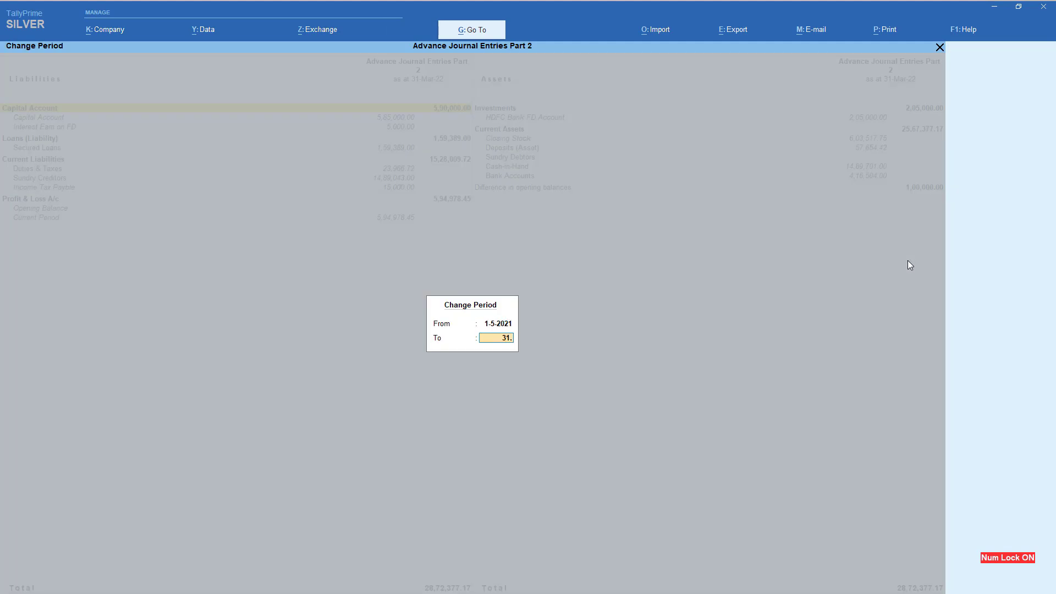
{"action": "type", "text": "5.2021"}
{"action": "key", "text": "Return"}
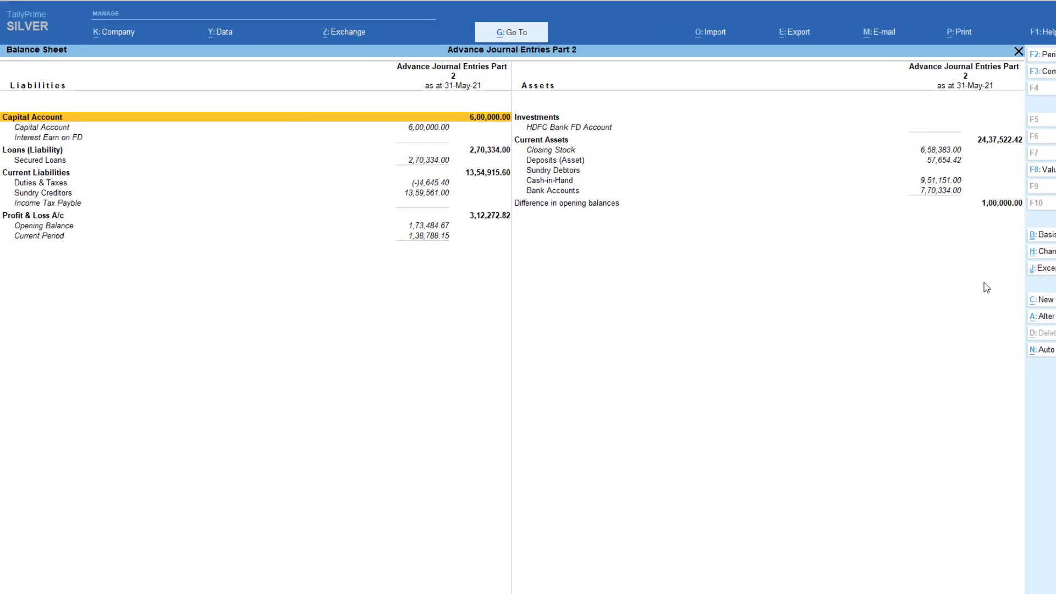
Read the closing balances in the Duties & Taxes group for May and return to the Gateway of Tally.
{"action": "key", "text": "Down"}
{"action": "key", "text": "Return"}
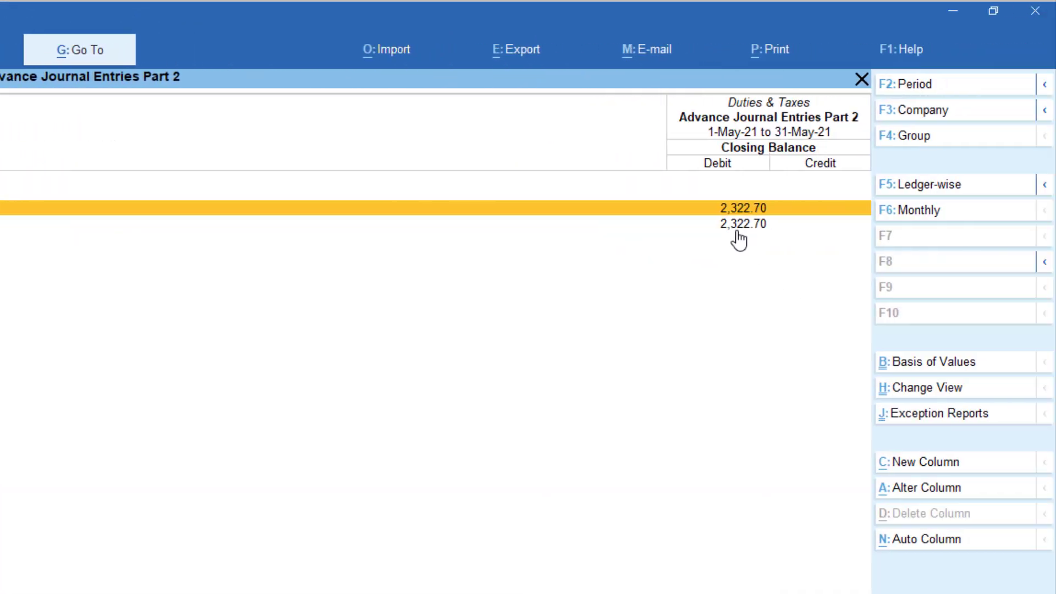
{"action": "left_click", "coordinate": [740, 225]}
{"action": "key", "text": "Escape"}
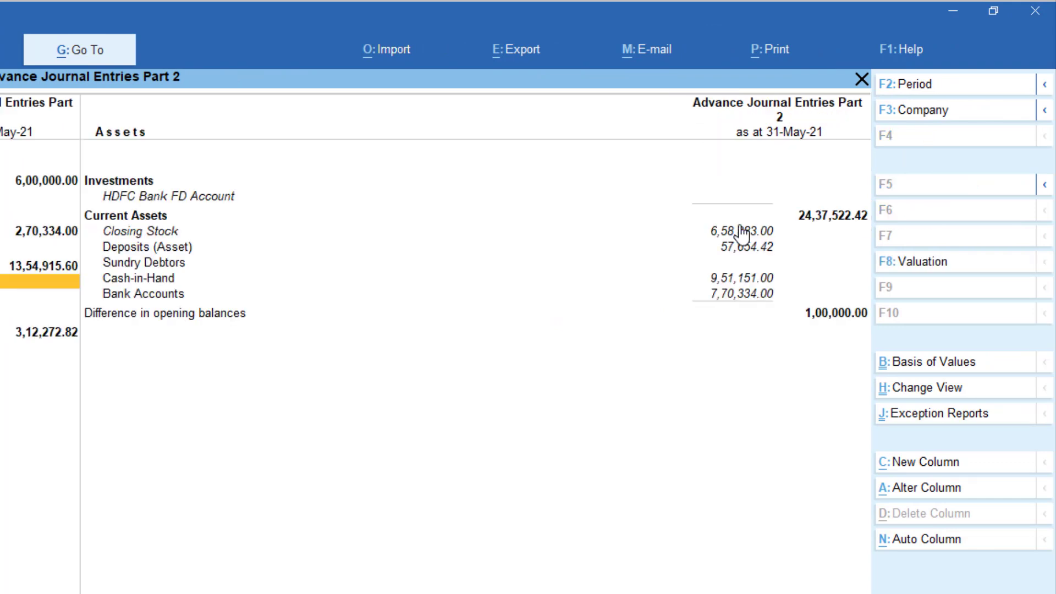
{"action": "key", "text": "Escape"}
Start a new journal voucher and debit 2322.7 to SGST Receivables.
{"action": "key", "text": "v"}
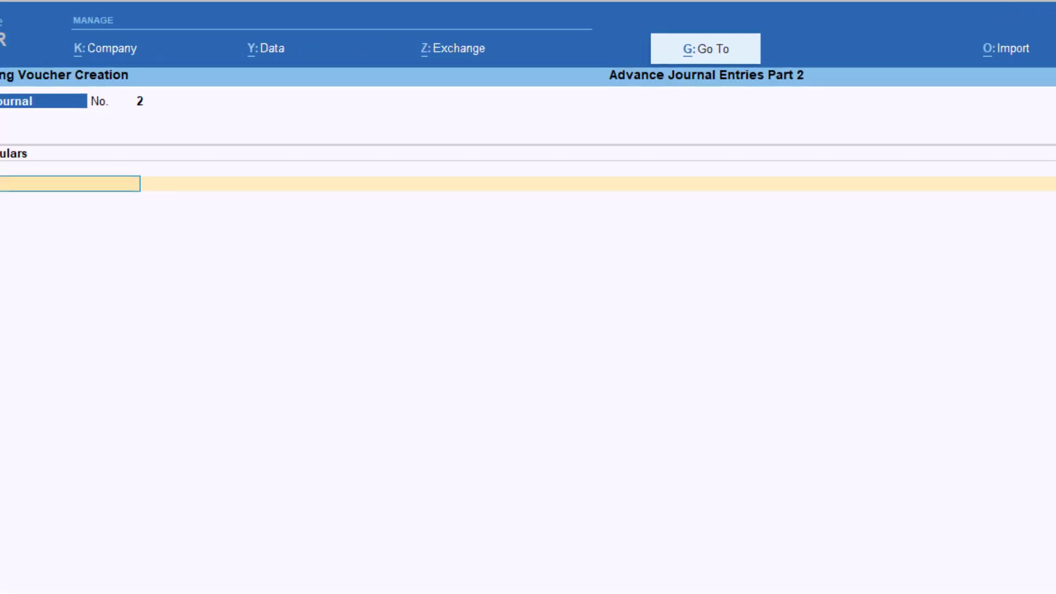
{"action": "type", "text": "Sgs"}
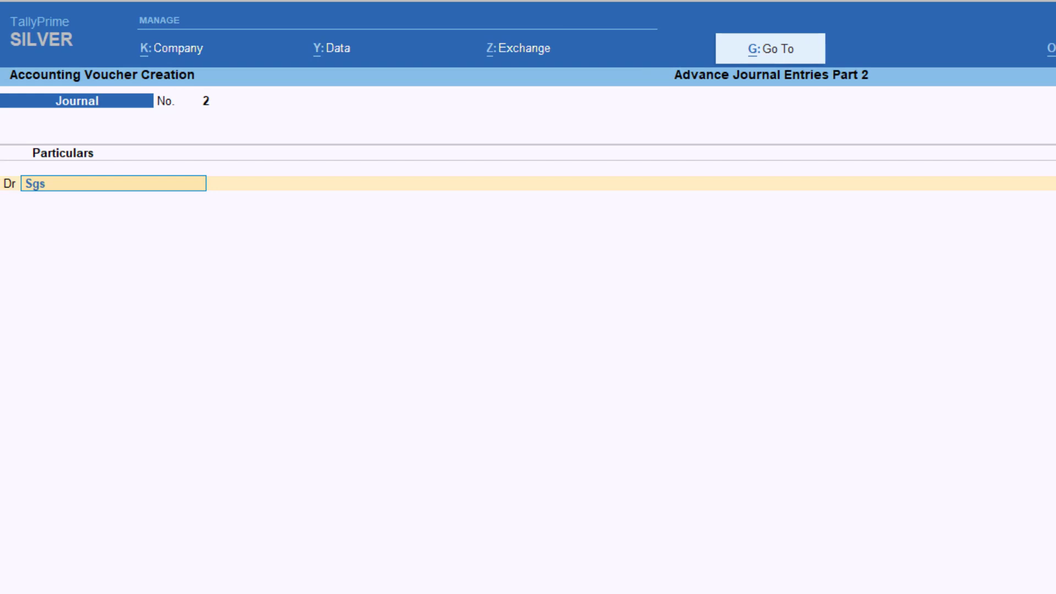
{"action": "key", "text": "Return"}
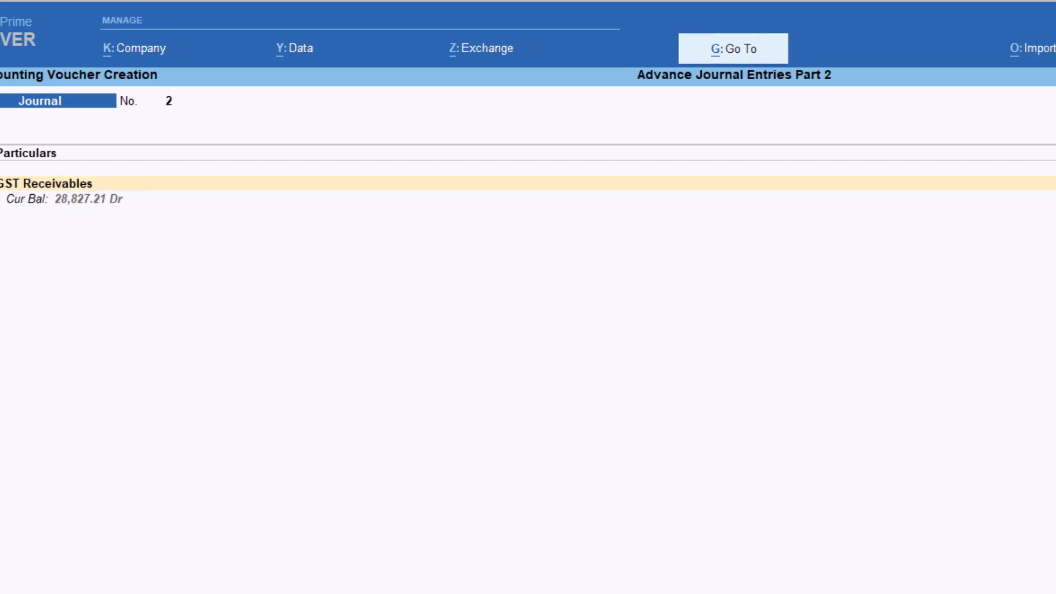
{"action": "type", "text": "2322.7"}
{"action": "key", "text": "Return"}
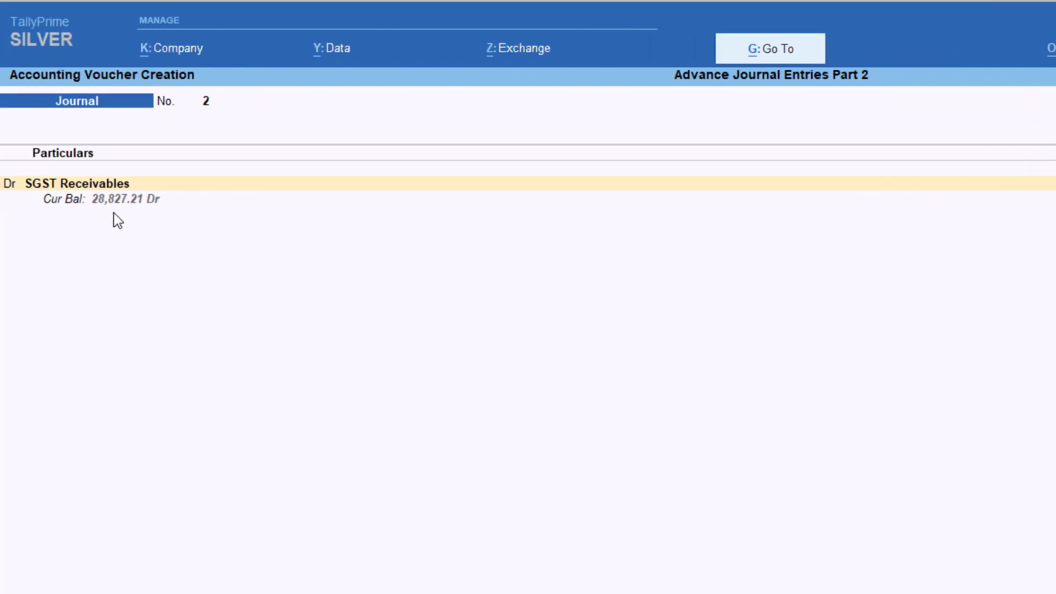
{"action": "key", "text": "Return"}
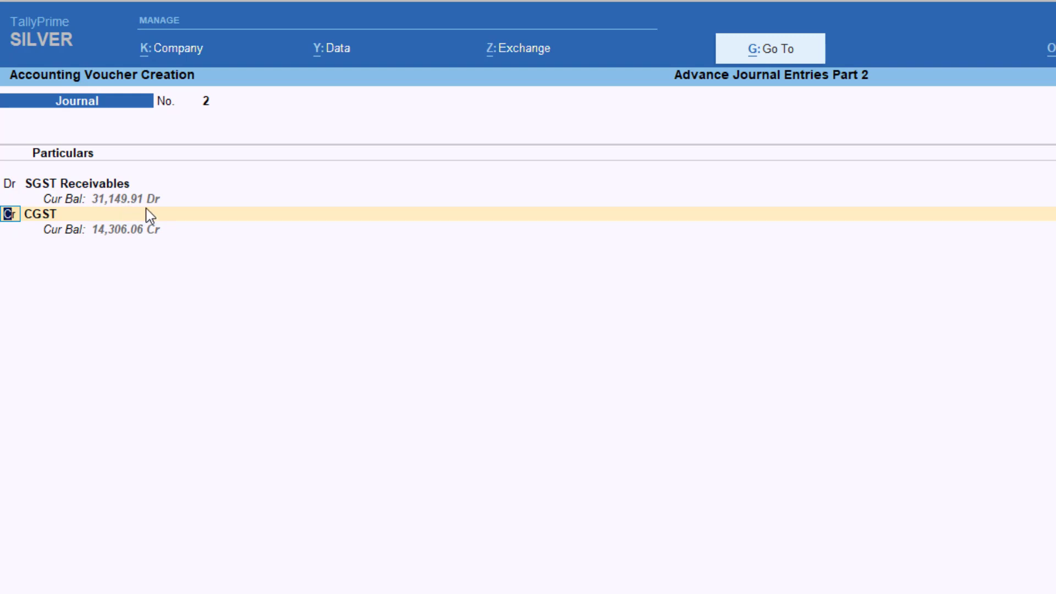
Debit 2,322.70 to CGST Receivables on the second line of the journal voucher.
{"action": "type", "text": "d"}
{"action": "key", "text": "Return"}
{"action": "type", "text": "Cgs"}
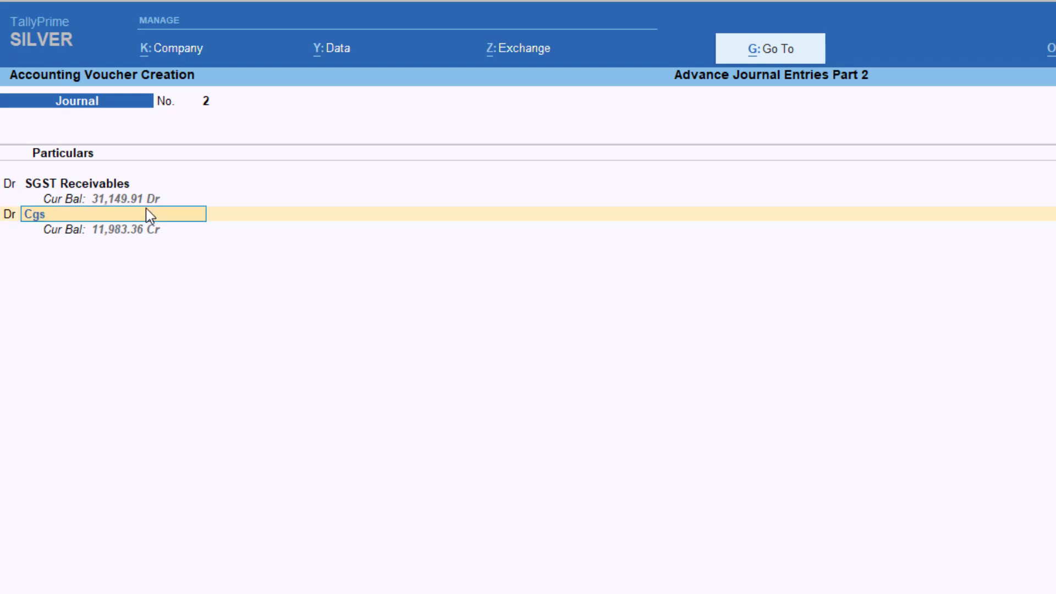
{"action": "key", "text": "Return"}
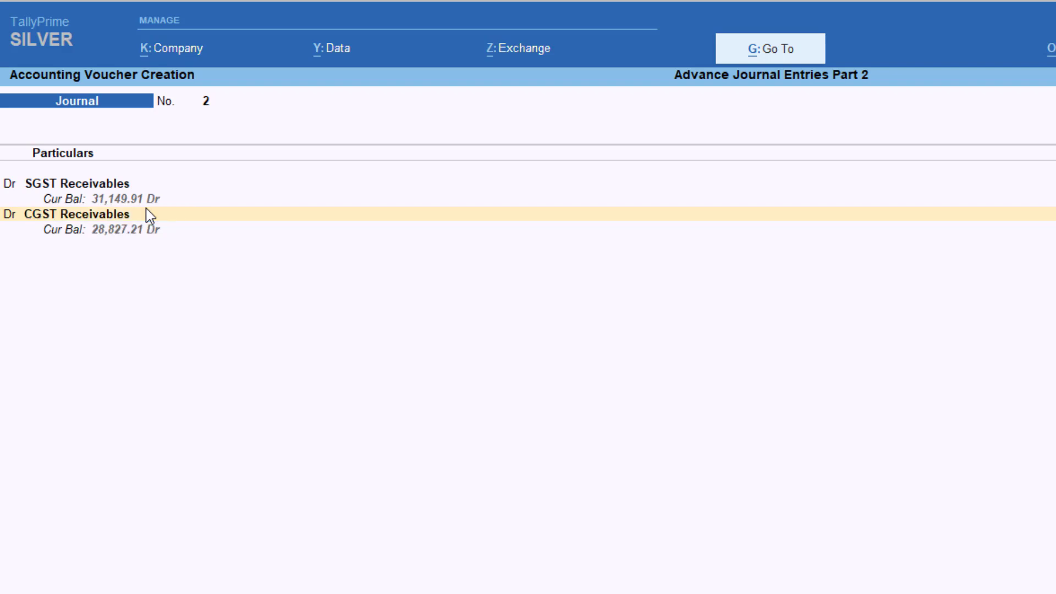
{"action": "key", "text": "Return"}
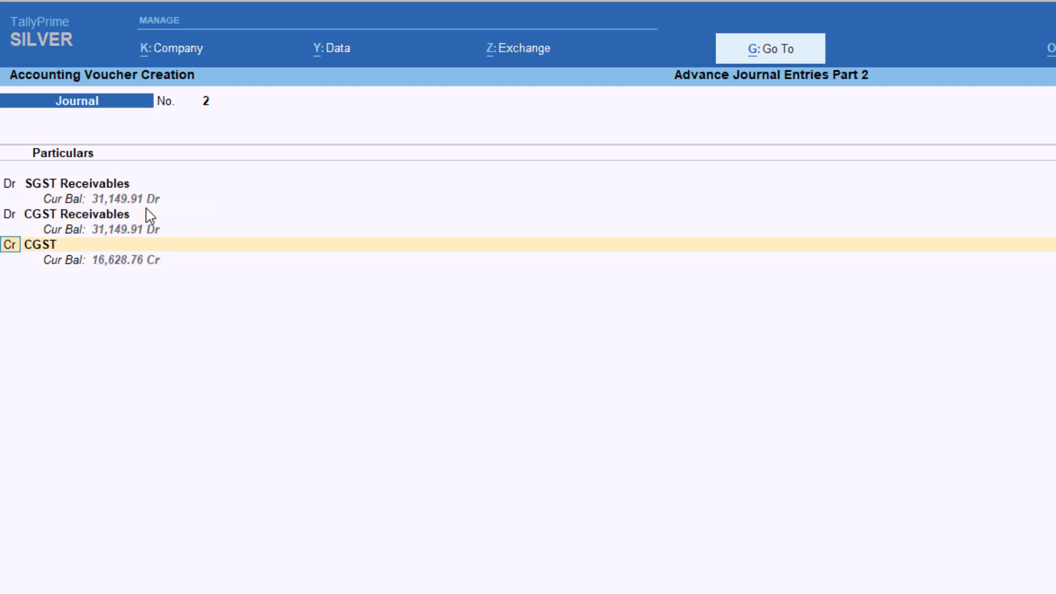
Credit 2,322.70 each to the SGST and CGST ledgers in the journal voucher.
{"action": "key", "text": "Return"}
{"action": "key", "text": "Return"}
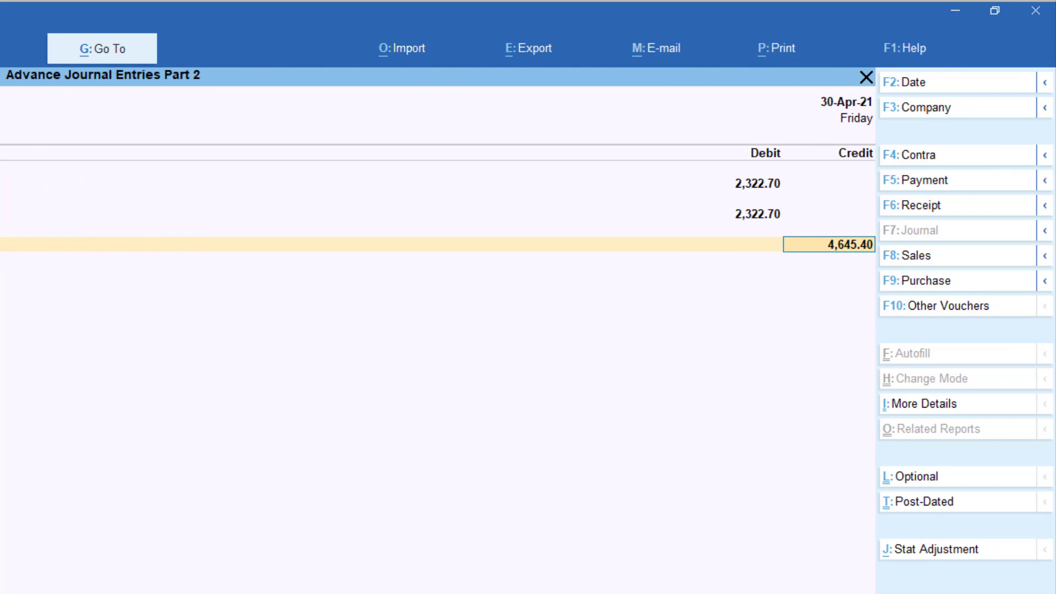
{"action": "type", "text": "23.22"}
{"action": "key", "text": "BackSpace"}
{"action": "key", "text": "BackSpace"}
{"action": "key", "text": "BackSpace"}
{"action": "type", "text": "22.7"}
{"action": "key", "text": "Return"}
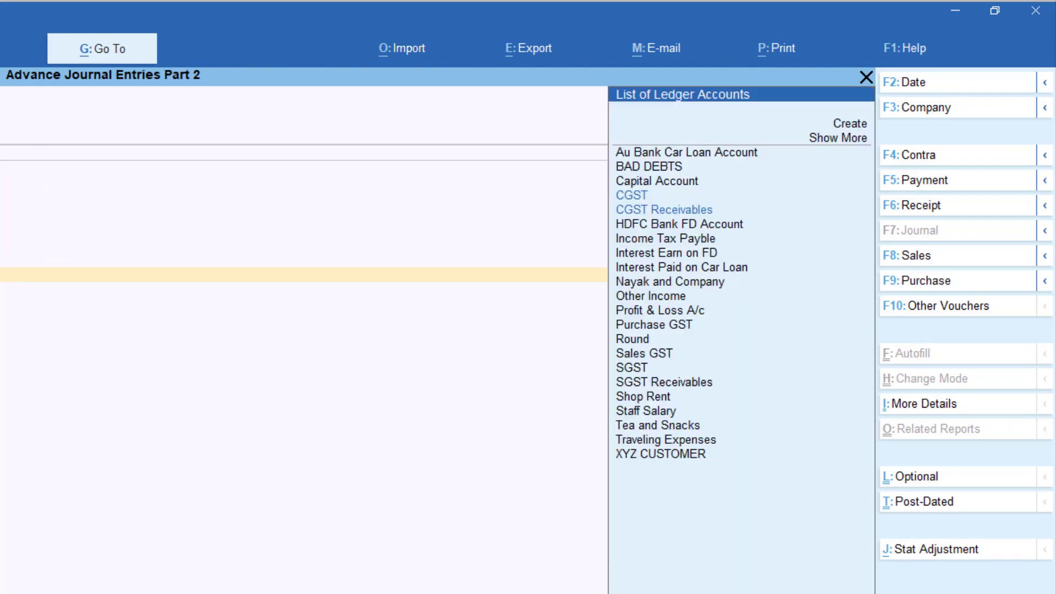
{"action": "key", "text": "Return"}
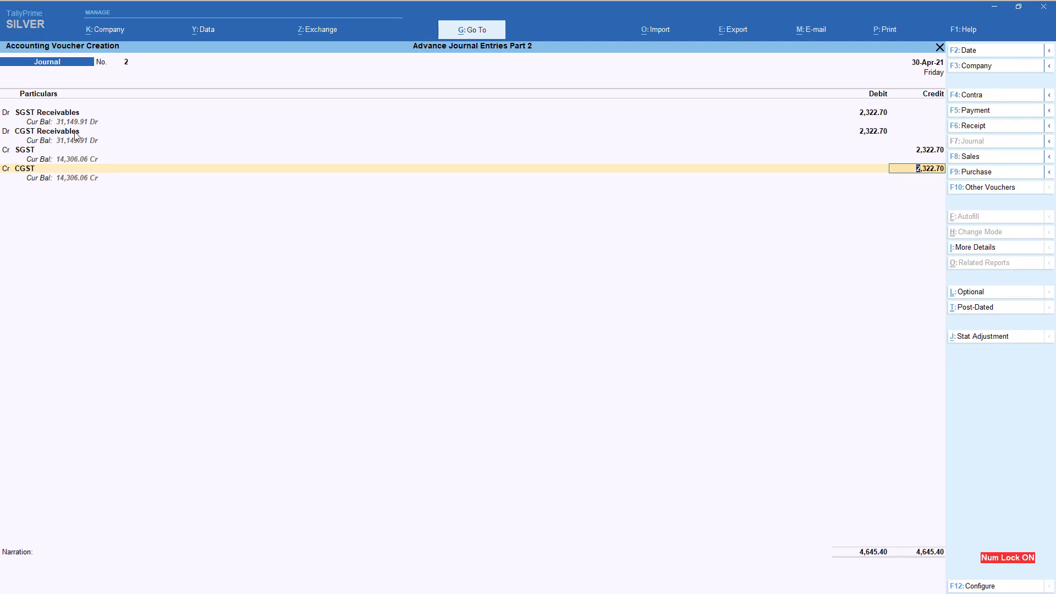
Set the journal voucher's date to 31-5-2021, save it without a narration, and return to the Gateway of Tally.
{"action": "key", "text": "F2"}
{"action": "type", "text": "31."}
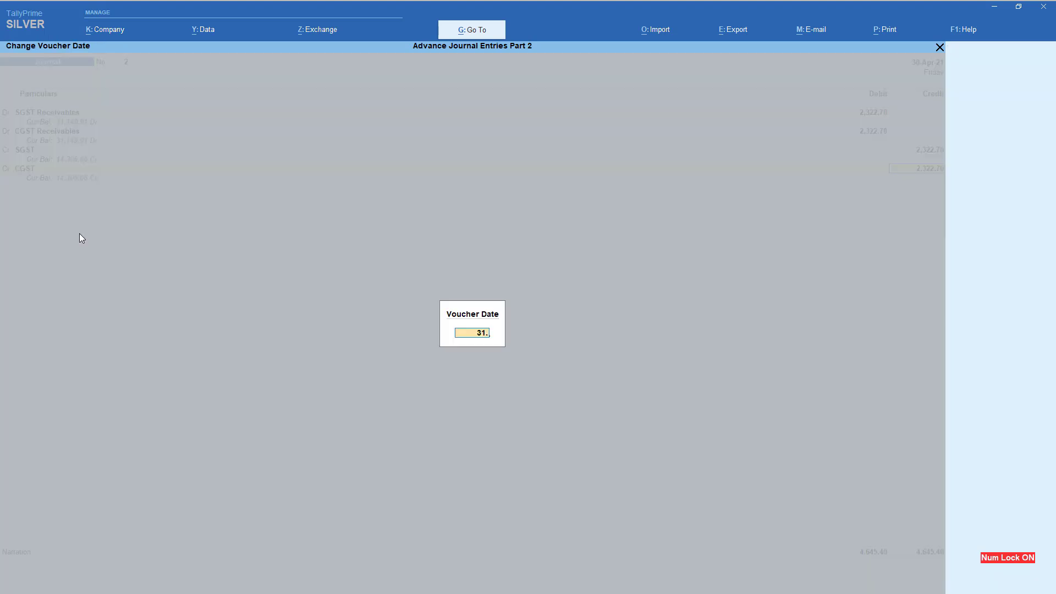
{"action": "type", "text": "5.2021"}
{"action": "key", "text": "Return"}
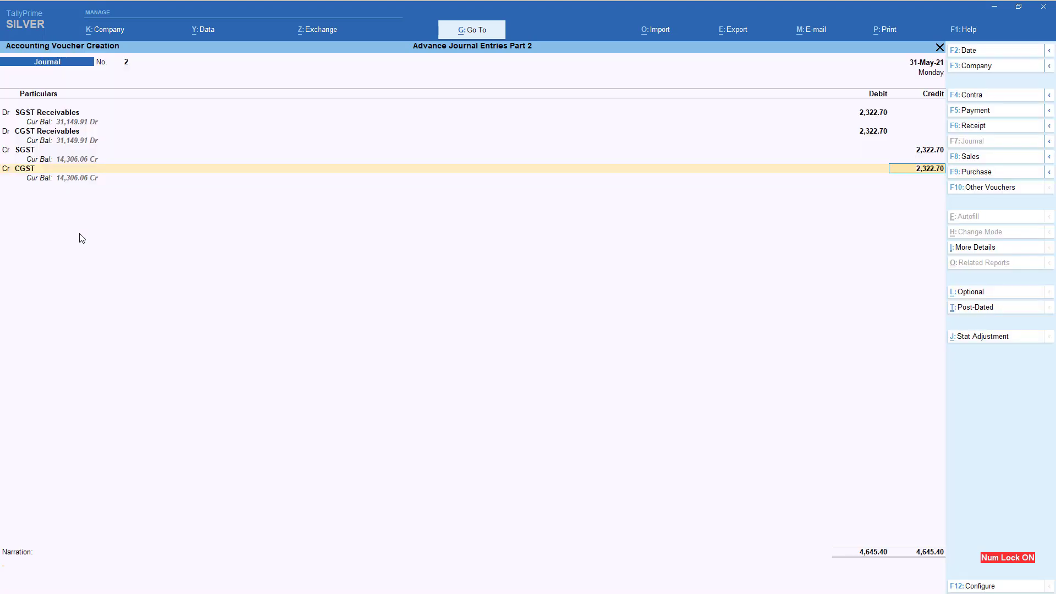
{"action": "key", "text": "Return"}
{"action": "key", "text": "Return"}
{"action": "key", "text": "y"}
{"action": "key", "text": "Escape"}
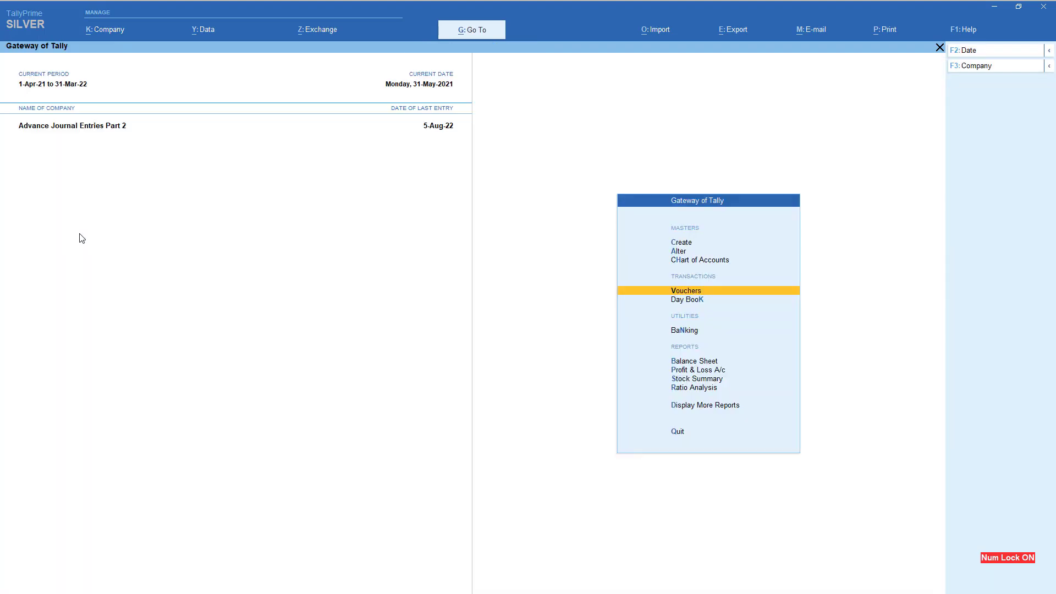
Open the Balance Sheet and set its period from 1-5-2021 to 31-5-2021.
{"action": "key", "text": "Escape"}
{"action": "key", "text": "n"}
{"action": "key", "text": "b"}
{"action": "key", "text": "alt+F2"}
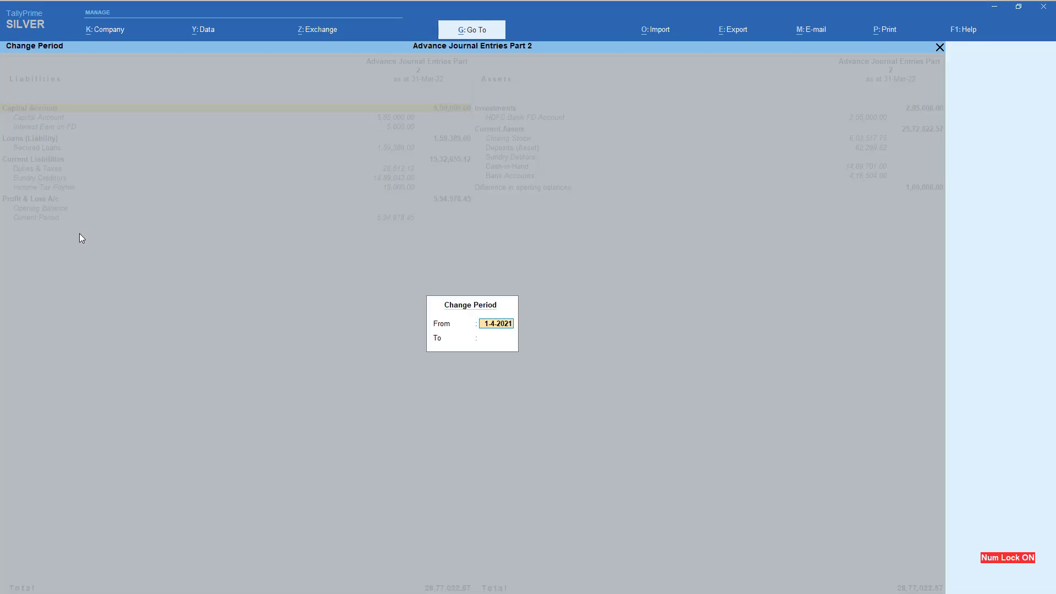
{"action": "type", "text": "1.5.2021"}
{"action": "key", "text": "Return"}
{"action": "type", "text": "31.52"}
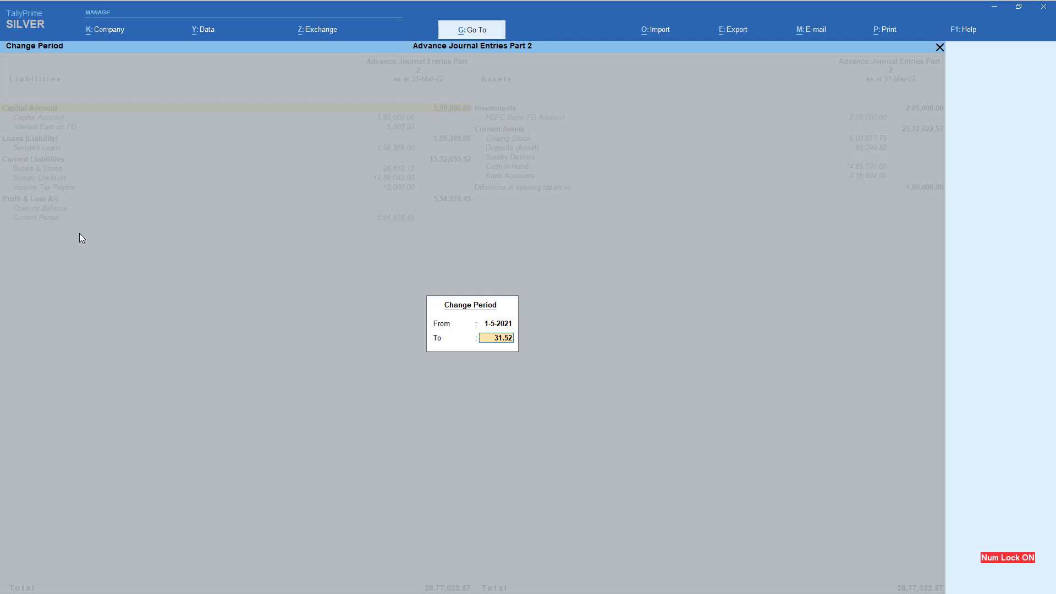
{"action": "key", "text": "BackSpace"}
{"action": "key", "text": "BackSpace"}
{"action": "key", "text": "BackSpace"}
{"action": "key", "text": "BackSpace"}
{"action": "key", "text": "BackSpace"}
{"action": "type", "text": "31.5.2021"}
{"action": "key", "text": "Return"}
Check the Duties & Taxes group summary for May, then return to the Balance Sheet.
{"action": "key", "text": "Down"}
{"action": "key", "text": "Down"}
{"action": "key", "text": "Down"}
{"action": "key", "text": "Down"}
{"action": "key", "text": "Down"}
{"action": "key", "text": "Down"}
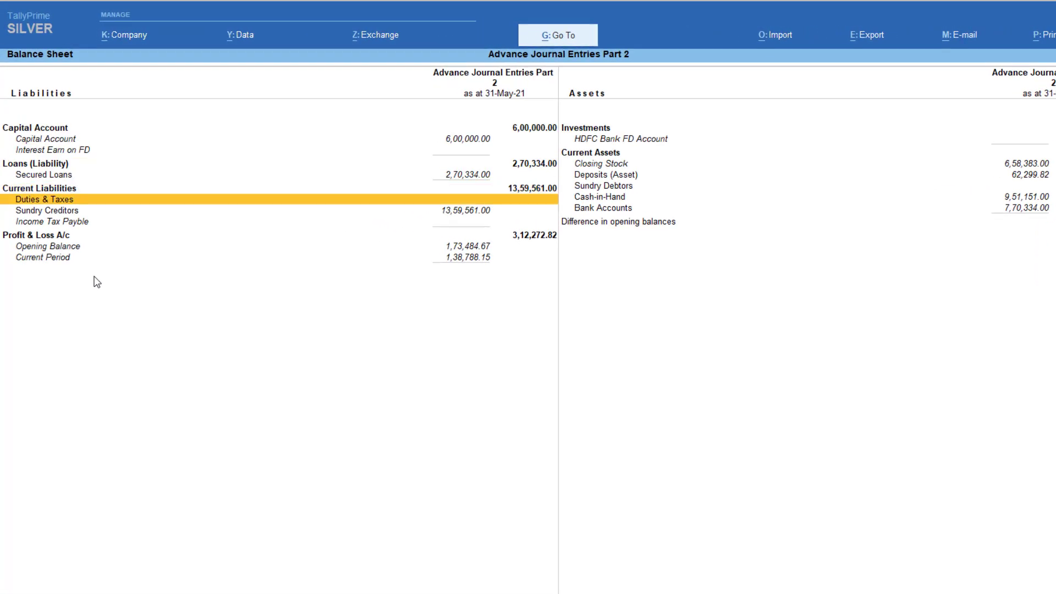
{"action": "key", "text": "Return"}
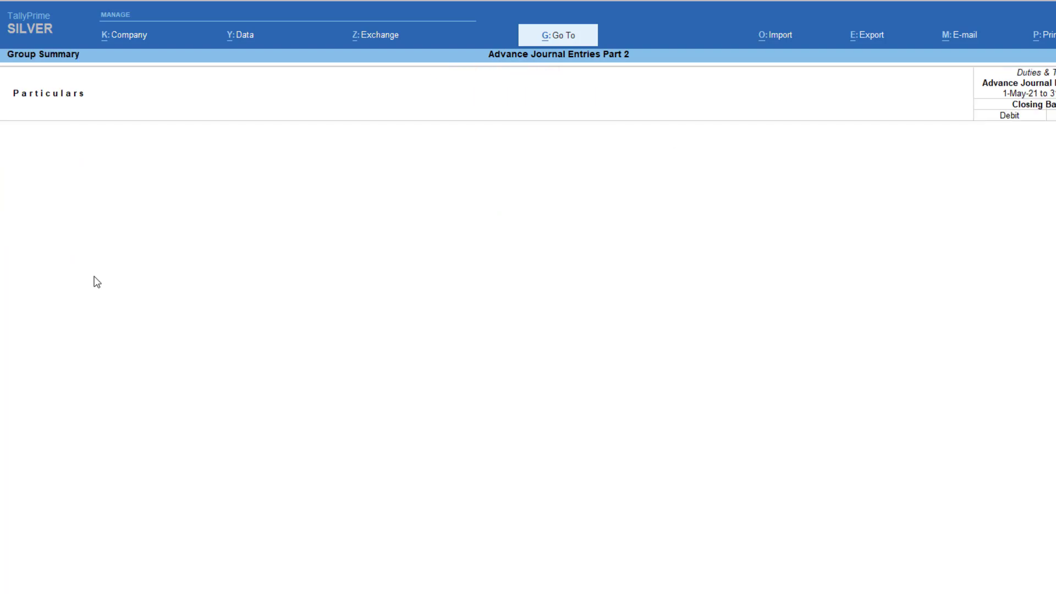
{"action": "key", "text": "Escape"}
Open the Deposits (Asset) group and review the CGST and SGST Receivables balances for May.
{"action": "key", "text": "Right"}
{"action": "key", "text": "Up"}
{"action": "key", "text": "Up"}
{"action": "key", "text": "Up"}
{"action": "key", "text": "Return"}
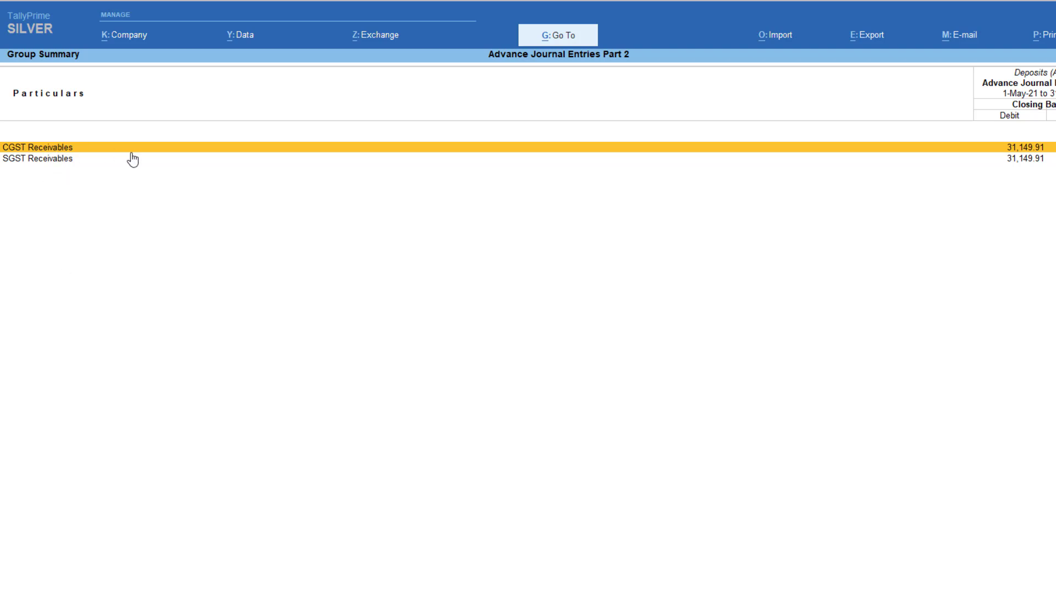
{"action": "left_click", "coordinate": [55, 158]}
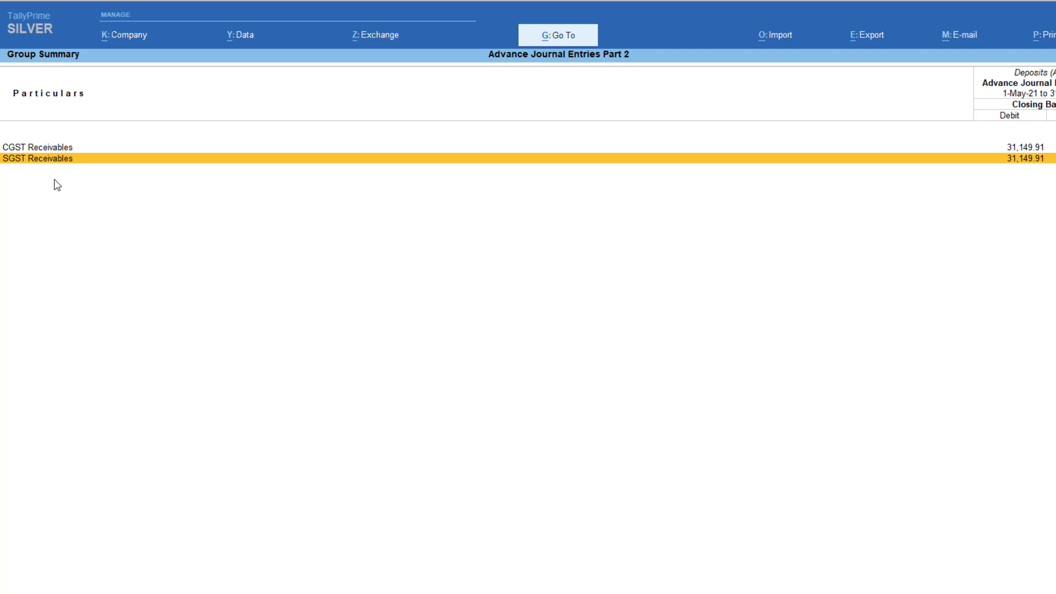
Return to the Balance Sheet and set its period from 1-6-2021 to 30-6-2021.
{"action": "key", "text": "Escape"}
{"action": "key", "text": "alt+F2"}
{"action": "type", "text": "1.6.2021"}
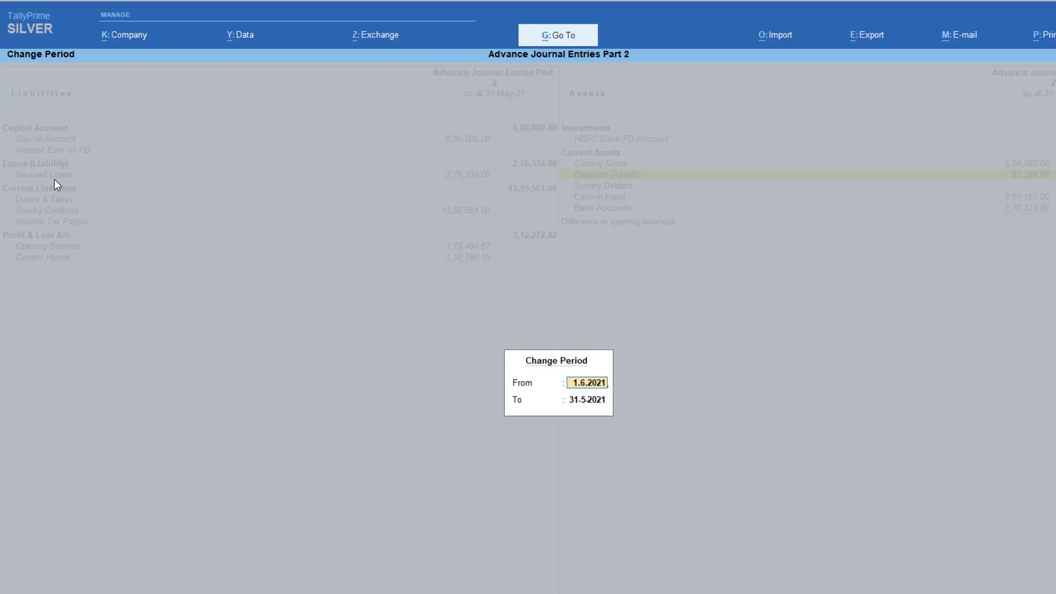
{"action": "key", "text": "Return"}
{"action": "type", "text": "30.6.2021"}
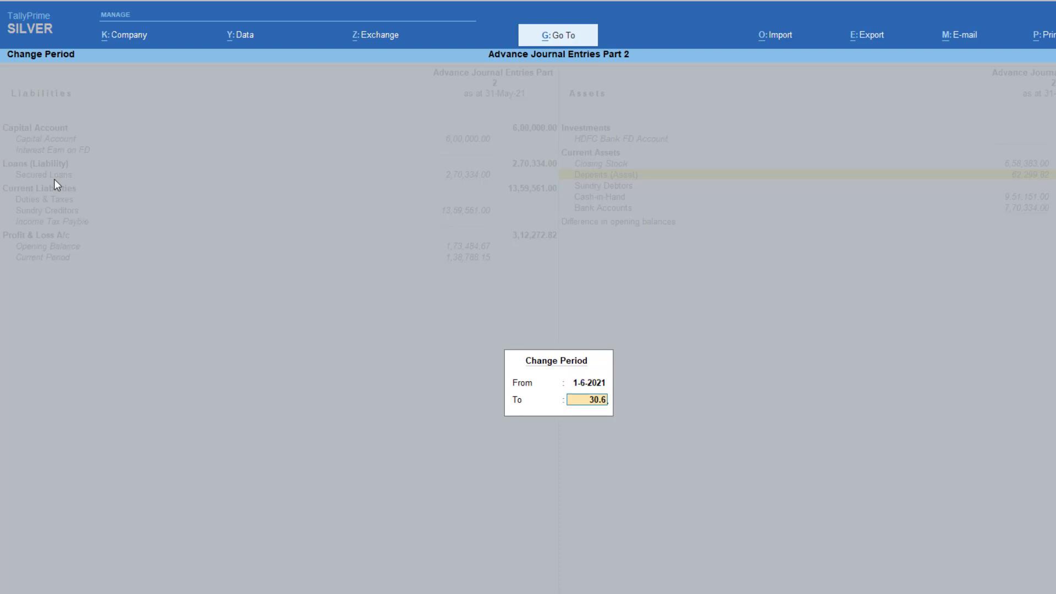
{"action": "key", "text": "Return"}
Open the Duties & Taxes group and examine the CGST and SGST closing balances for June.
{"action": "key", "text": "Down"}
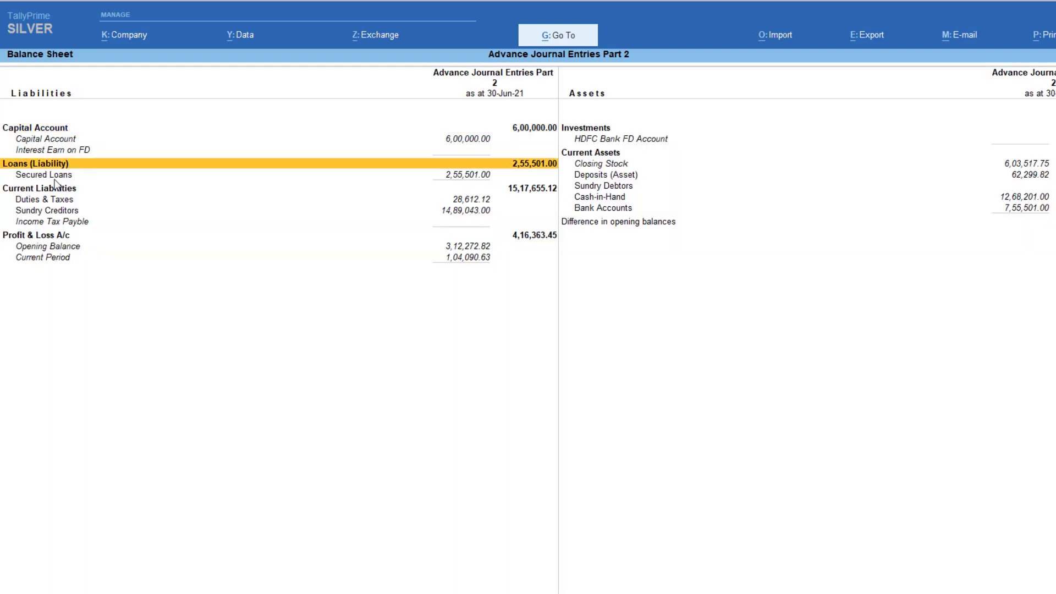
{"action": "key", "text": "Down"}
{"action": "key", "text": "Down"}
{"action": "key", "text": "Return"}
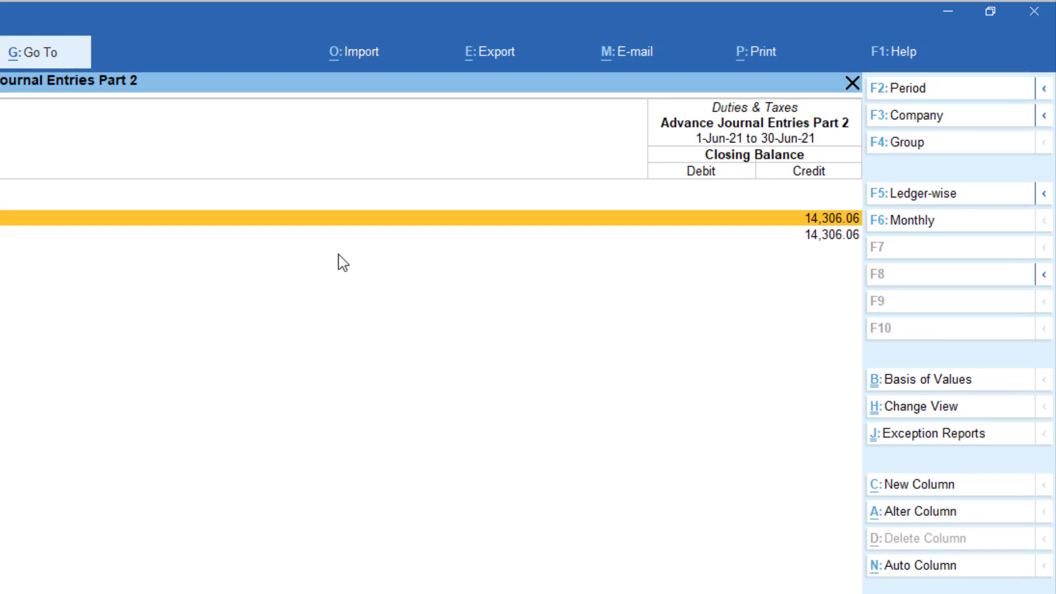
{"action": "left_click", "coordinate": [873, 233]}
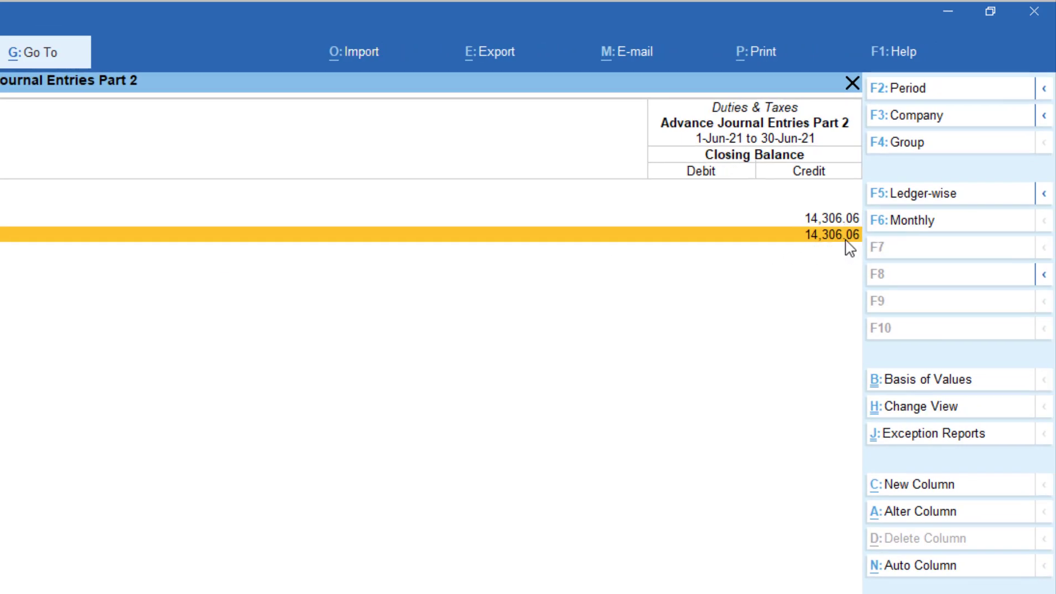
{"action": "left_click", "coordinate": [847, 218]}
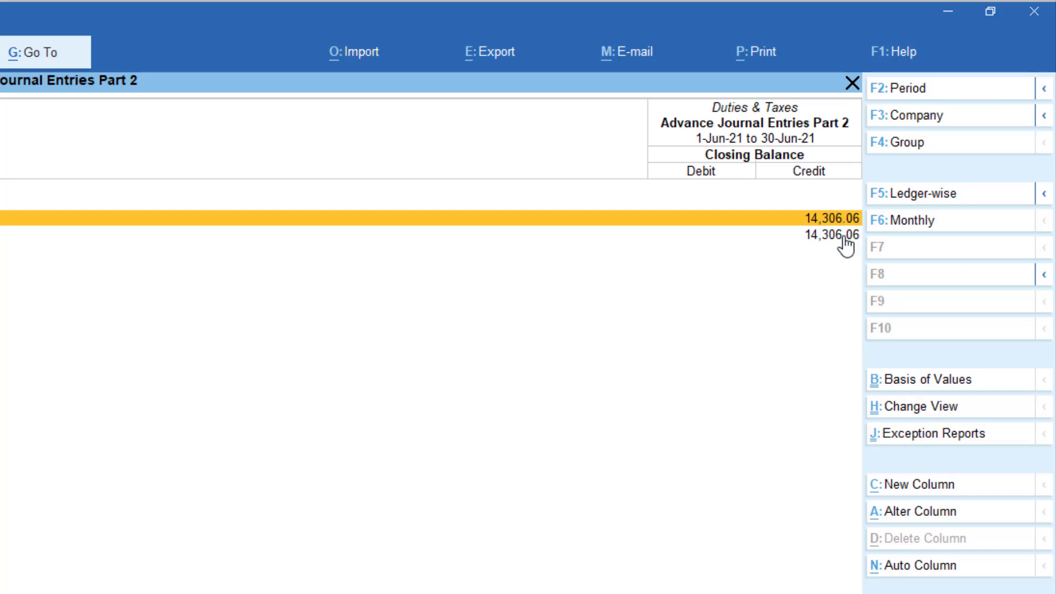
{"action": "left_click", "coordinate": [844, 237]}
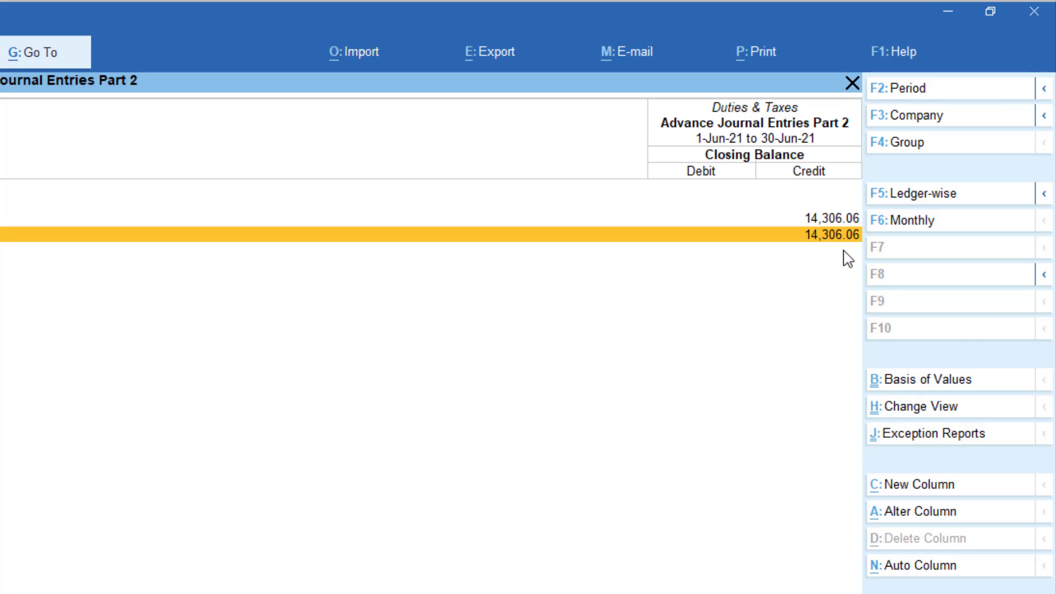
{"action": "left_click", "coordinate": [836, 218]}
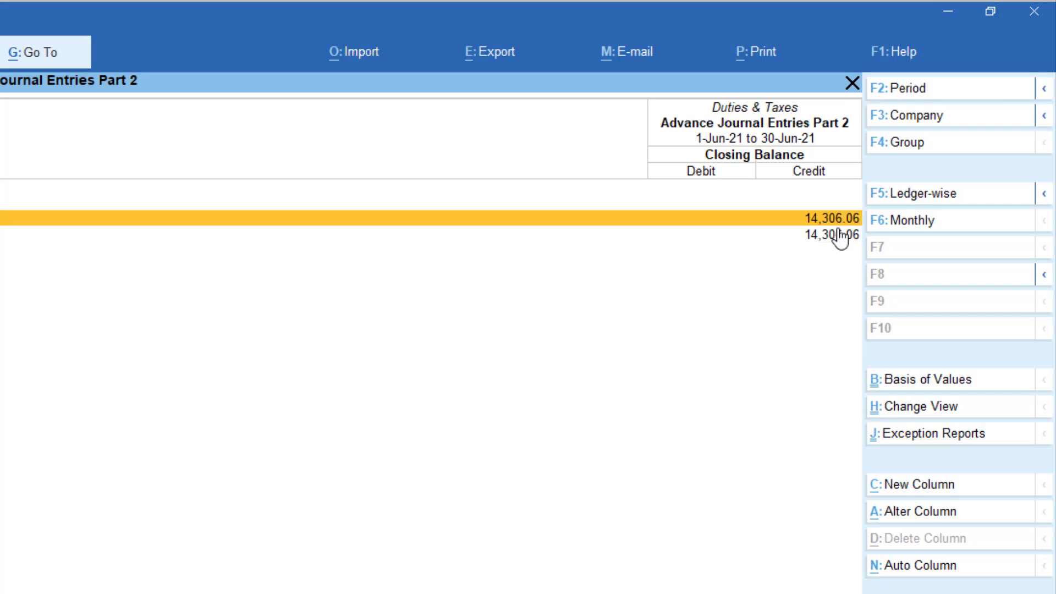
{"action": "left_click", "coordinate": [838, 237]}
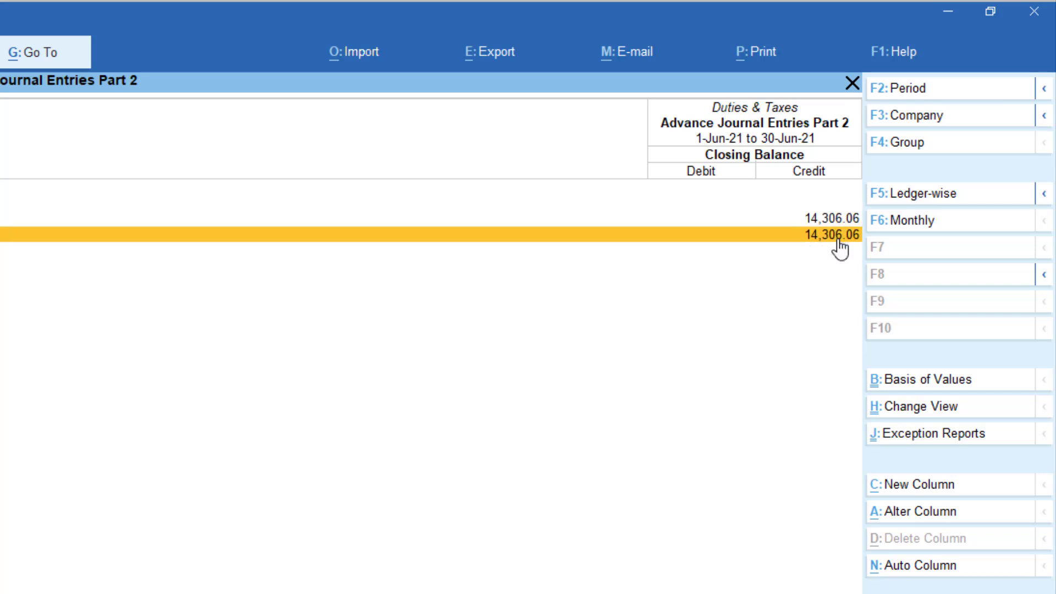
Check the receivable ledgers in the Deposits (Asset) group for June and return to the Balance Sheet.
{"action": "key", "text": "Escape"}
{"action": "key", "text": "Right"}
{"action": "key", "text": "Up"}
{"action": "key", "text": "Up"}
{"action": "key", "text": "Up"}
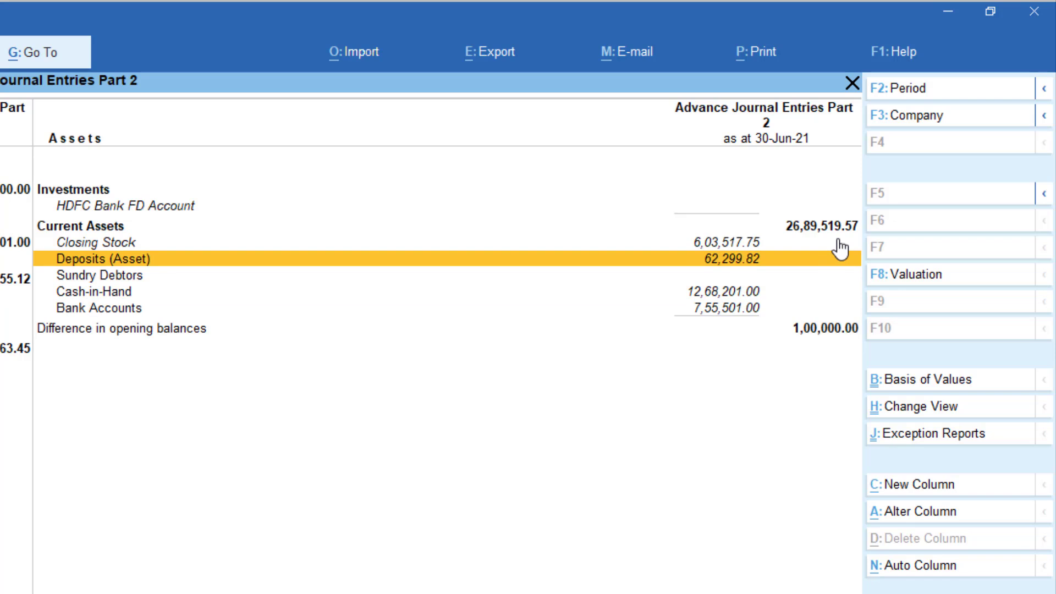
{"action": "key", "text": "Return"}
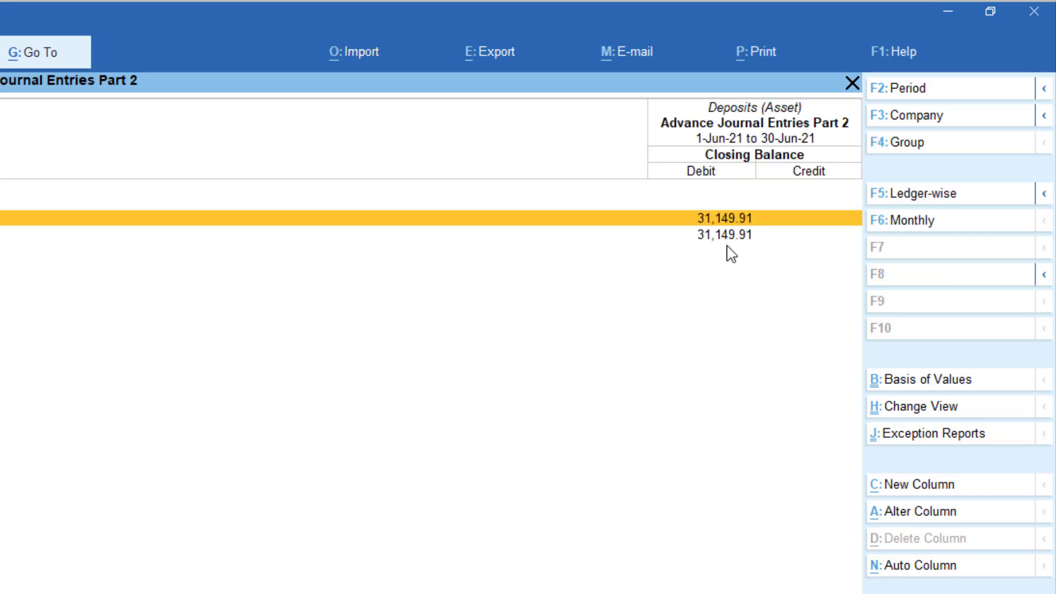
{"action": "key", "text": "Down"}
{"action": "key", "text": "Escape"}
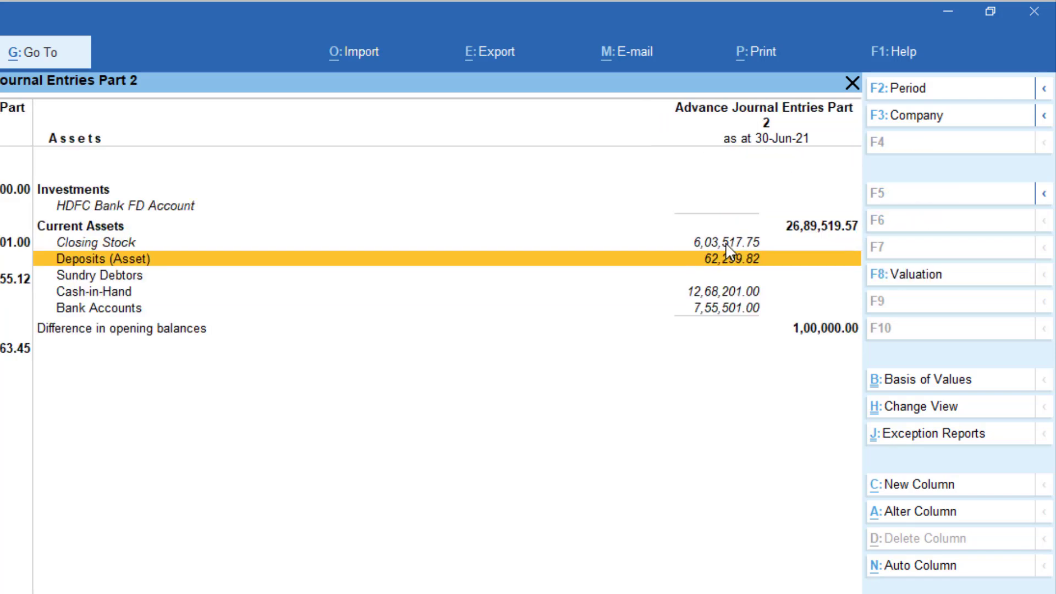
Compare the Duties & Taxes liability with the Deposits (Asset) balance for June, then leave the Balance Sheet.
{"action": "key", "text": "Left"}
{"action": "key", "text": "Down"}
{"action": "key", "text": "Right"}
{"action": "key", "text": "Up"}
{"action": "key", "text": "Up"}
{"action": "key", "text": "Up"}
{"action": "key", "text": "Left"}
{"action": "key", "text": "Down"}
{"action": "key", "text": "Down"}
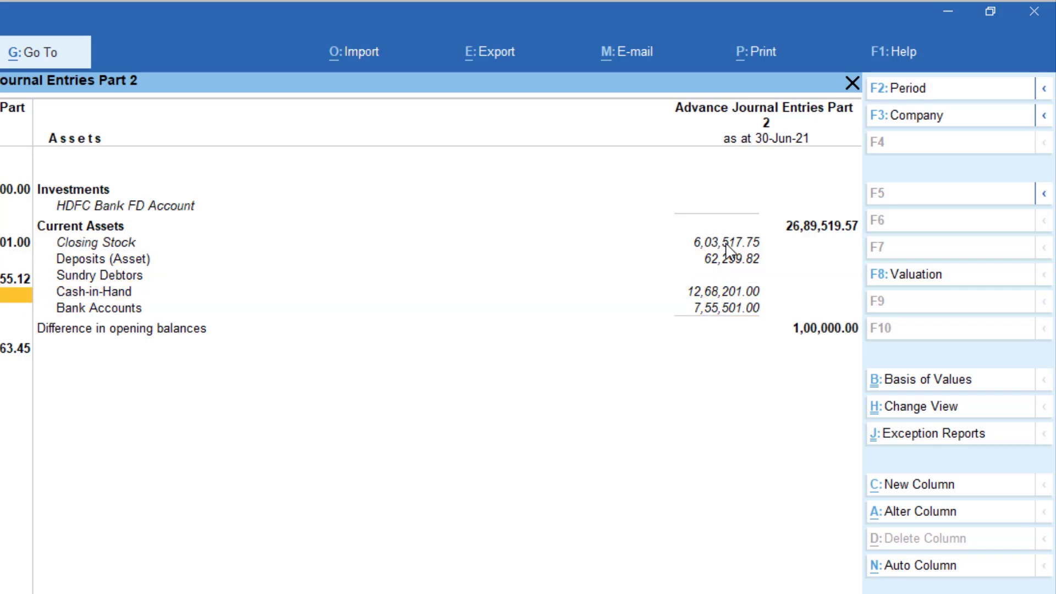
{"action": "key", "text": "Right"}
{"action": "key", "text": "Up"}
{"action": "key", "text": "Up"}
{"action": "key", "text": "Up"}
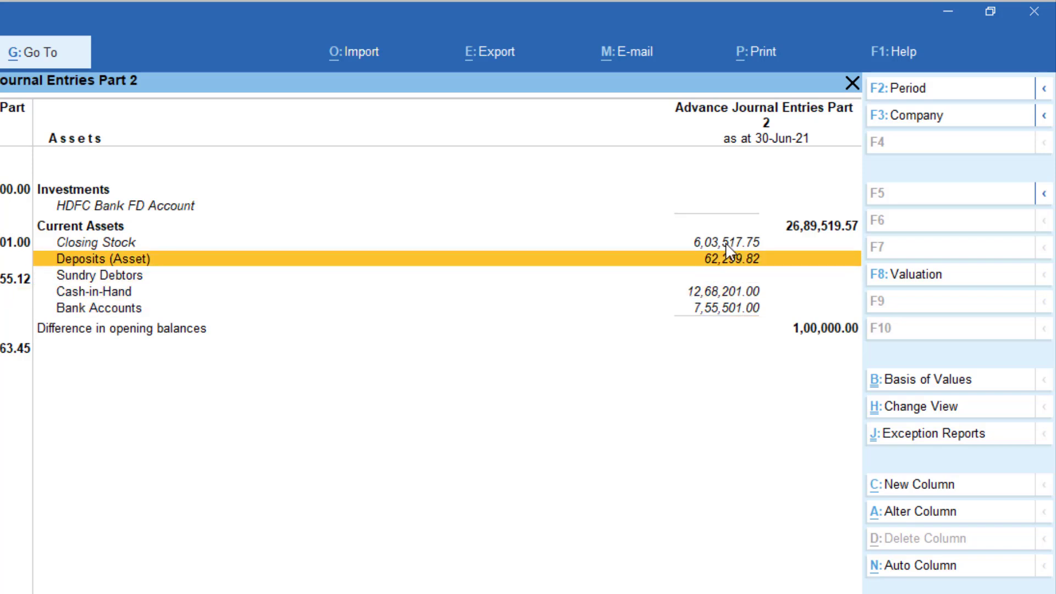
{"action": "key", "text": "Escape"}
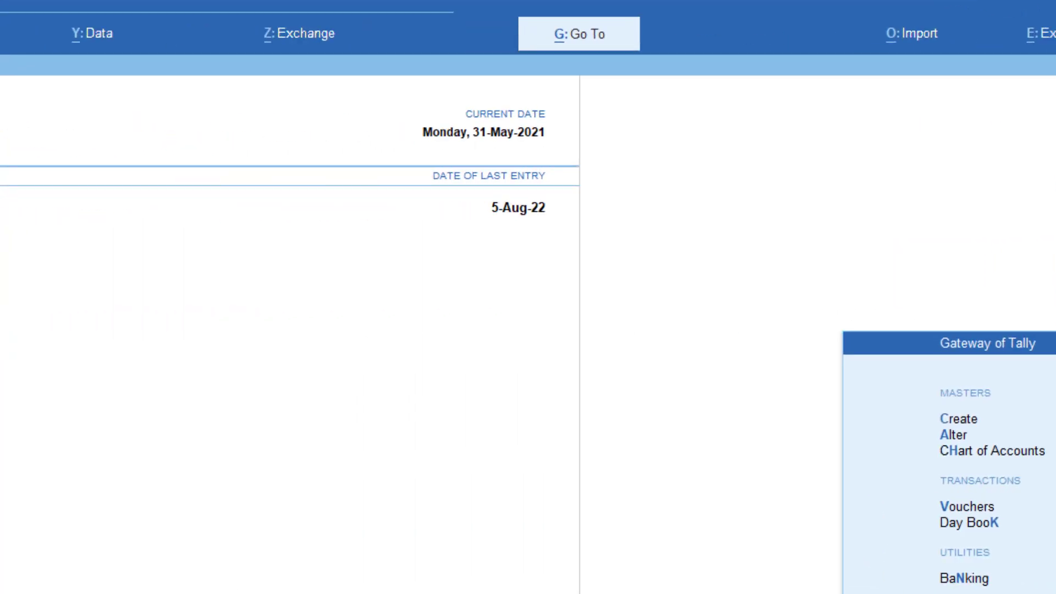
{"action": "key", "text": "v"}
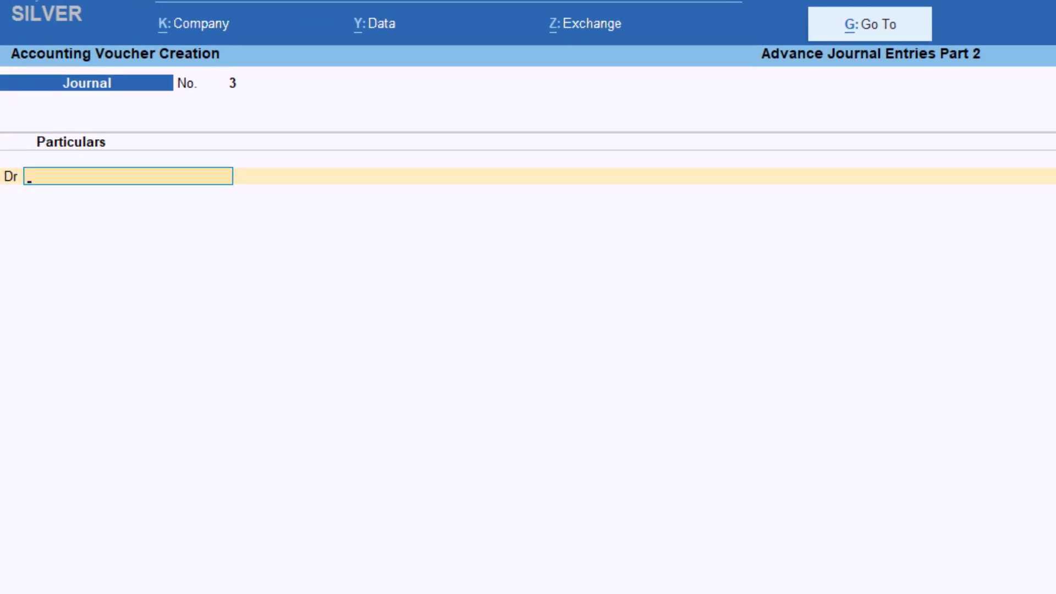
{"action": "type", "text": "Sgs"}
{"action": "key", "text": "Return"}
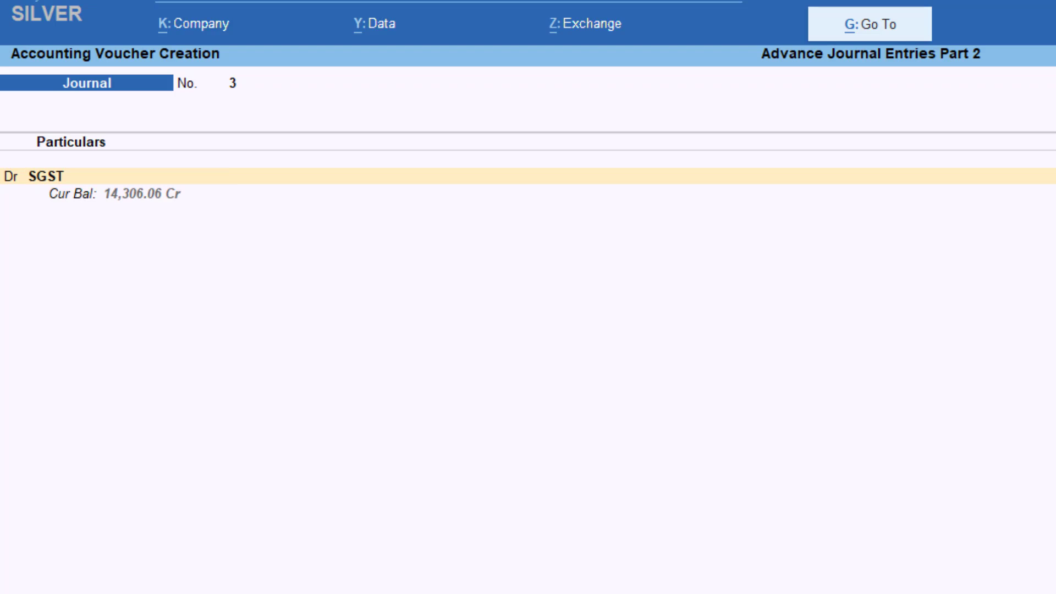
{"action": "key", "text": "Escape"}
Open the detailed Balance Sheet again and set the period from 1-6-2021 to 30-6-2021.
{"action": "key", "text": "b"}
{"action": "key", "text": "alt+F5"}
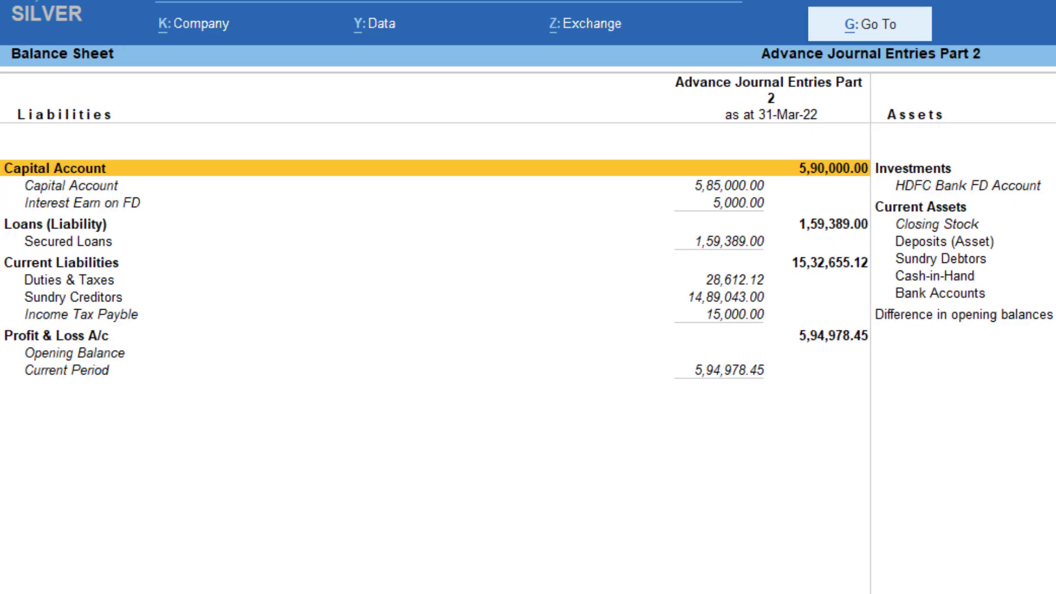
{"action": "key", "text": "alt+F2"}
{"action": "type", "text": "1.6.2021"}
{"action": "key", "text": "Return"}
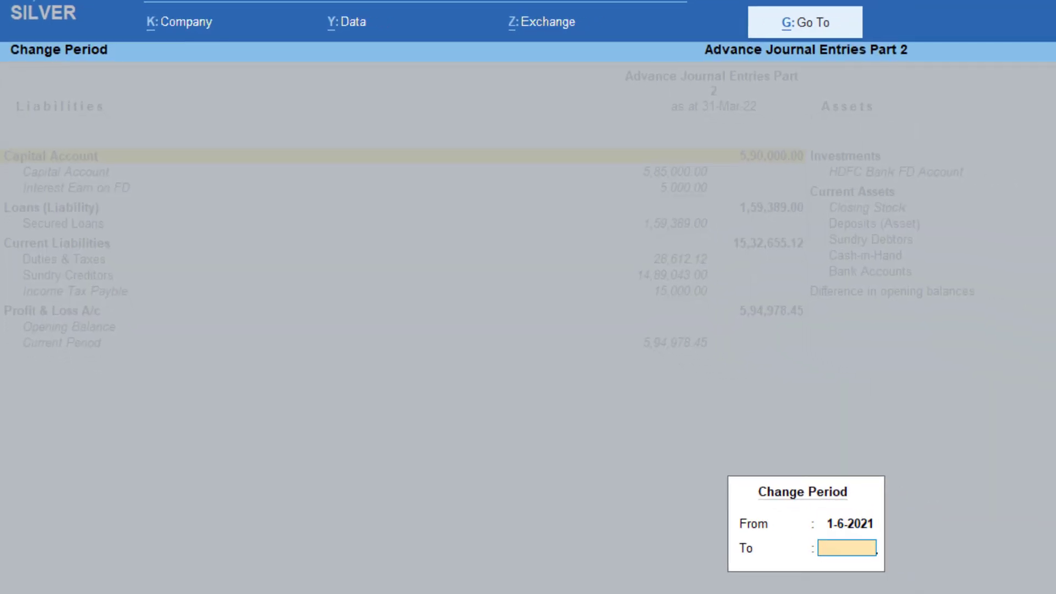
{"action": "type", "text": "30.6.2021"}
{"action": "key", "text": "Return"}
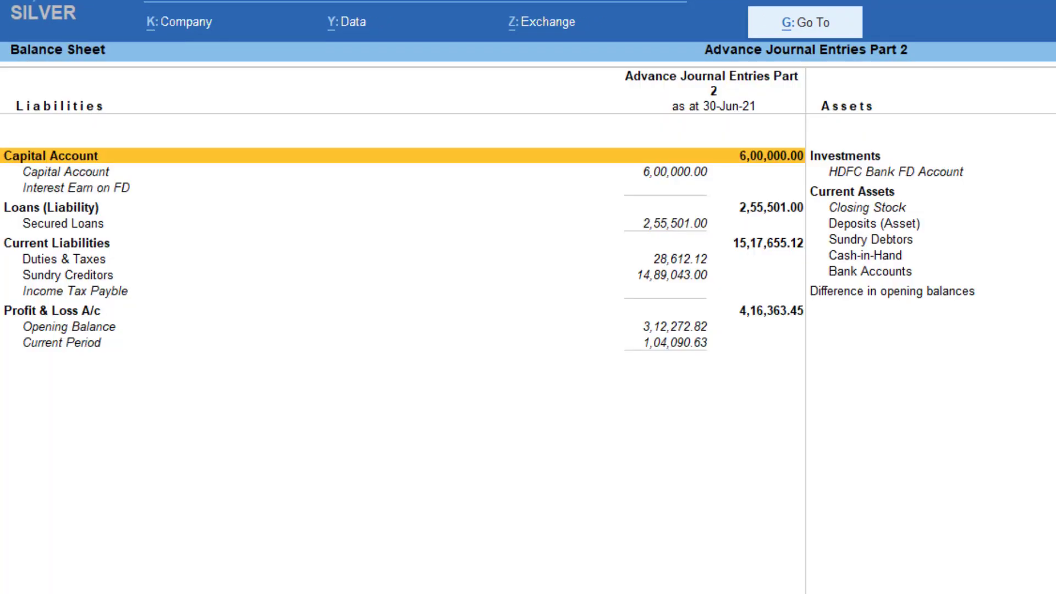
Recheck the June credit balances of the tax ledgers under Duties & Taxes and return to the Gateway of Tally.
{"action": "key", "text": "Down"}
{"action": "key", "text": "Down"}
{"action": "key", "text": "Down"}
{"action": "key", "text": "Down"}
{"action": "key", "text": "Down"}
{"action": "key", "text": "Down"}
{"action": "key", "text": "Return"}
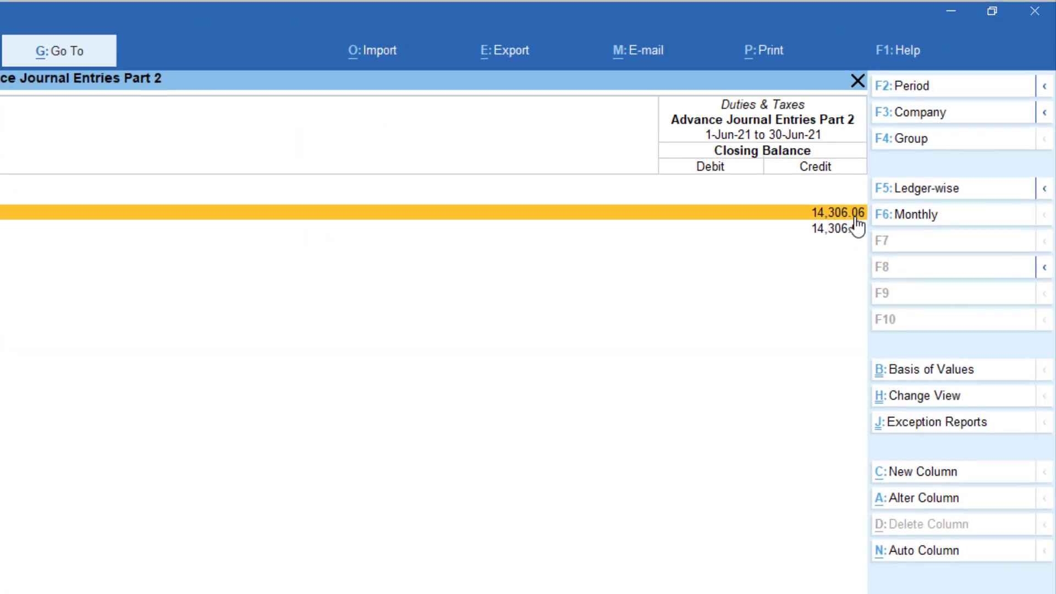
{"action": "left_click", "coordinate": [840, 232]}
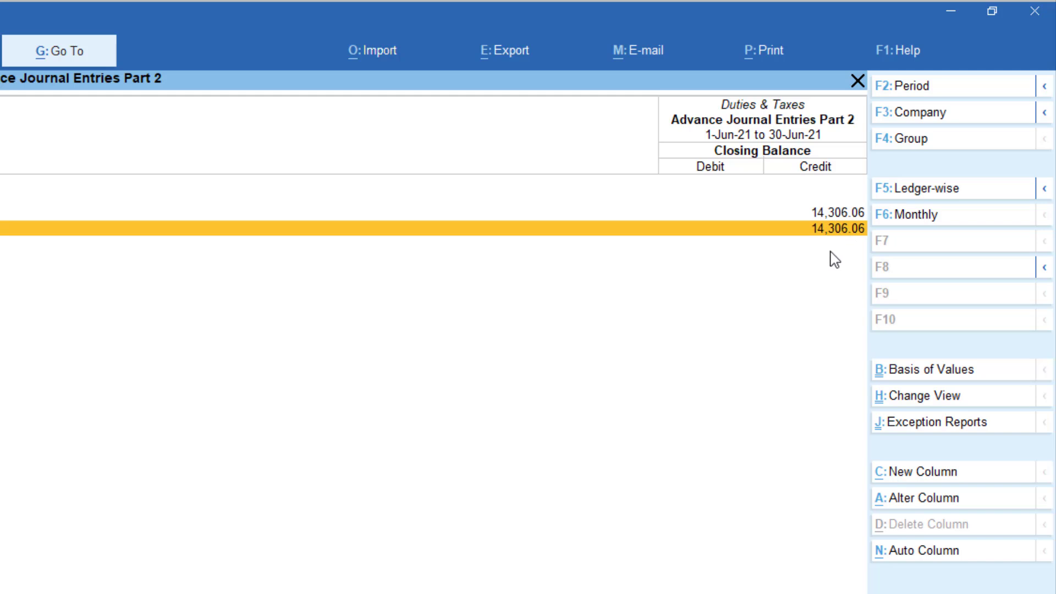
{"action": "key", "text": "Escape"}
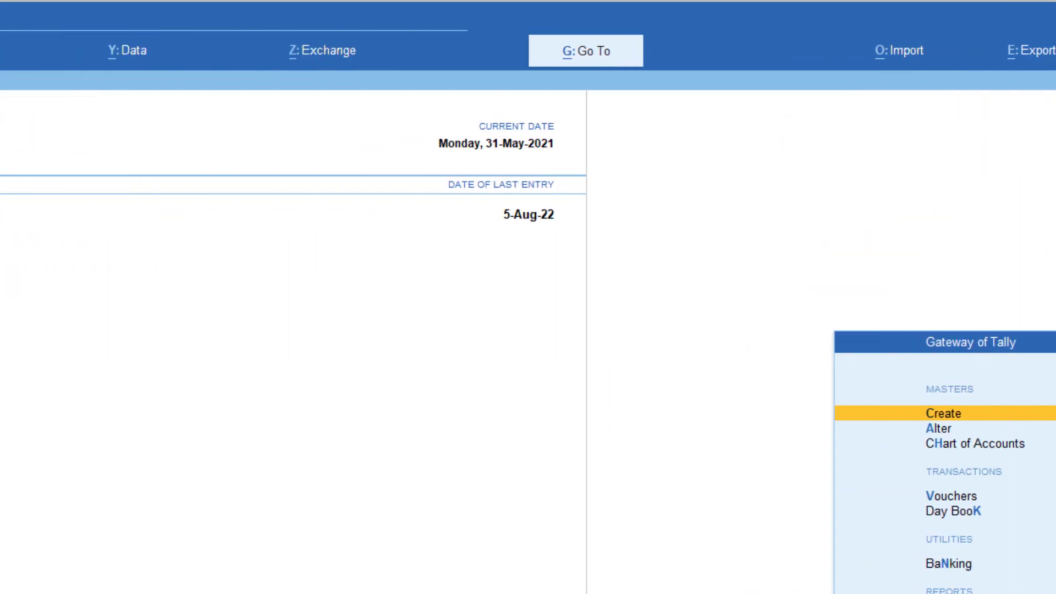
Start a new journal voucher and debit 14,306.06 to the SGST ledger.
{"action": "key", "text": "v"}
{"action": "key", "text": "F7"}
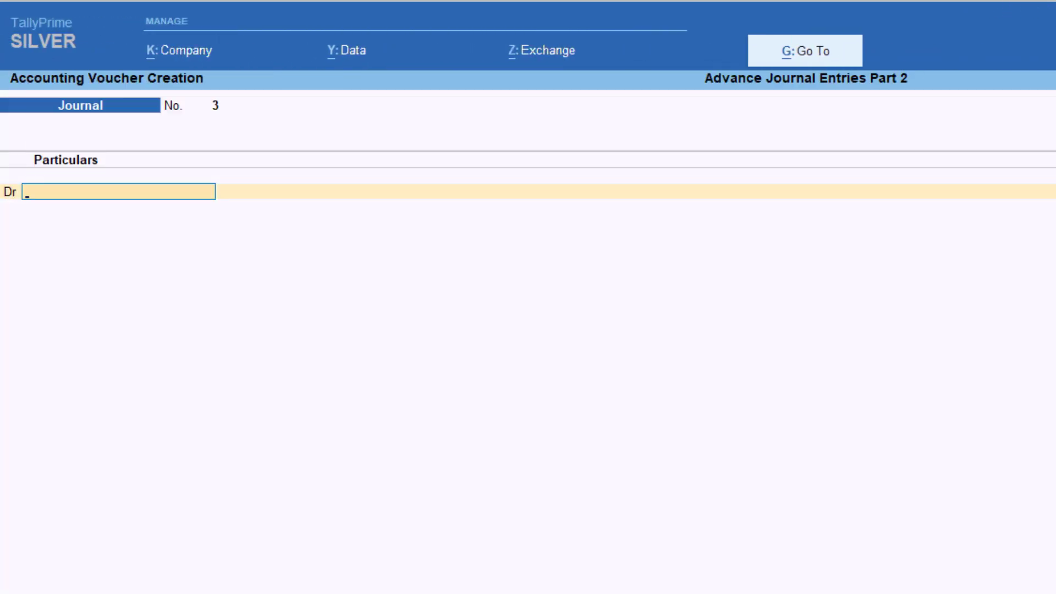
{"action": "type", "text": "Cg"}
{"action": "key", "text": "BackSpace"}
{"action": "key", "text": "BackSpace"}
{"action": "type", "text": "Sgst"}
{"action": "key", "text": "Return"}
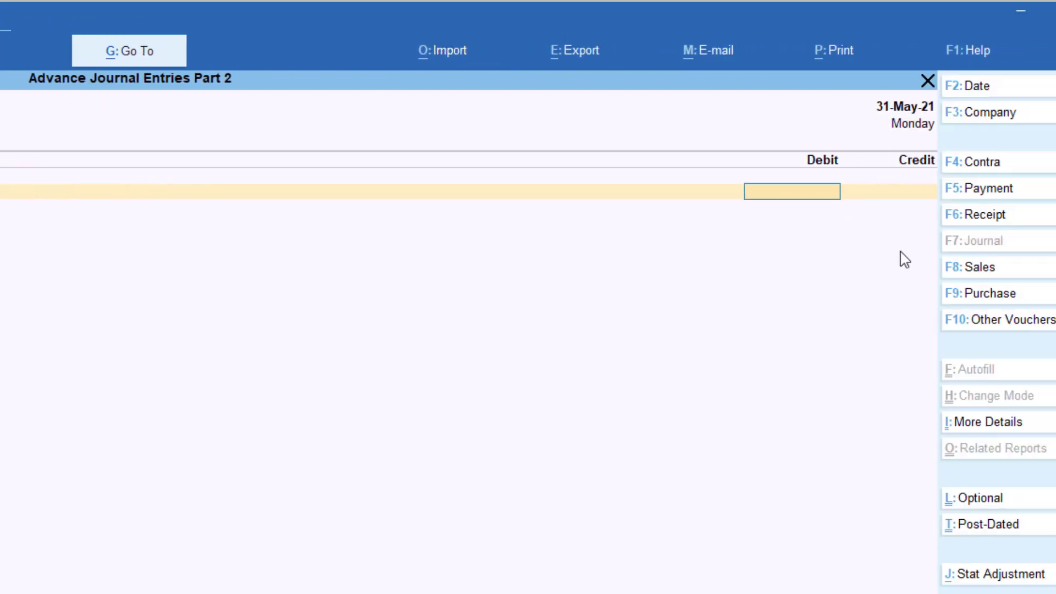
{"action": "type", "text": "14306.00"}
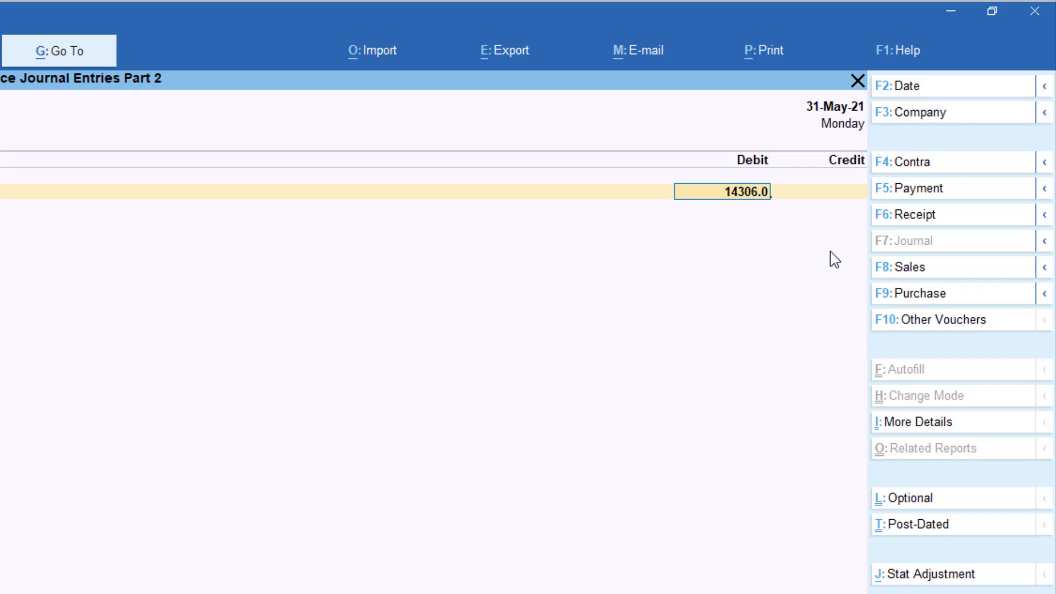
{"action": "key", "text": "Return"}
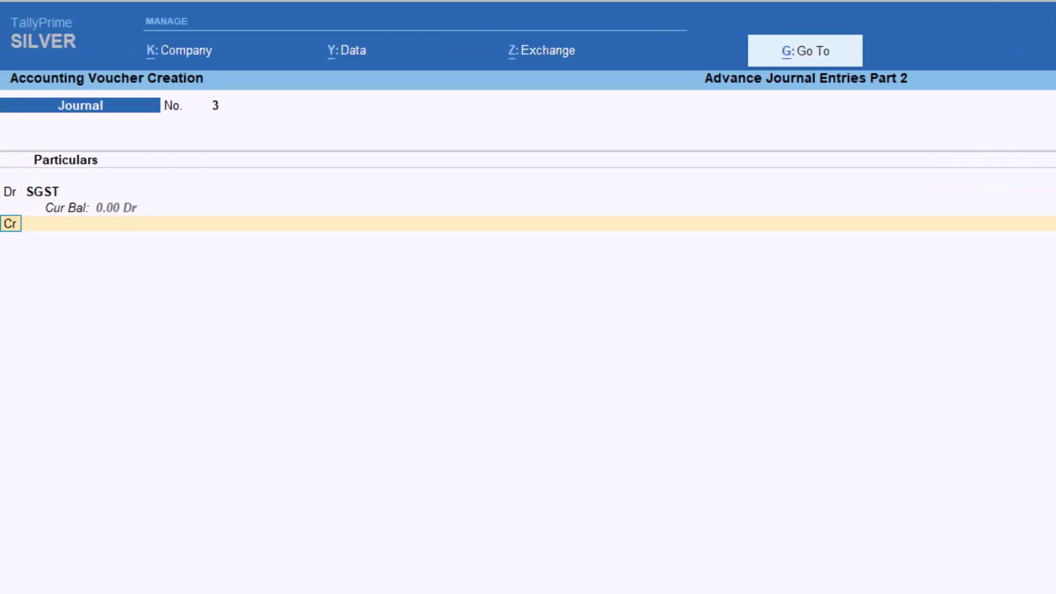
Add a second debit line to the journal voucher for the CGST ledger with 14,306.06.
{"action": "type", "text": "d"}
{"action": "key", "text": "Return"}
{"action": "type", "text": "Cgst"}
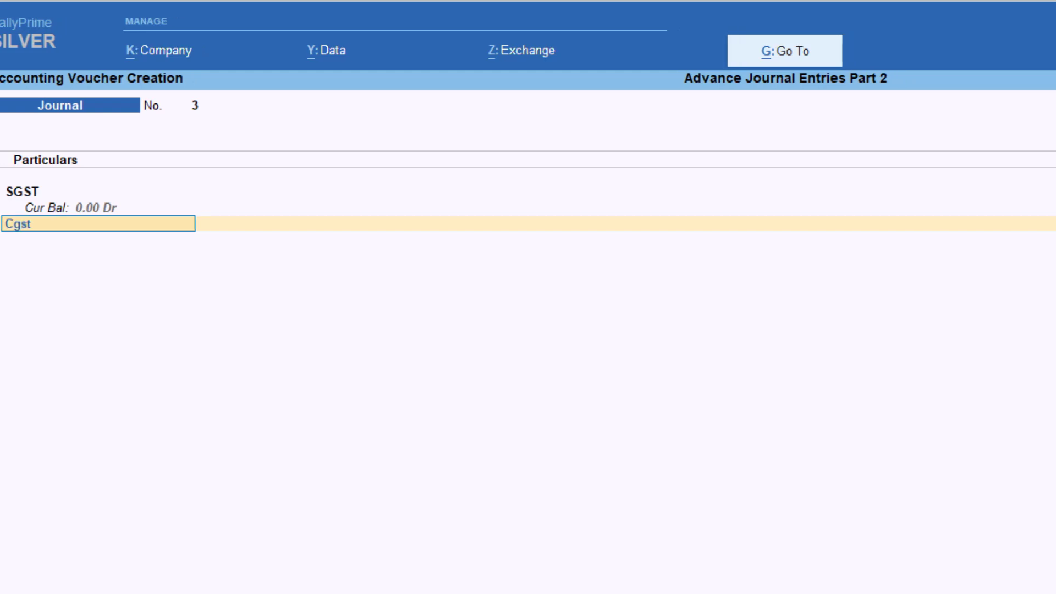
{"action": "key", "text": "Return"}
{"action": "type", "text": "14306."}
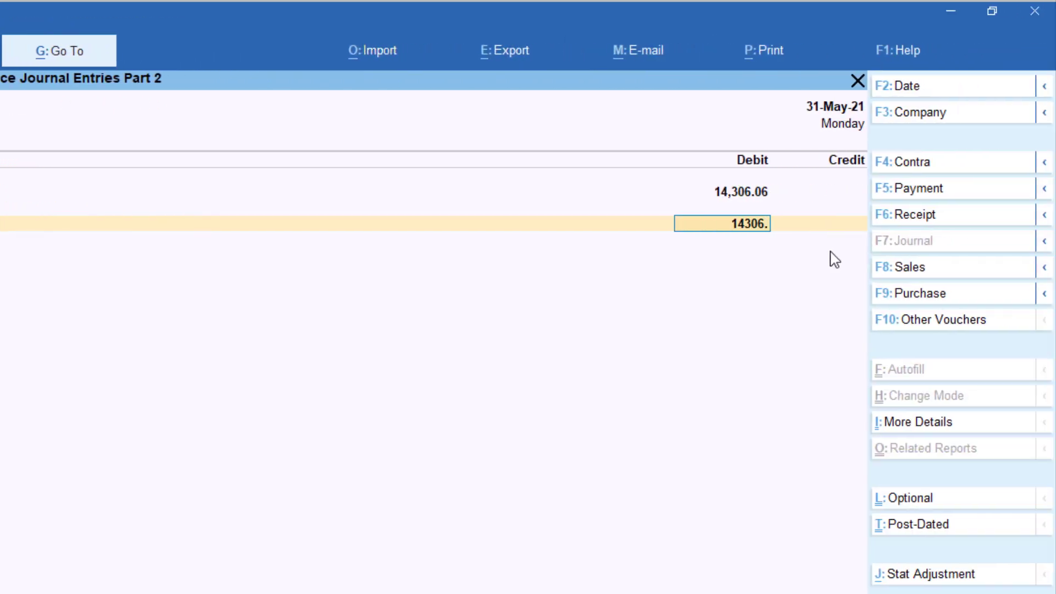
{"action": "type", "text": "06"}
{"action": "key", "text": "Return"}
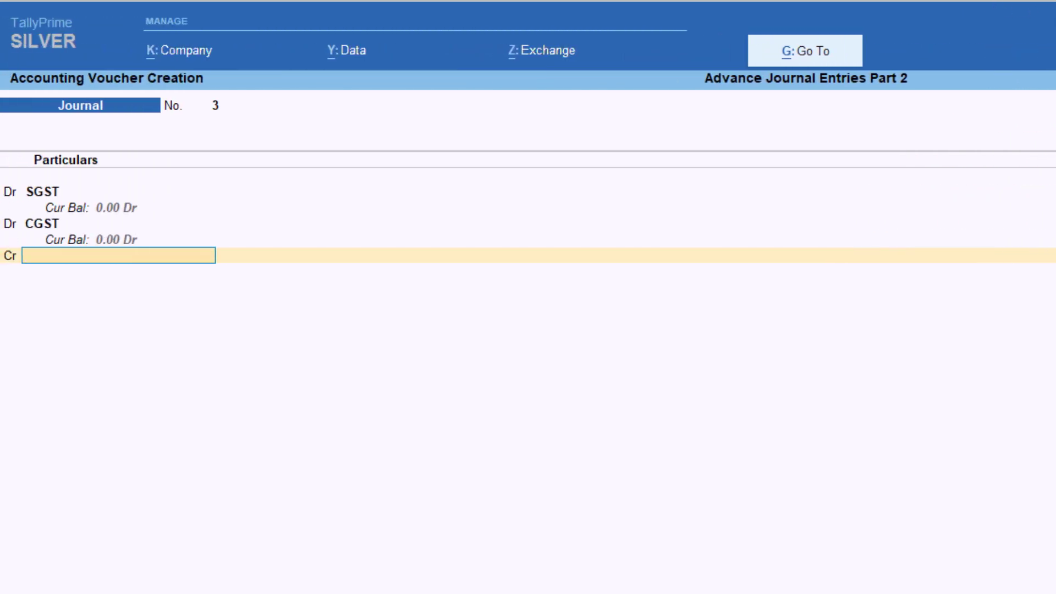
Credit SGST Receivables and CGST Receivables with 14,306.06 each in the journal voucher.
{"action": "type", "text": "Sgs"}
{"action": "key", "text": "Return"}
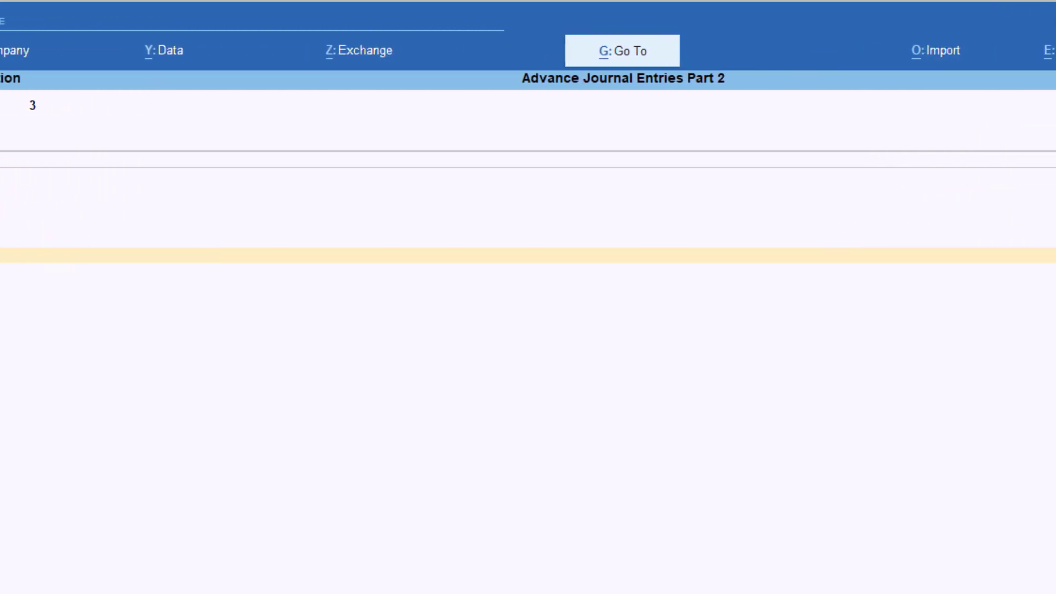
{"action": "type", "text": "14,306.06"}
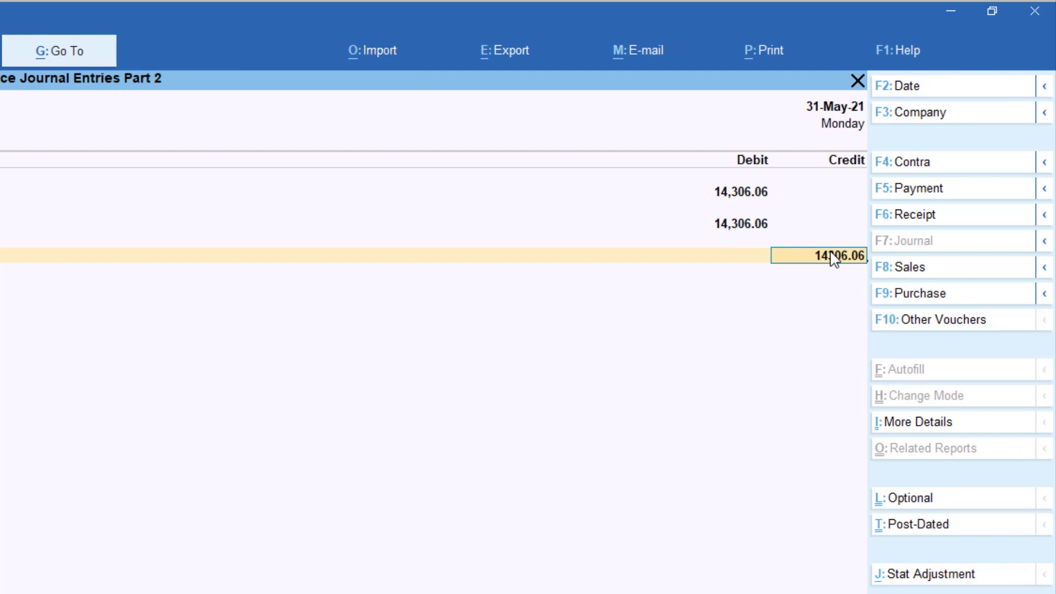
{"action": "key", "text": "Return"}
{"action": "type", "text": "Cgs"}
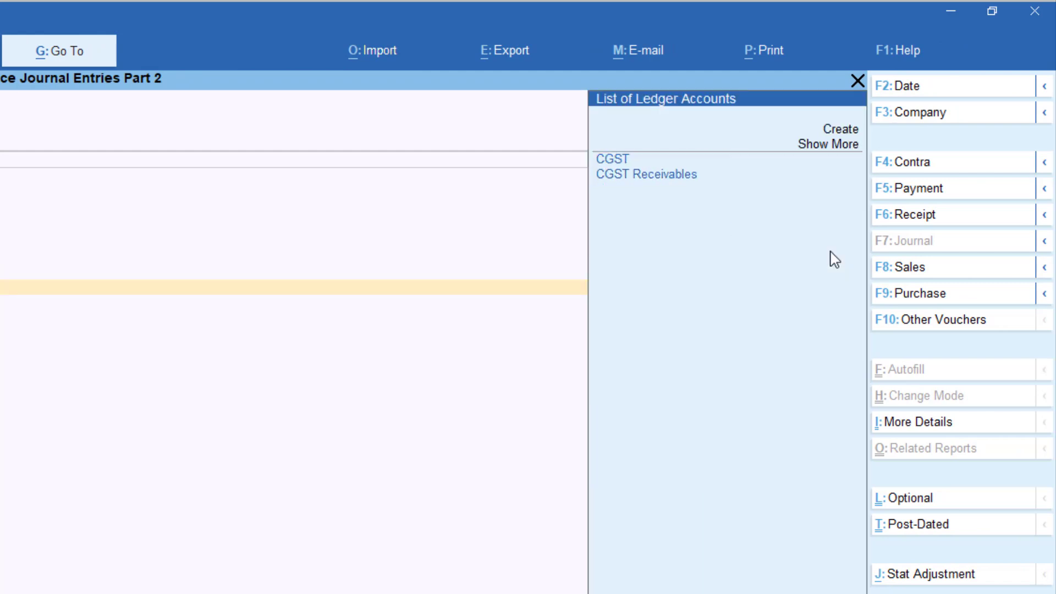
{"action": "key", "text": "Return"}
{"action": "type", "text": "14306.06"}
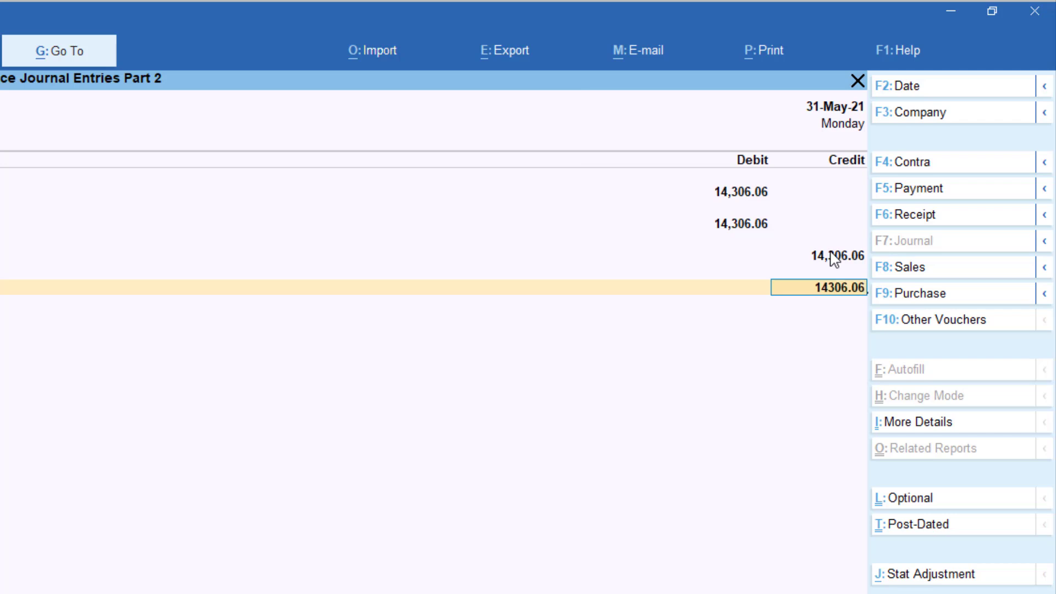
Date the journal voucher 30-6-2021, save it without a narration and leave voucher entry.
{"action": "key", "text": "F2"}
{"action": "type", "text": "30.6.20"}
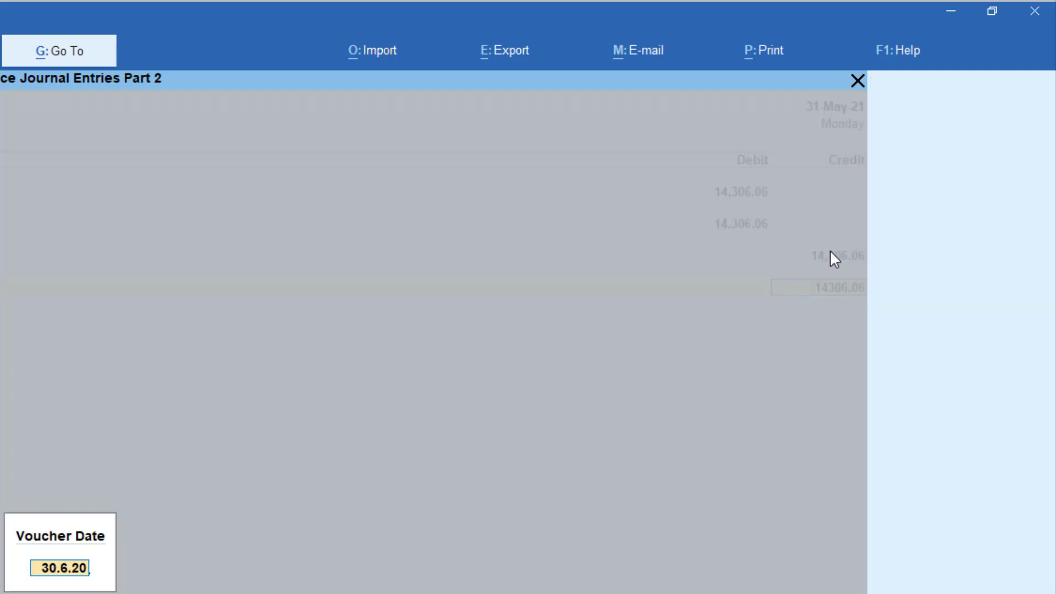
{"action": "key", "text": "Return"}
{"action": "key", "text": "Return"}
{"action": "key", "text": "Return"}
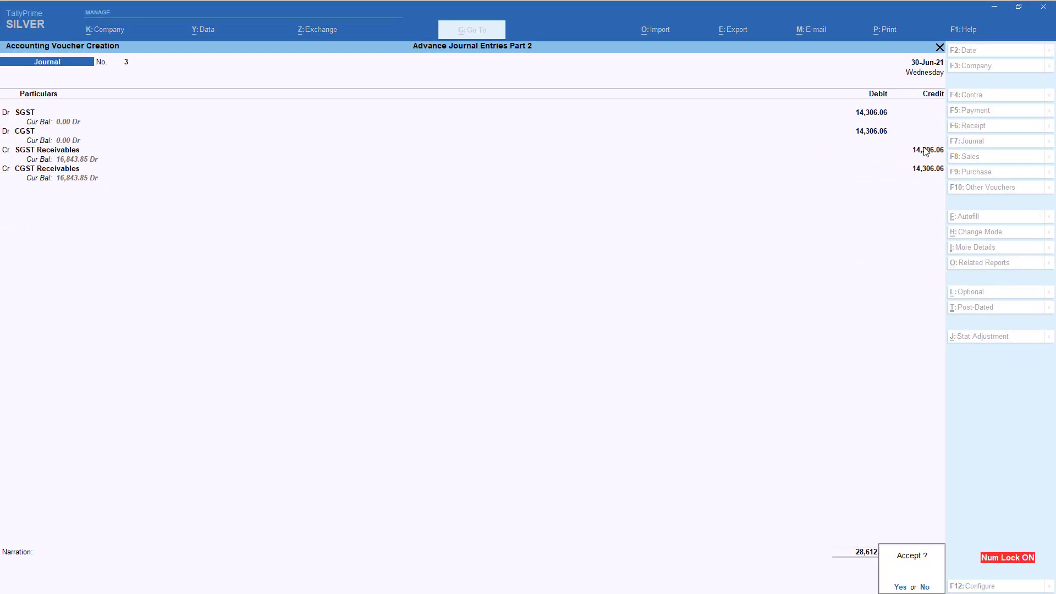
{"action": "key", "text": "Return"}
{"action": "key", "text": "Escape"}
Open the detailed Balance Sheet and set its period from 1-6-2021 to 30-6-2021.
{"action": "key", "text": "b"}
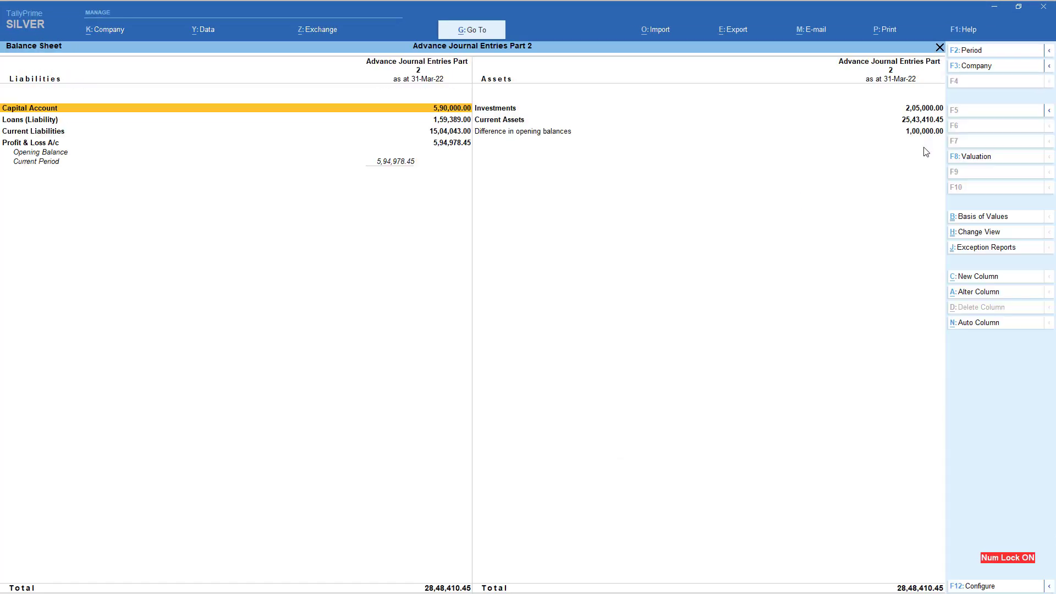
{"action": "key", "text": "alt+F5"}
{"action": "key", "text": "F2"}
{"action": "type", "text": "1.6.2"}
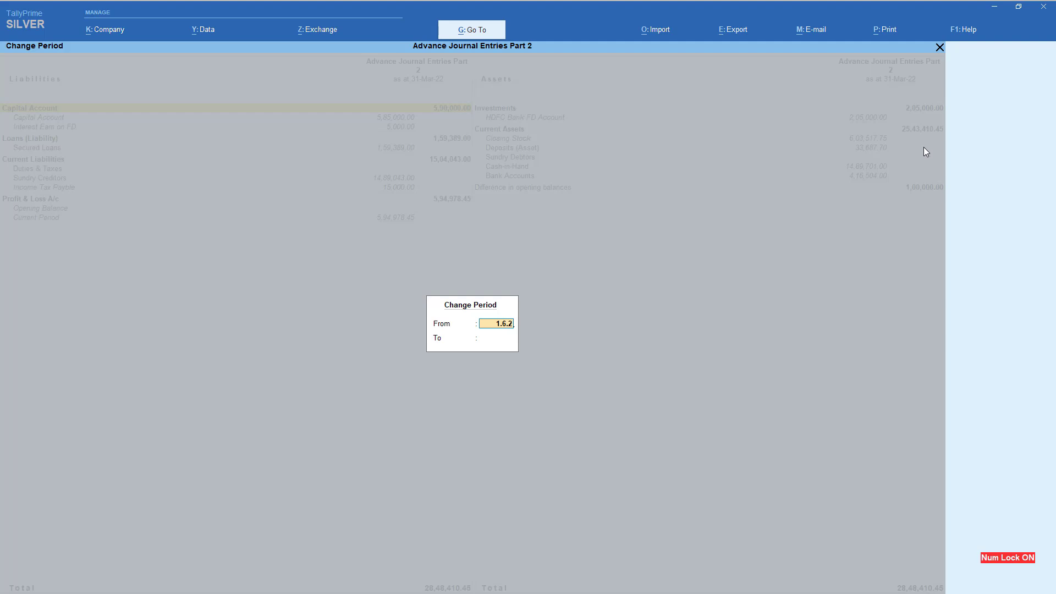
{"action": "type", "text": "021"}
{"action": "key", "text": "Return"}
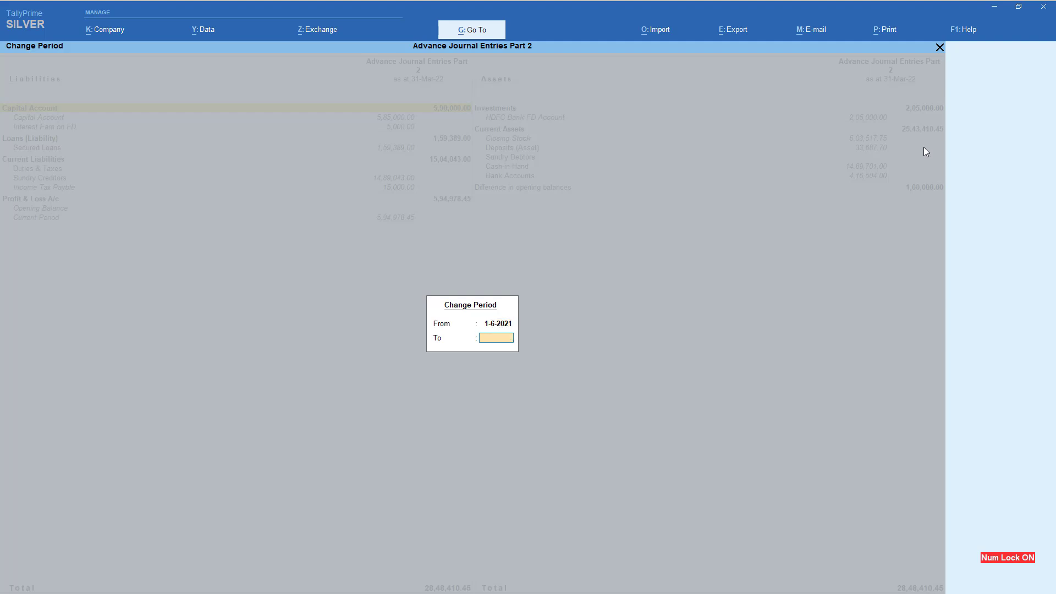
{"action": "type", "text": "30.6.2021"}
{"action": "key", "text": "Return"}
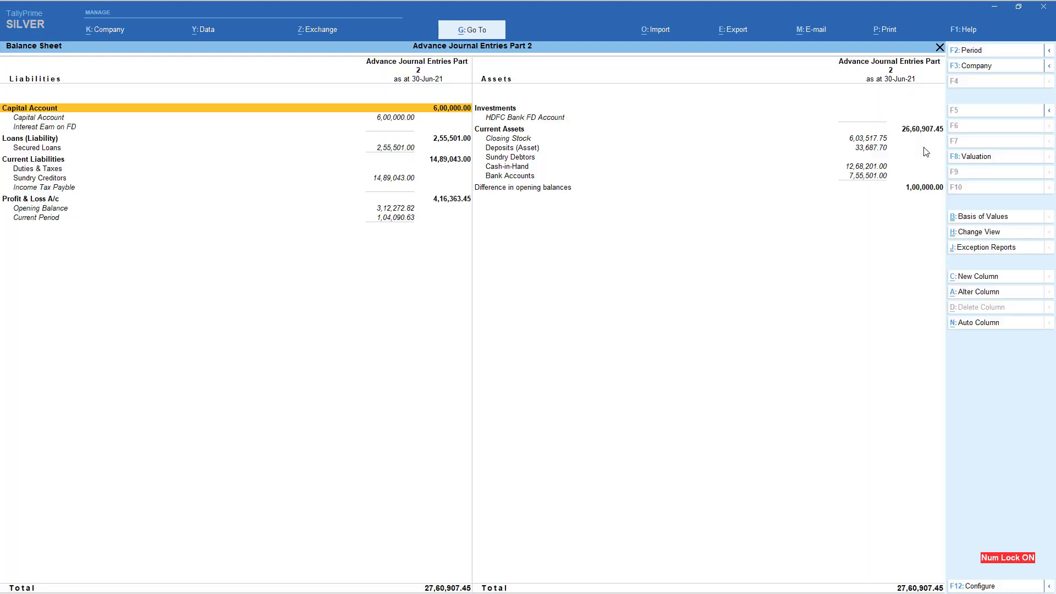
Check the June closing balances under Duties & Taxes and return to the Balance Sheet.
{"action": "key", "text": "Down"}
{"action": "key", "text": "Down"}
{"action": "key", "text": "Down"}
{"action": "key", "text": "Down"}
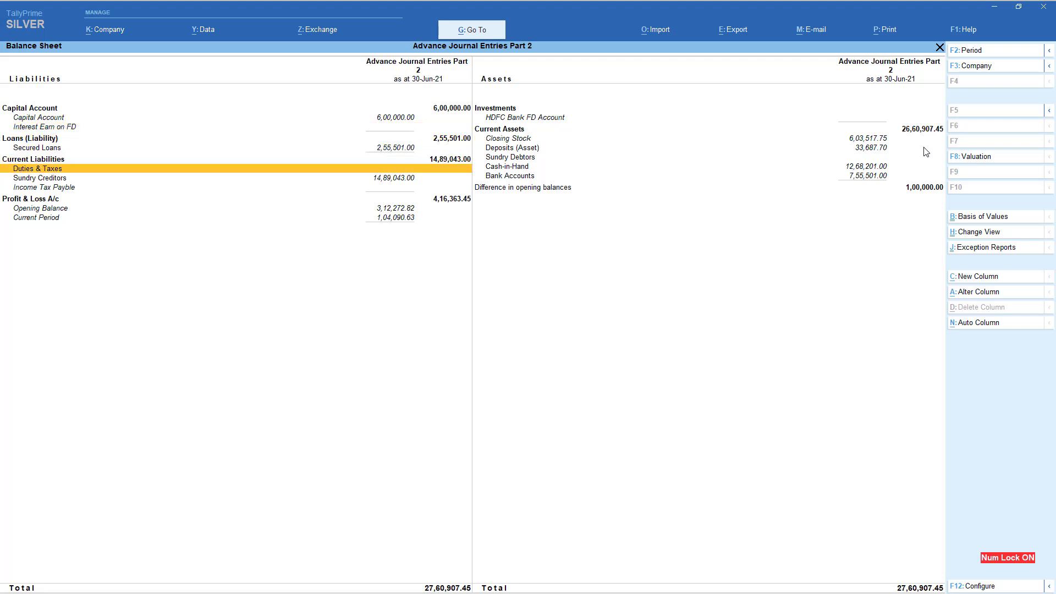
{"action": "key", "text": "Return"}
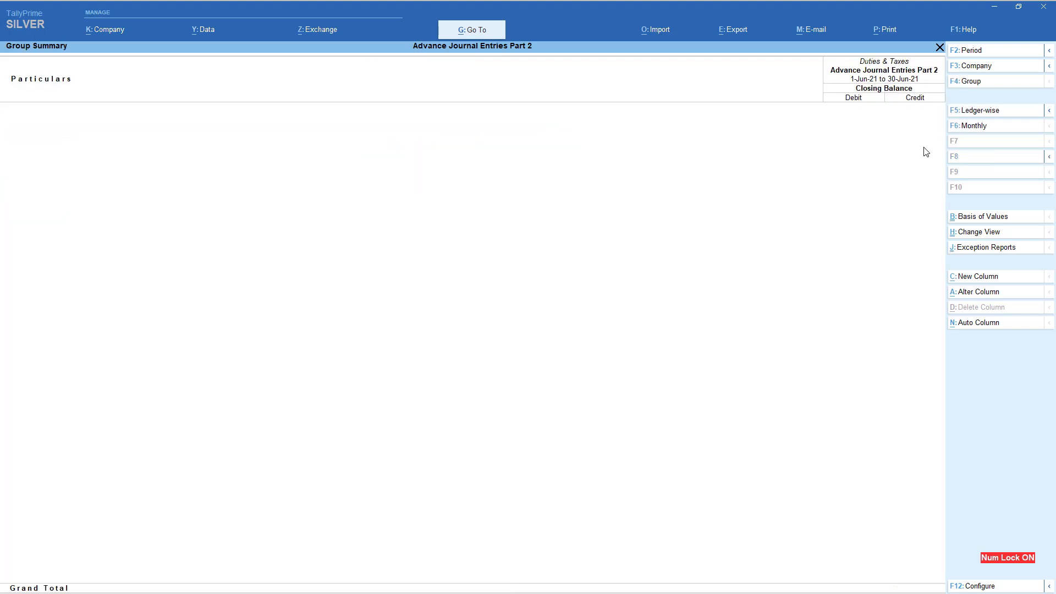
{"action": "key", "text": "Escape"}
Examine the June closing balances of CGST Receivables and SGST Receivables under Deposits (Asset).
{"action": "key", "text": "Right"}
{"action": "key", "text": "Up"}
{"action": "key", "text": "Up"}
{"action": "key", "text": "Up"}
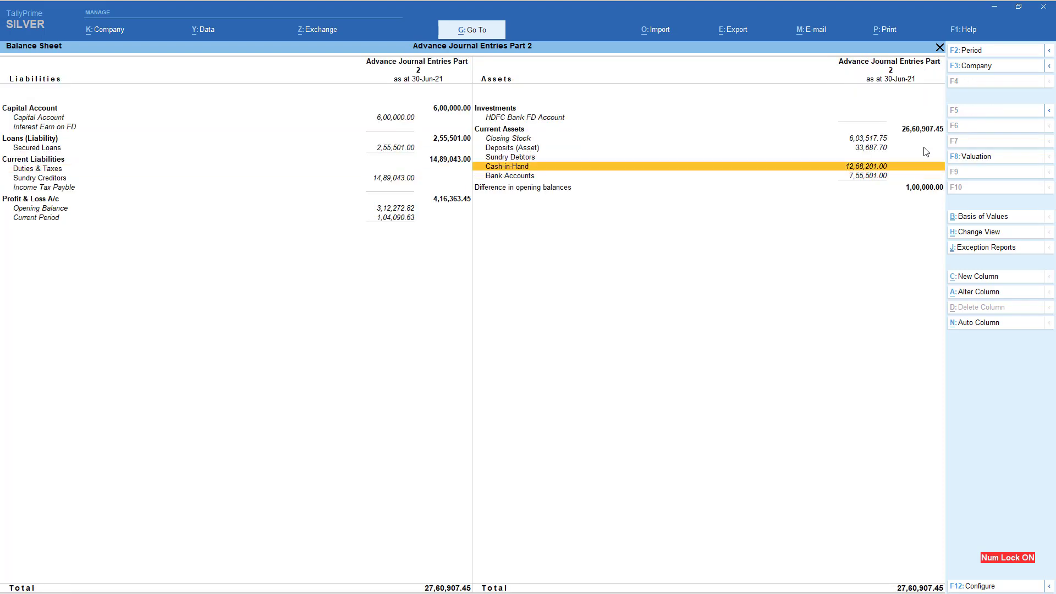
{"action": "key", "text": "Return"}
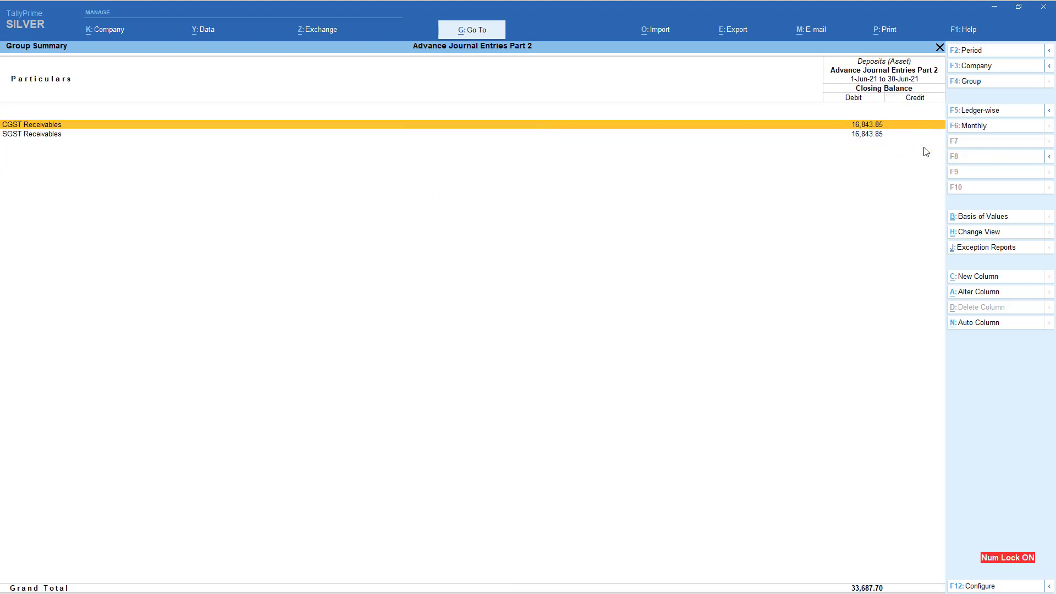
{"action": "key", "text": "Down"}
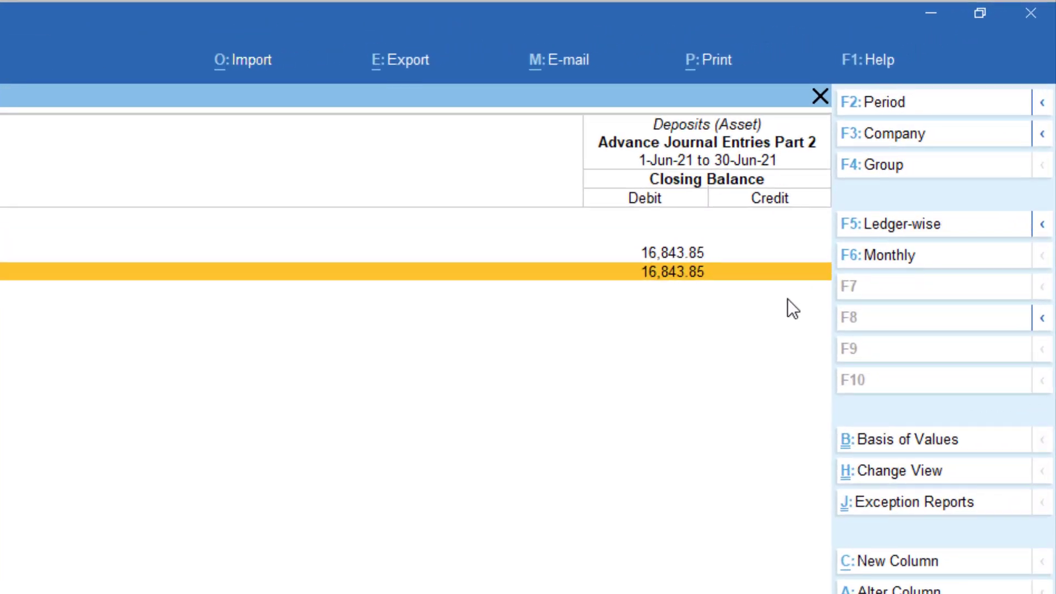
{"action": "key", "text": "Up"}
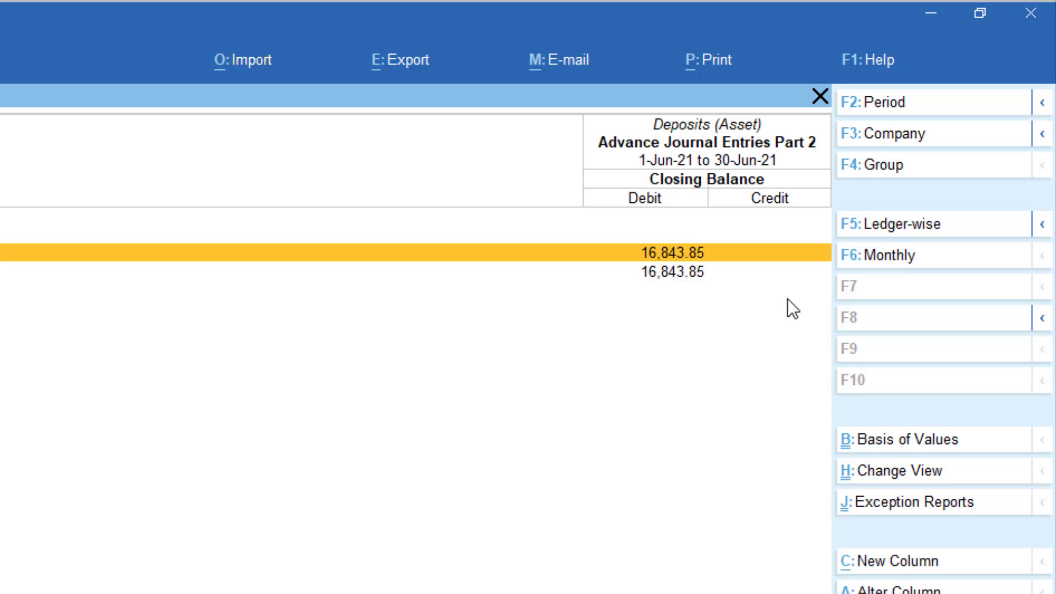
{"action": "key", "text": "Down"}
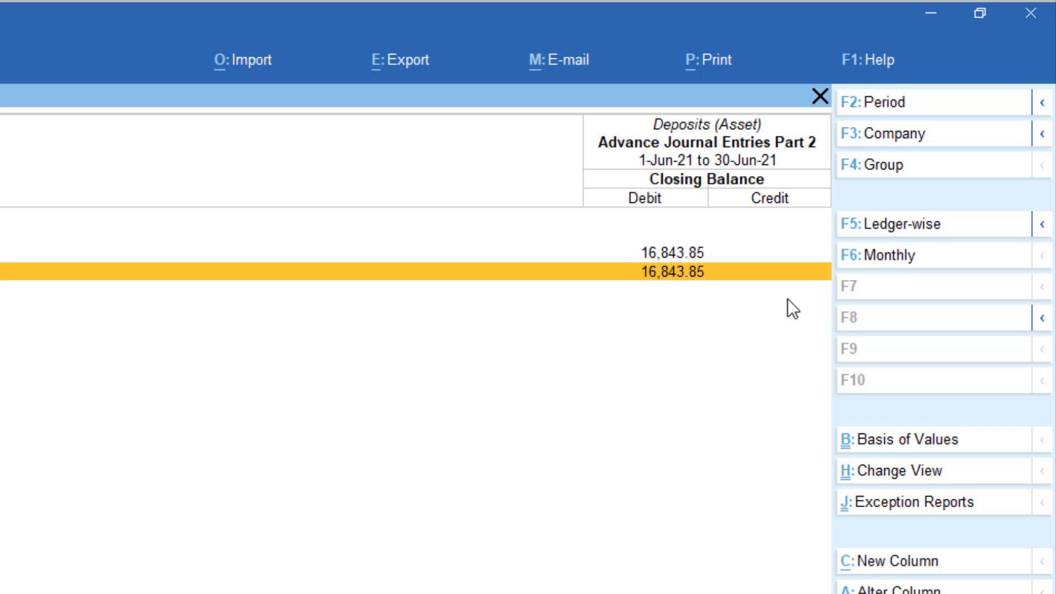